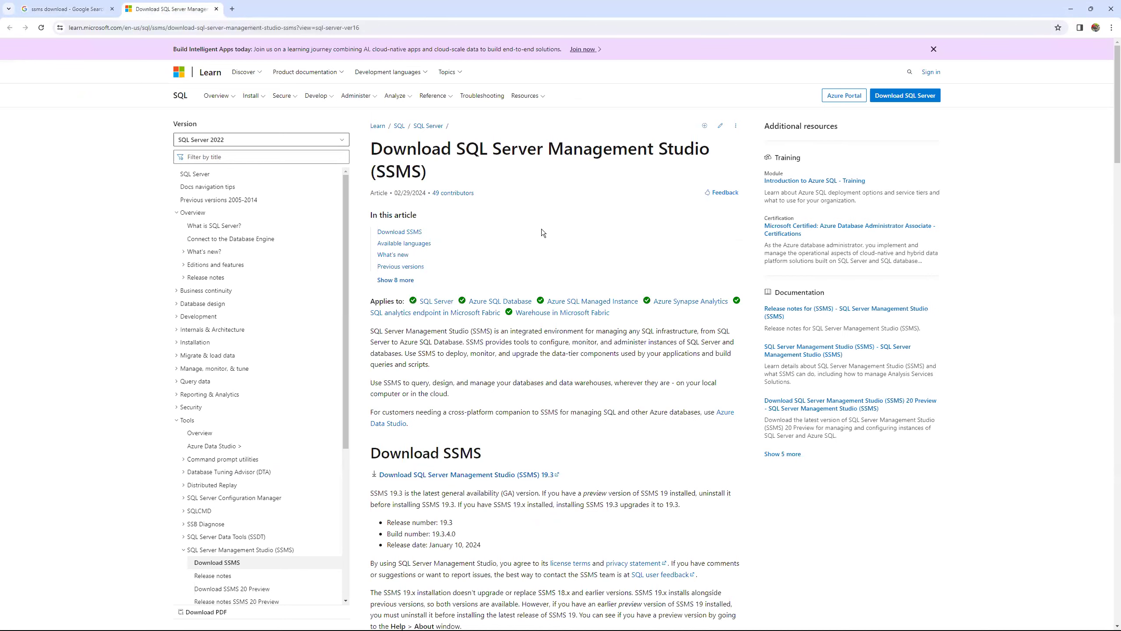
Examine the SSMS download page for the SSMS 19.3 and SQL Server download links.
key(ctrl+plus)
key(ctrl+plus)
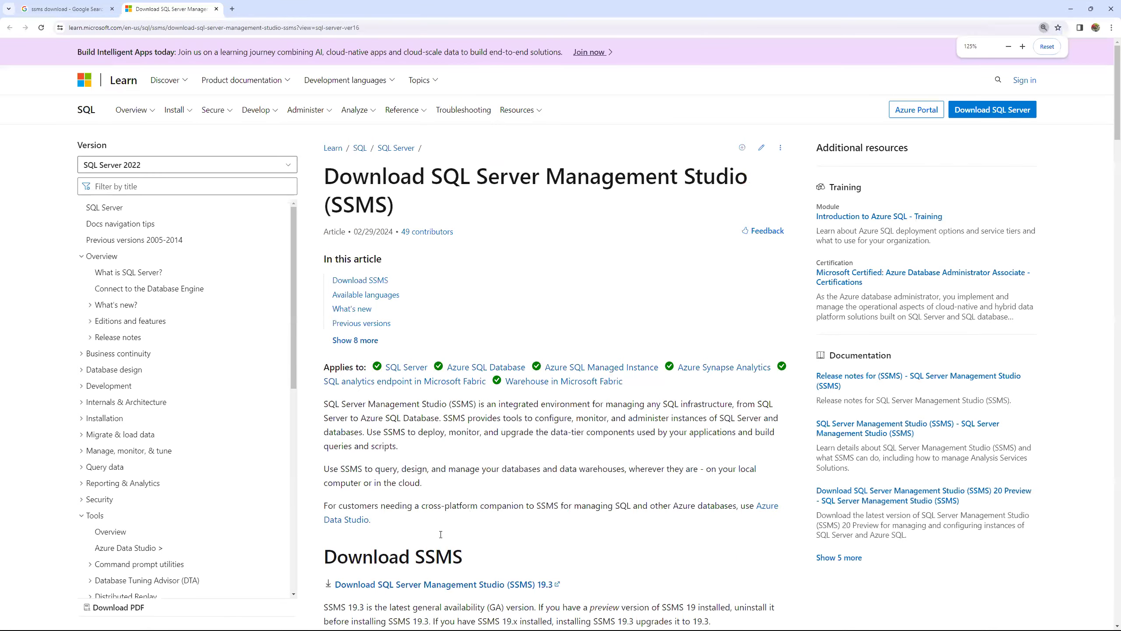
scroll(395, 509, down, 2)
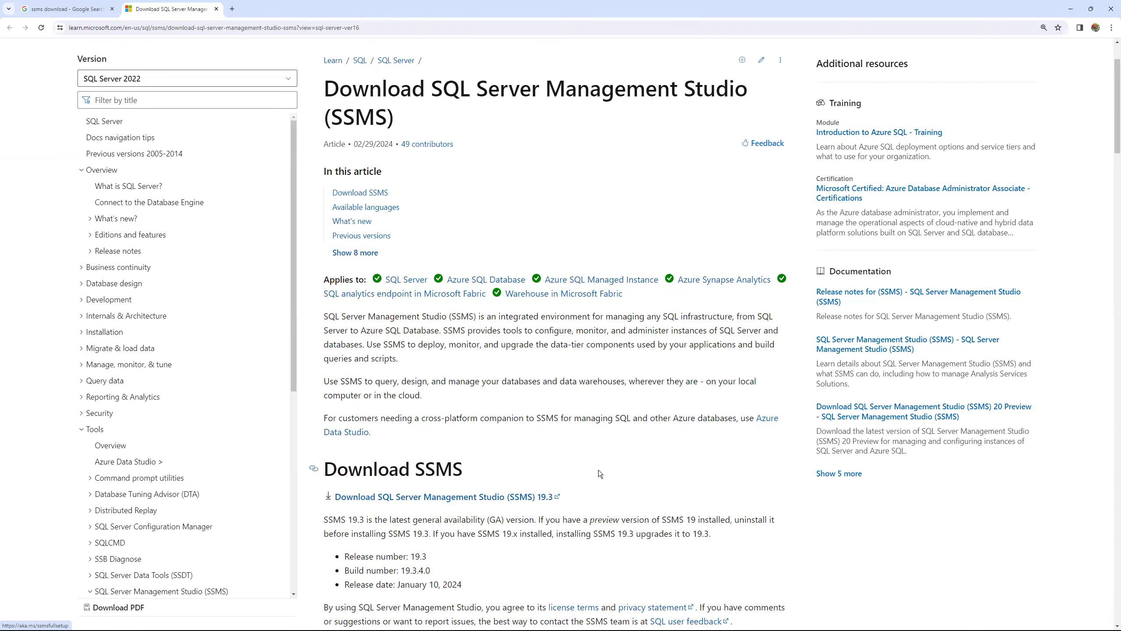
scroll(822, 252, up, 2)
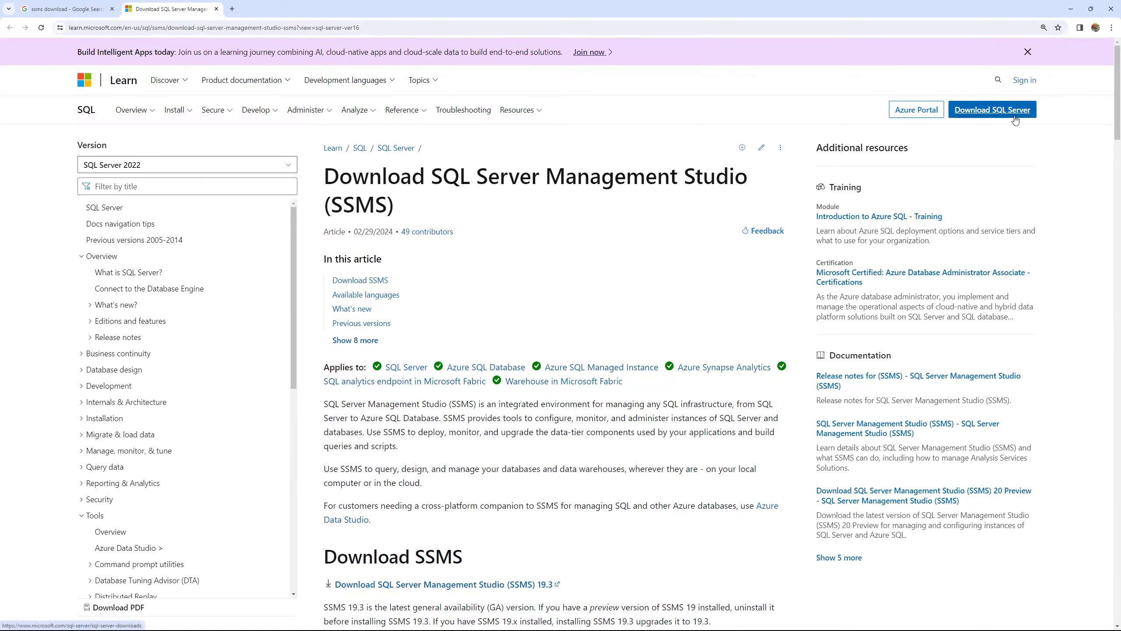
Switch to File Explorer and open the SSMS Installation folder on the Desktop.
mouse_move(300, 626)
click(513, 620)
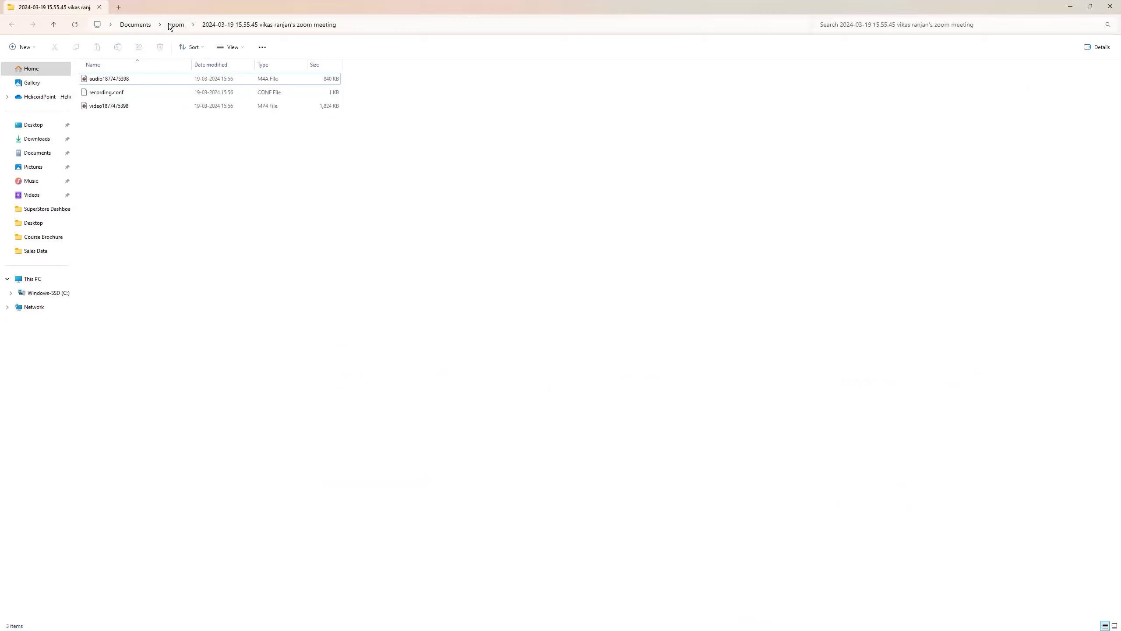
click(32, 125)
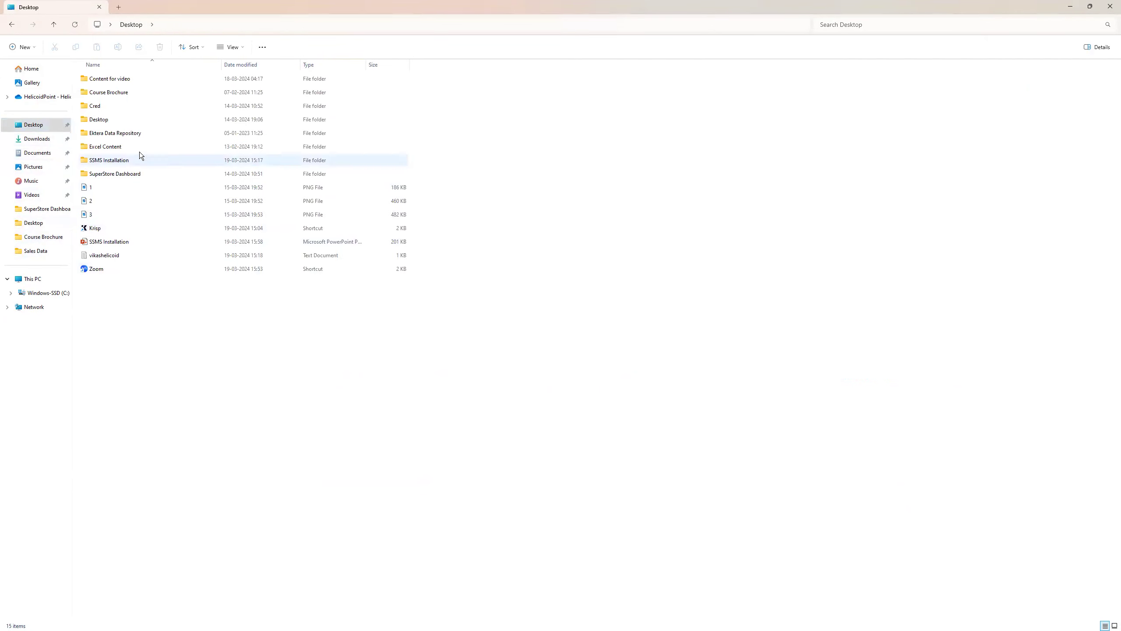
click(128, 164)
double_click(127, 164)
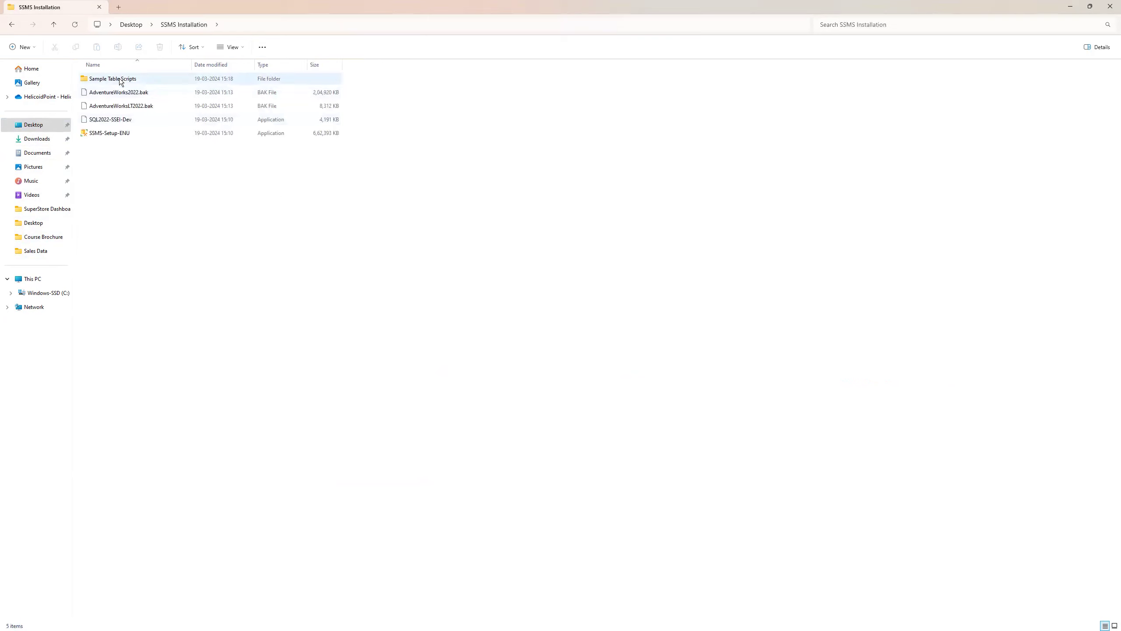
click(127, 97)
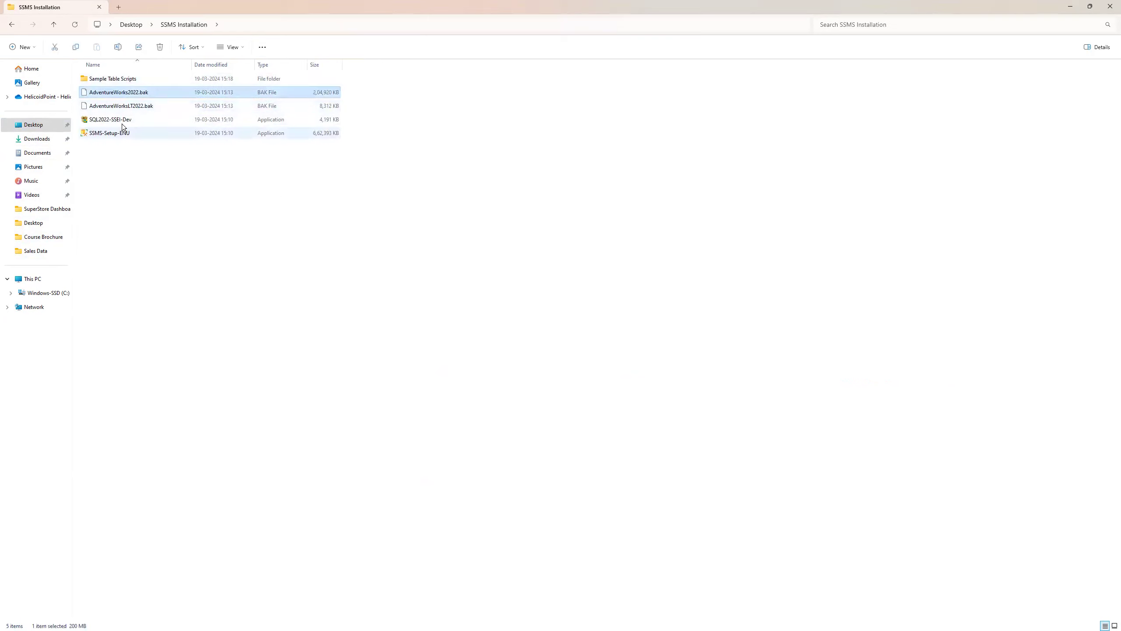
click(123, 120)
click(124, 128)
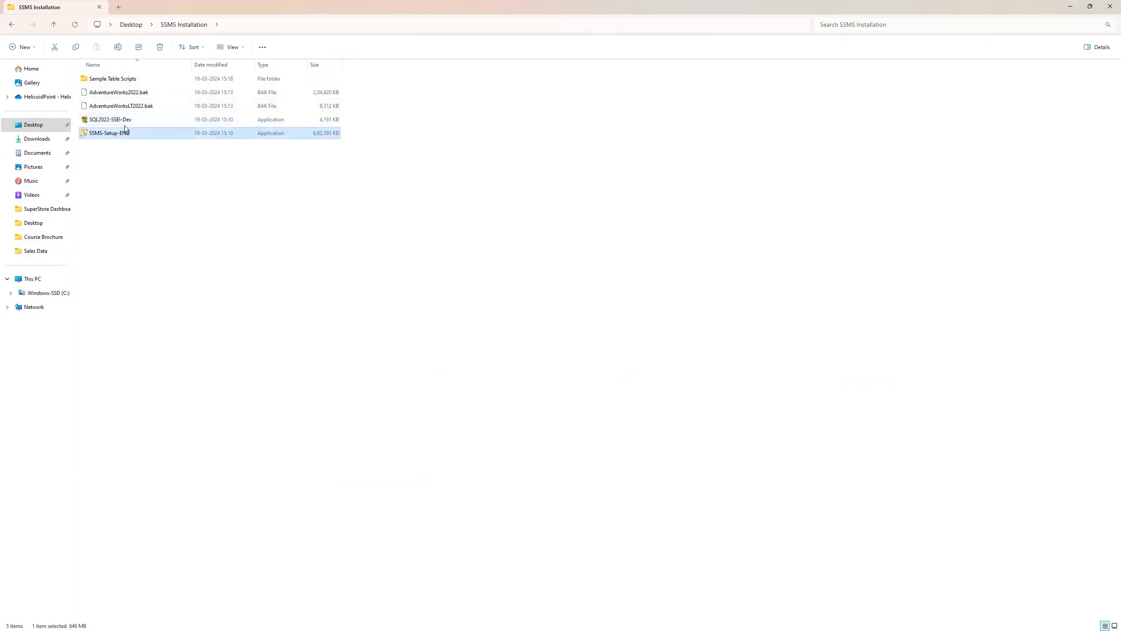
click(143, 160)
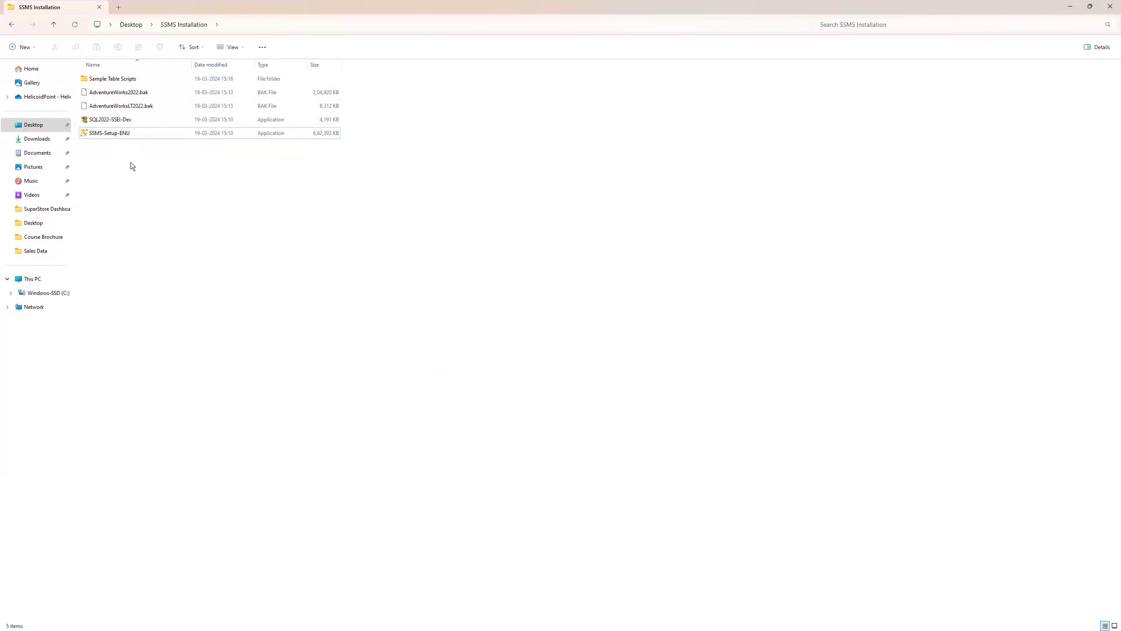
Run SSMS-Setup-ENU as administrator and install SQL Server Management Studio 19.3 in the default location.
click(113, 134)
right_click(113, 135)
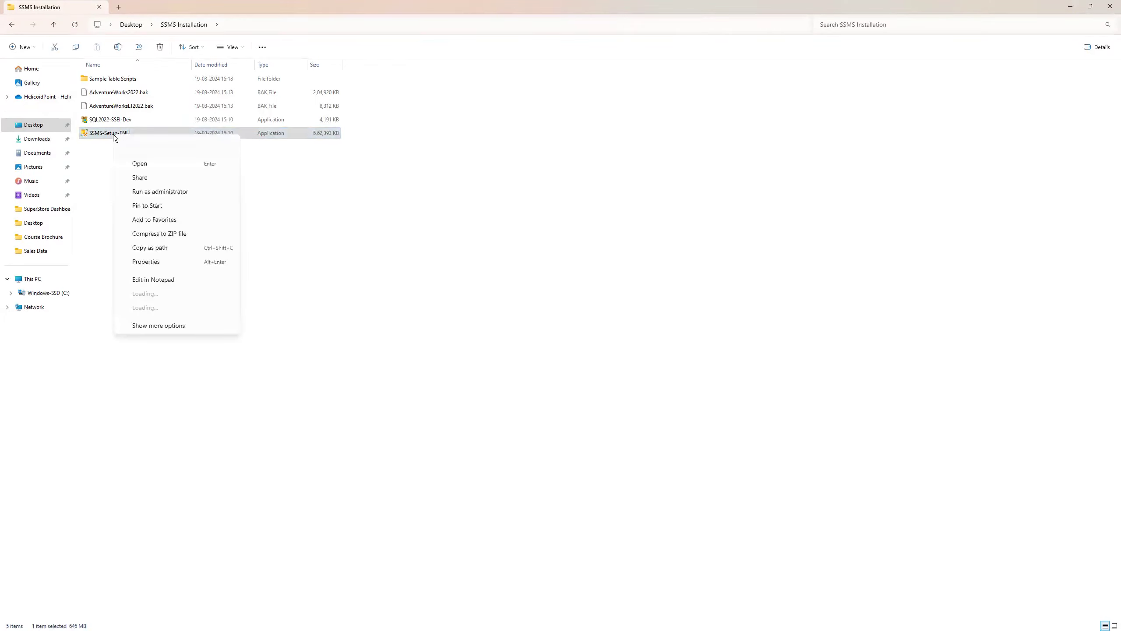
click(158, 192)
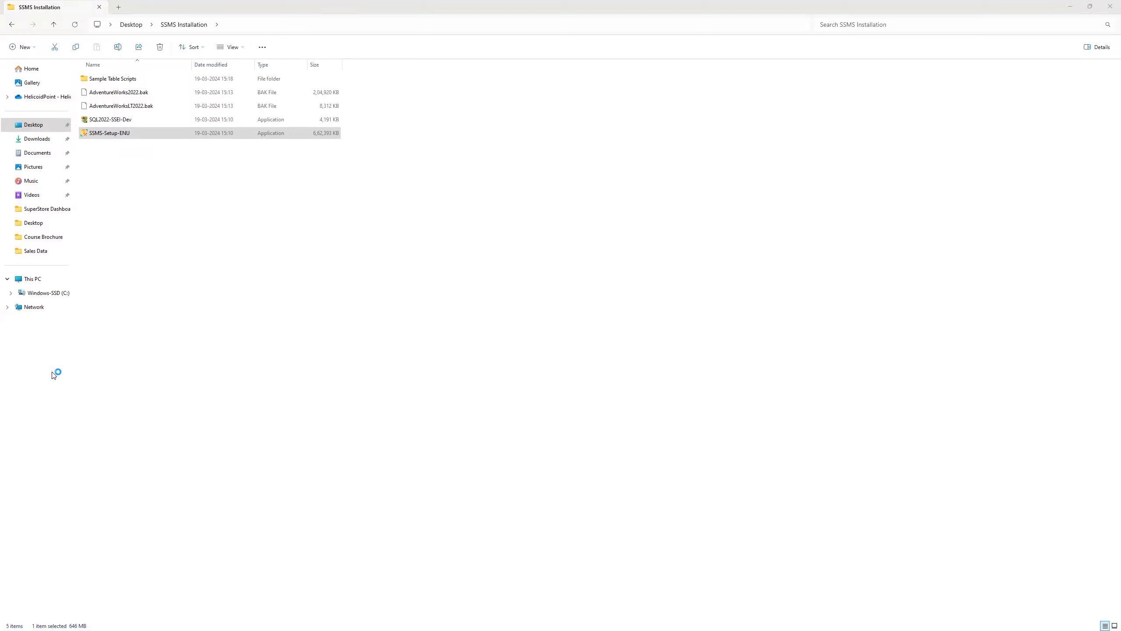
mouse_move(728, 622)
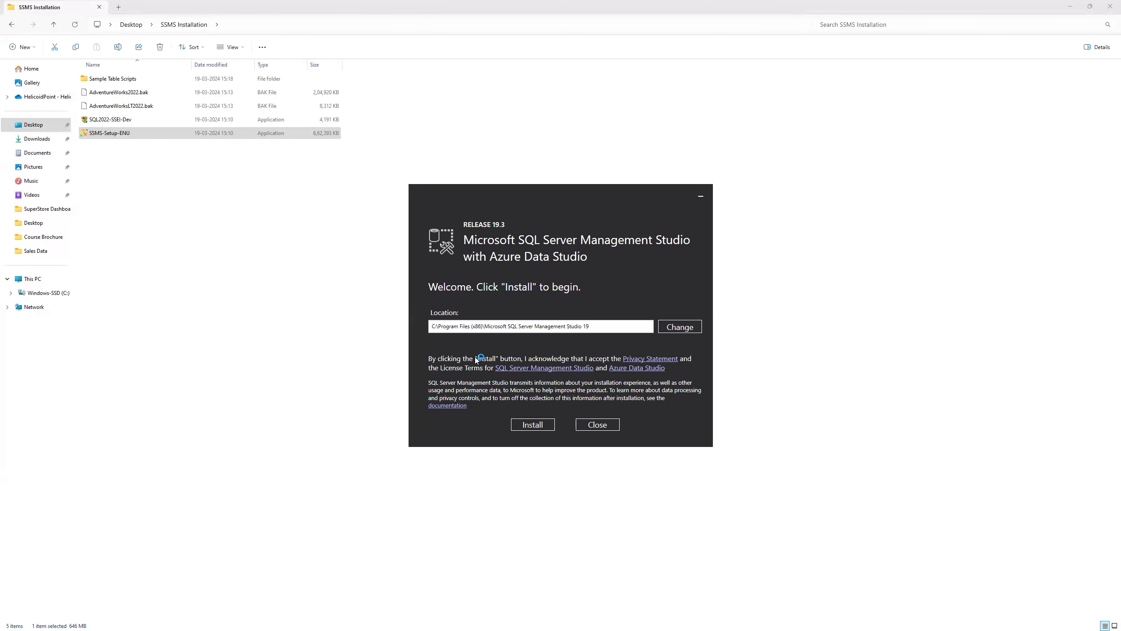
click(540, 426)
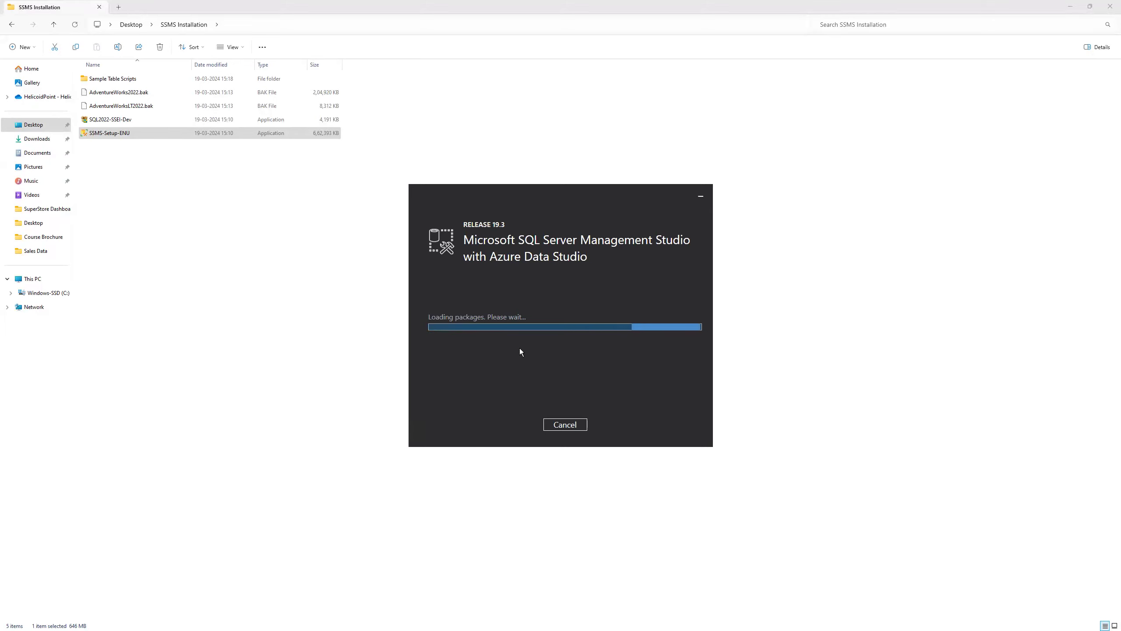
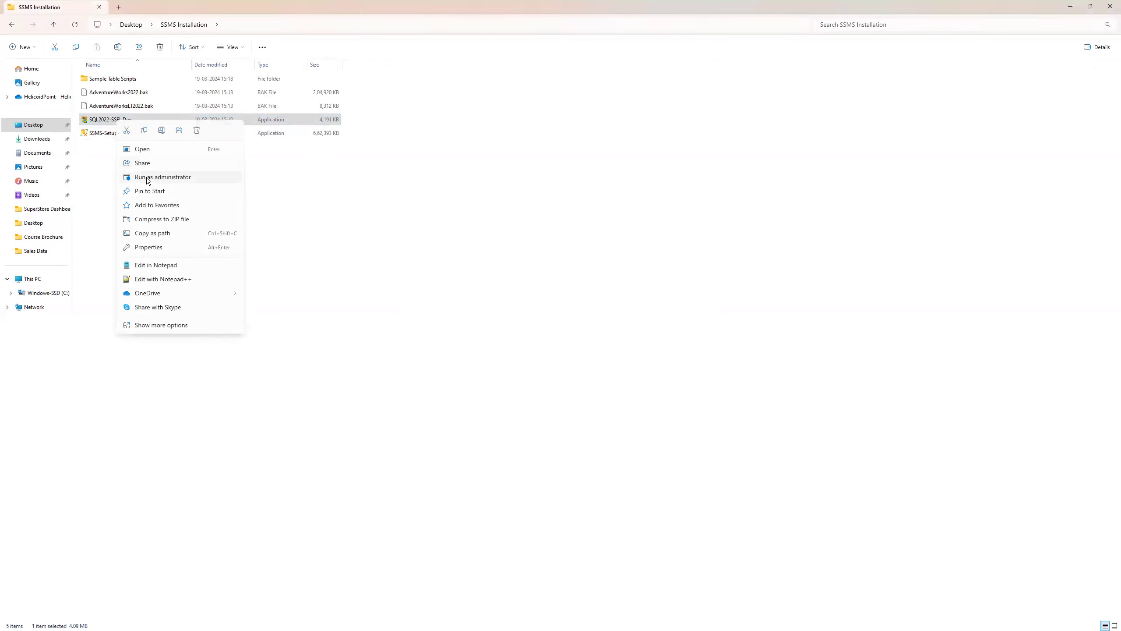
Run SQL2022-SSEI-Dev as administrator, complete a Basic SQL Server 2022 Developer installation in the default location, and exit the installer.
click(148, 179)
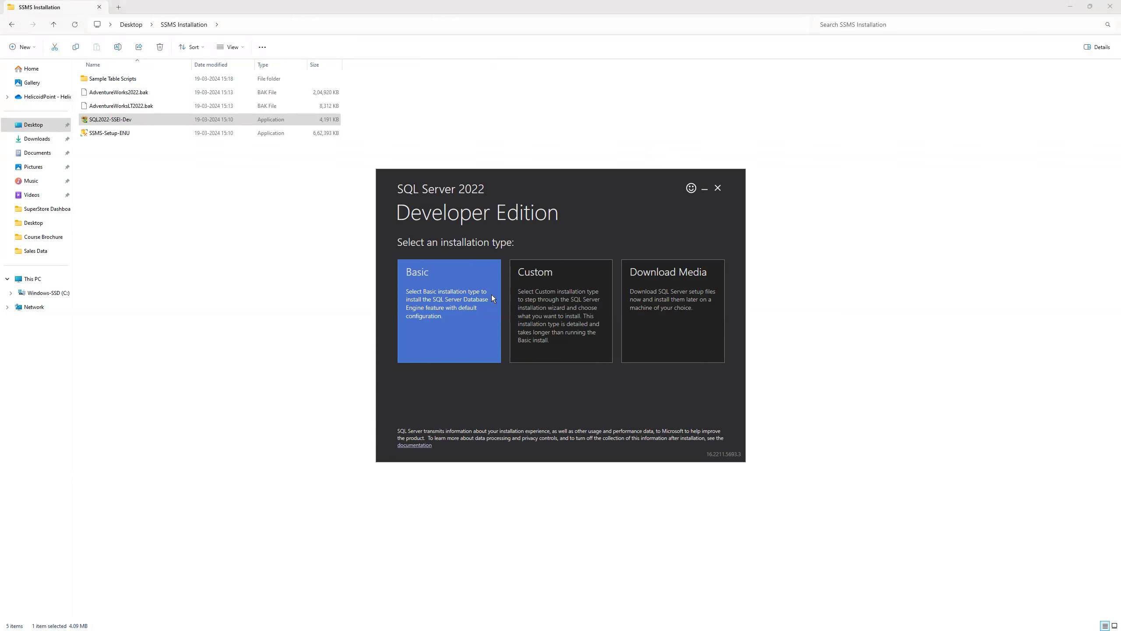
click(456, 331)
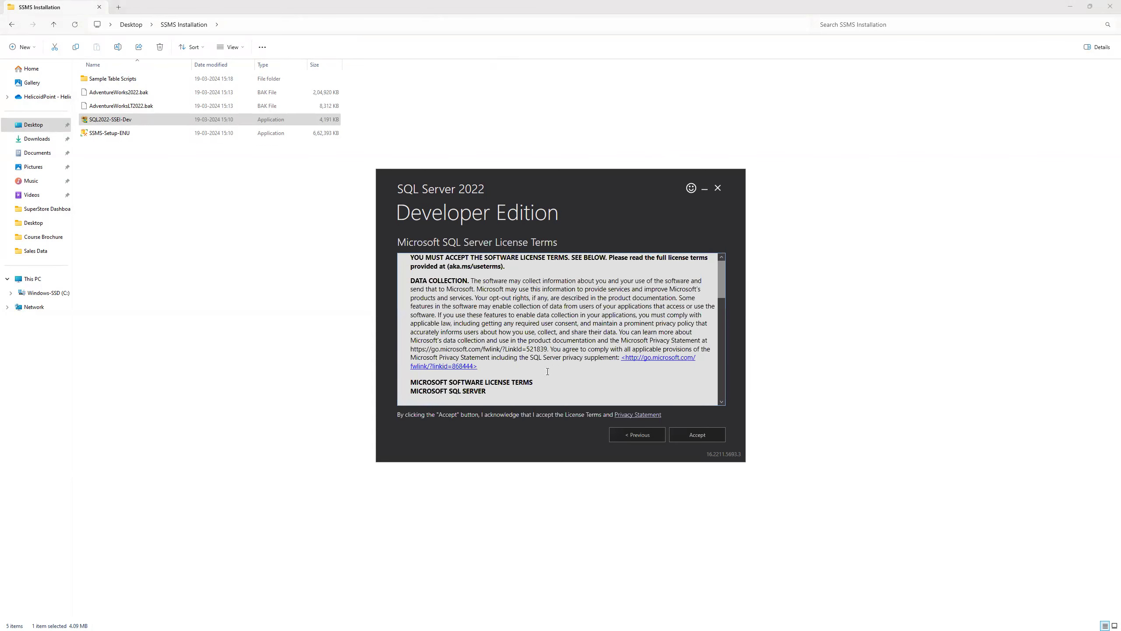
click(708, 436)
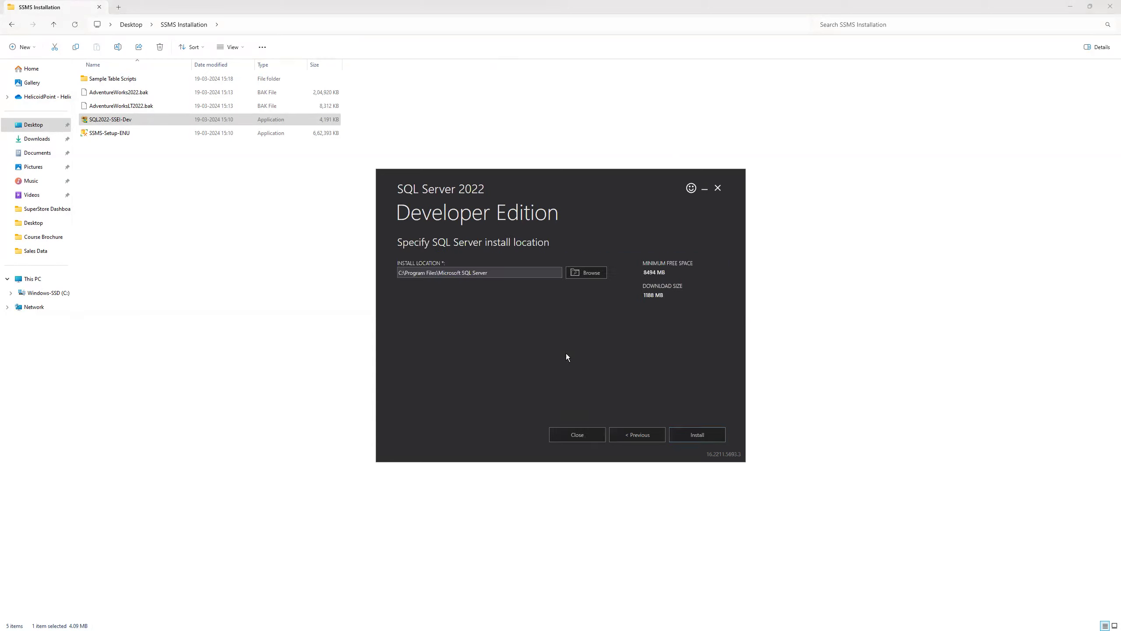
click(695, 433)
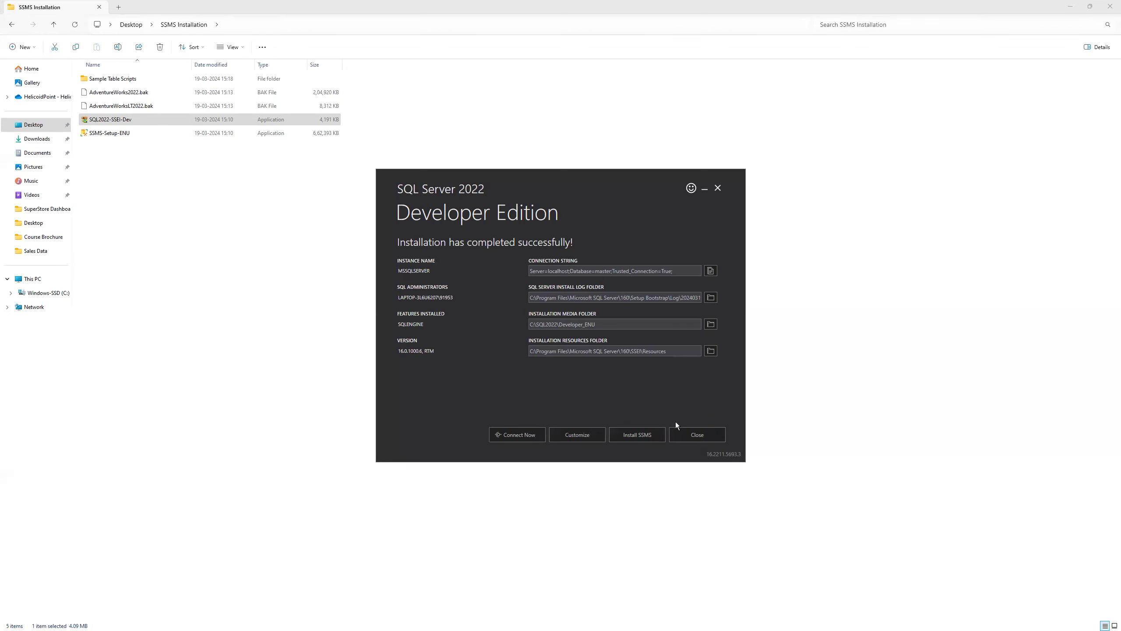
click(701, 435)
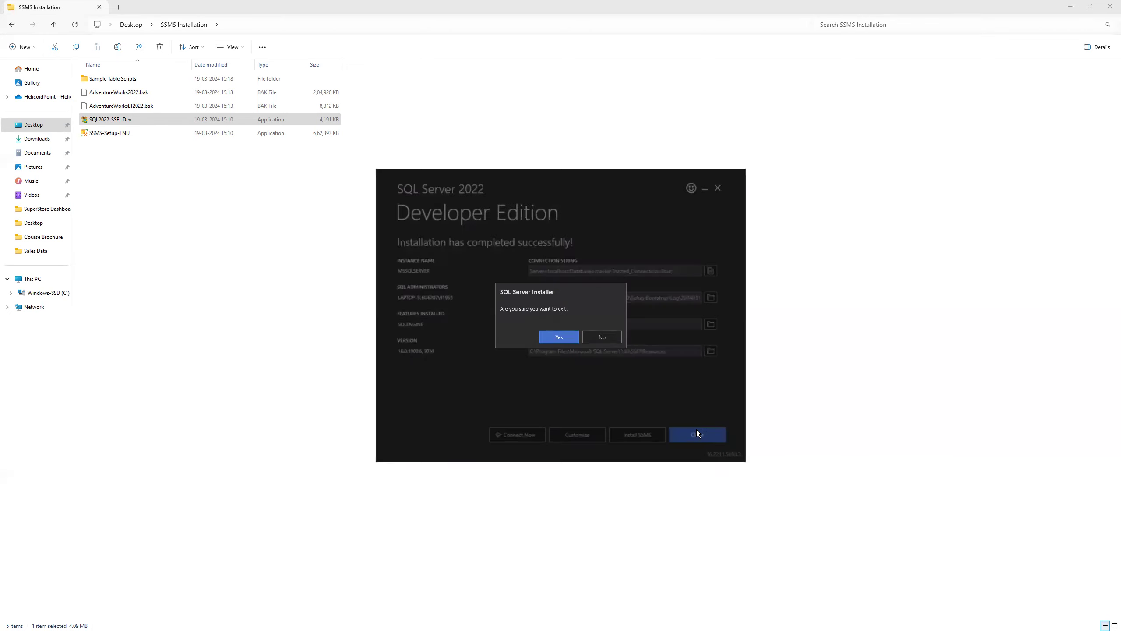
click(559, 337)
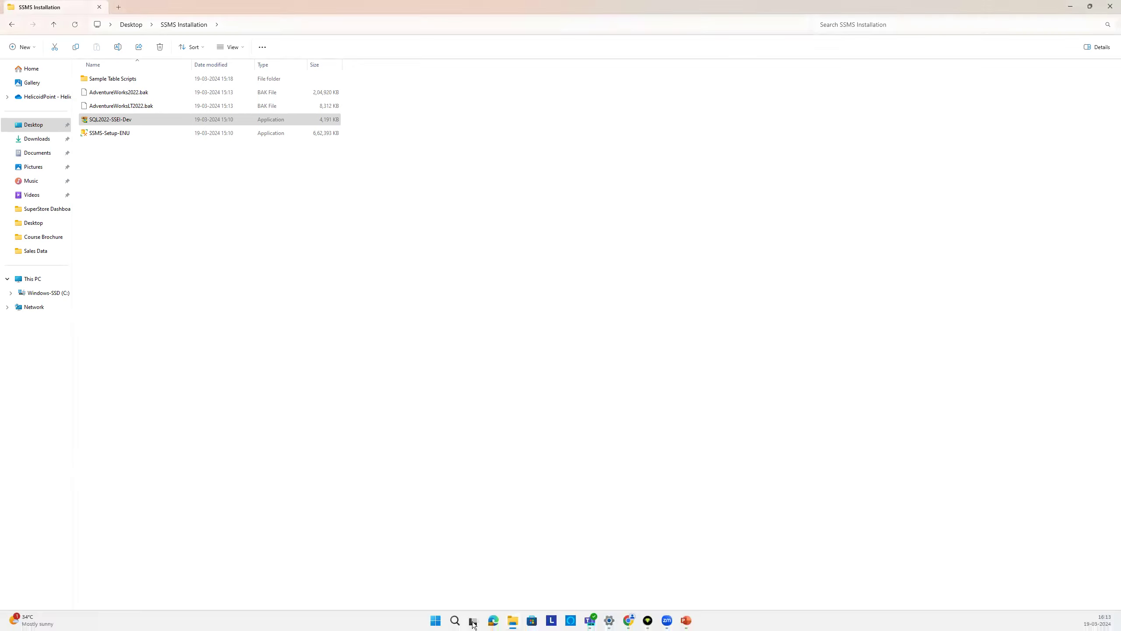
Search Windows for ssms, launch SQL Server Management Studio 19, and decline importing the SSMS 18 user settings.
click(454, 621)
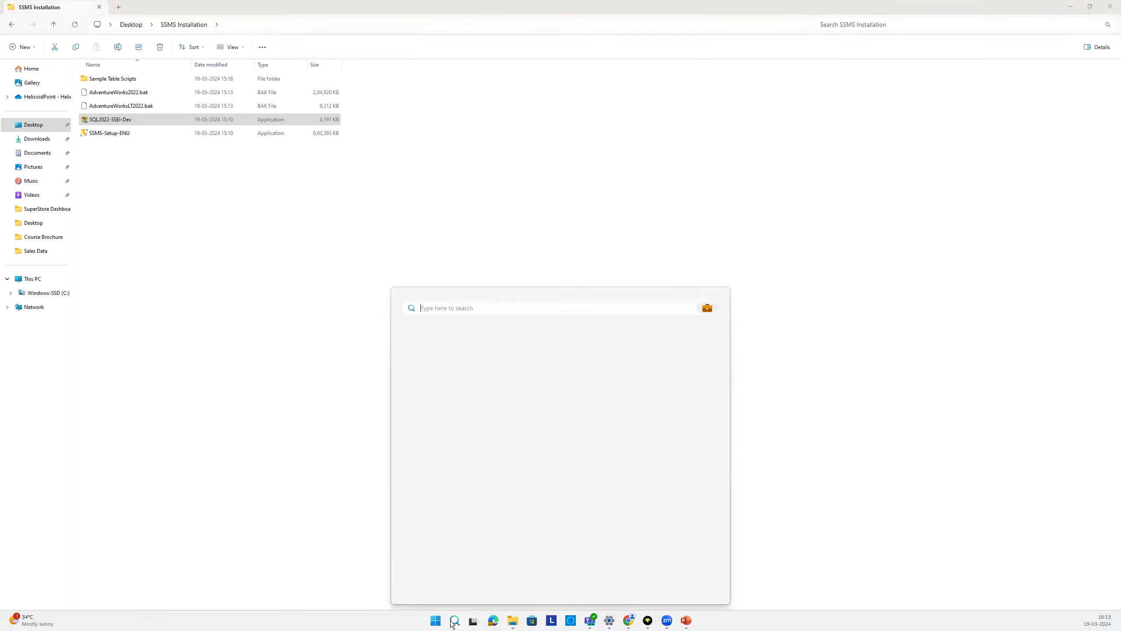
text(ss)
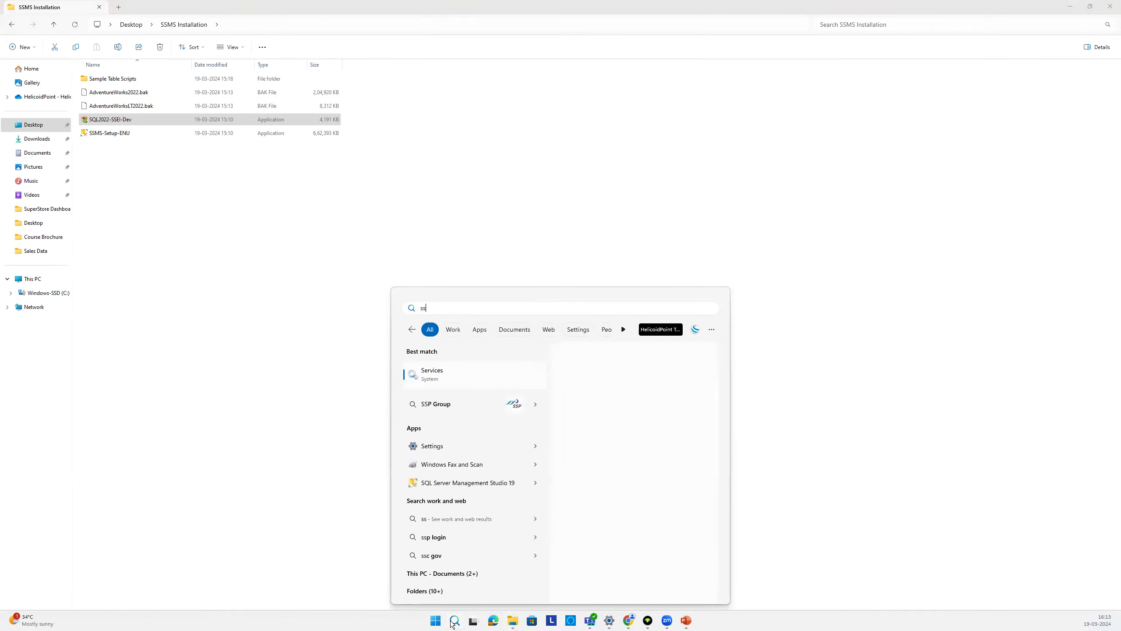
text(ms)
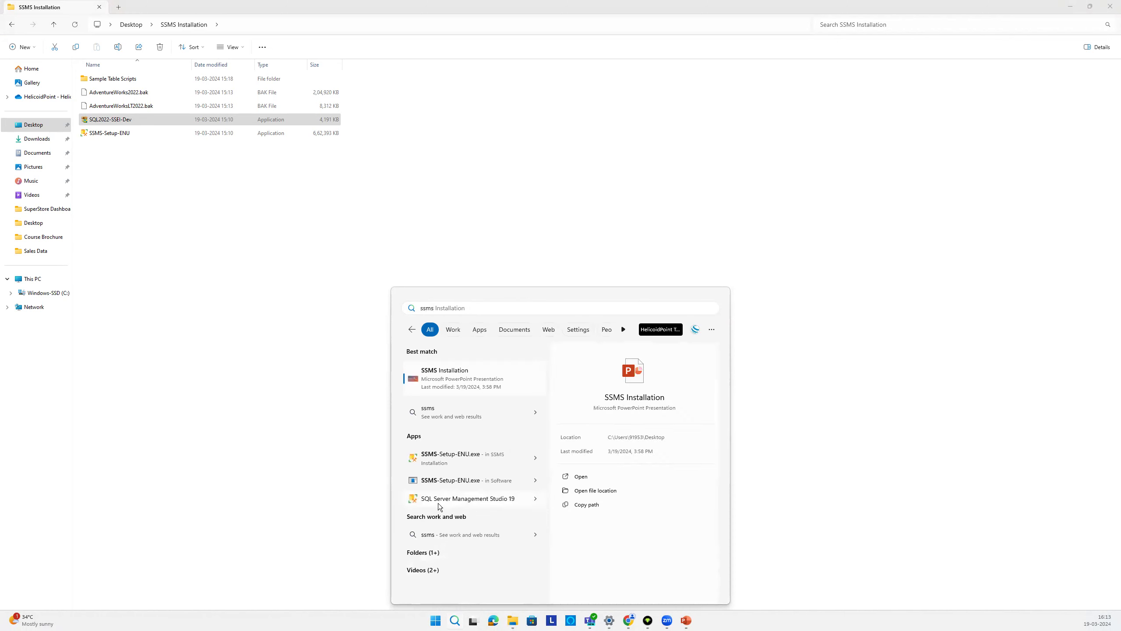
click(504, 501)
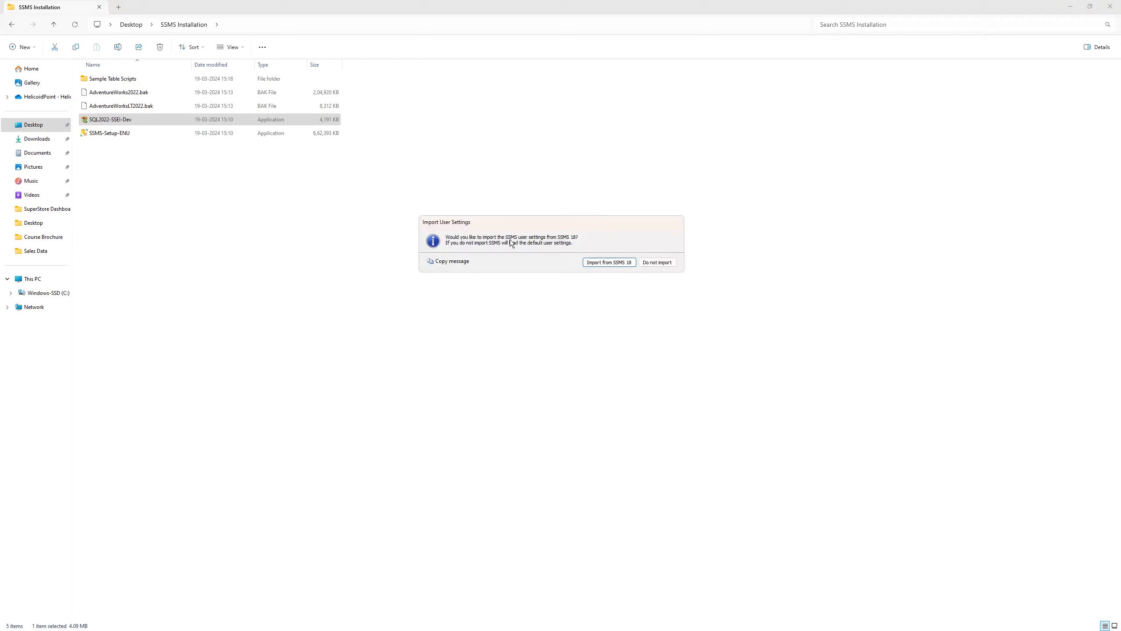
click(656, 263)
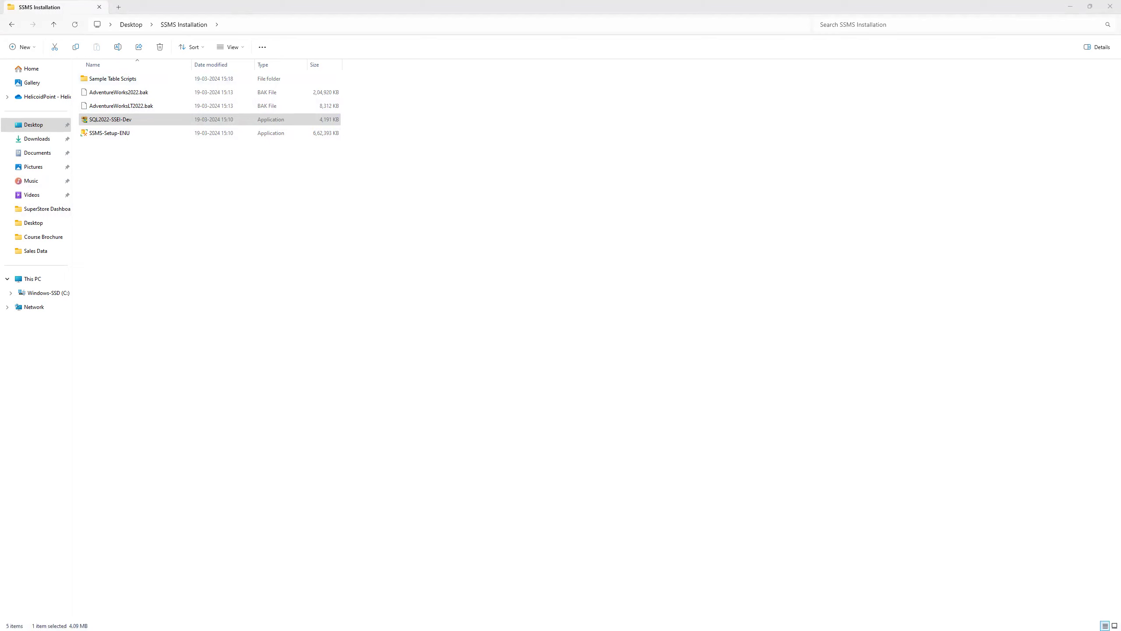
Launch SQL Server Management Studio 19 again from the recent Windows searches.
mouse_move(254, 623)
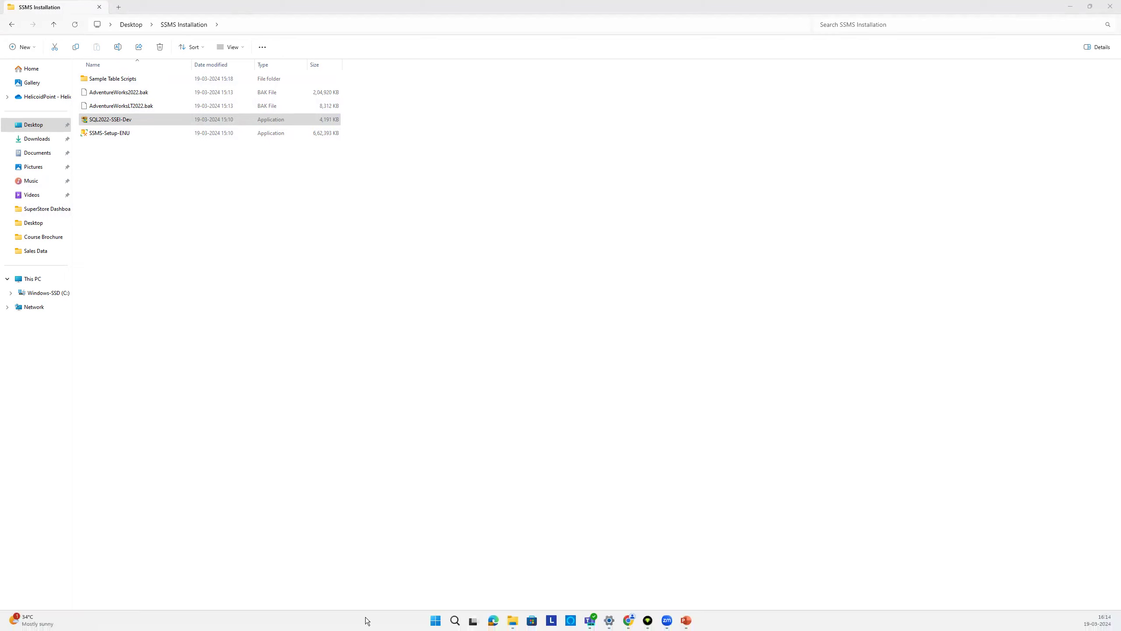
click(454, 620)
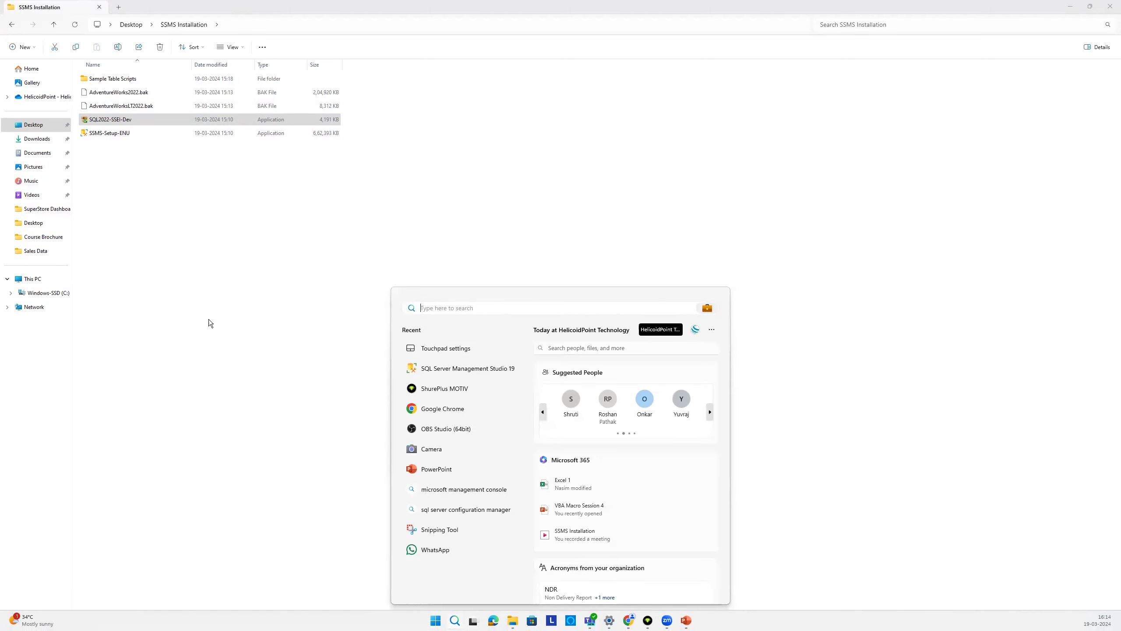
click(486, 369)
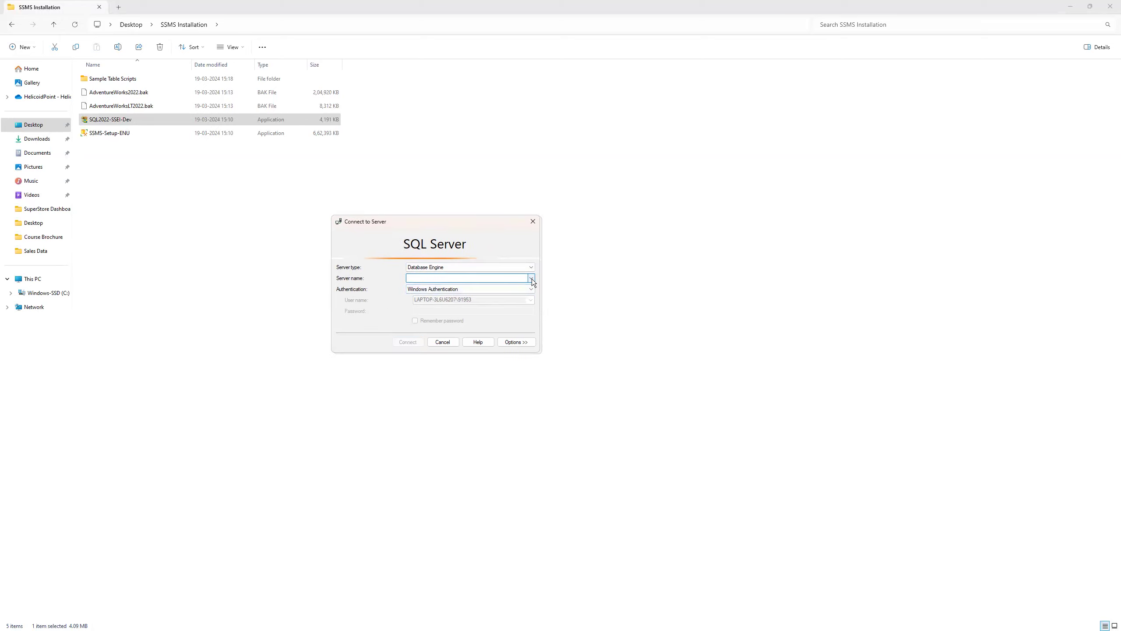
Connect to the laptop's local Database Engine server with Windows Authentication and widen Object Explorer to show the full server name.
click(532, 278)
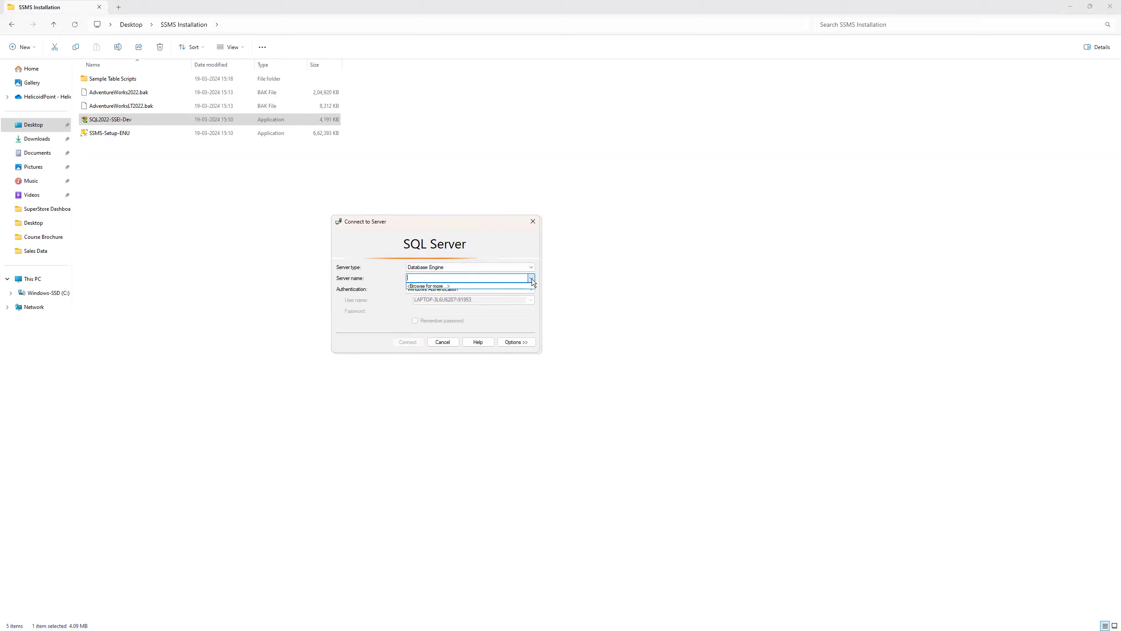
click(443, 286)
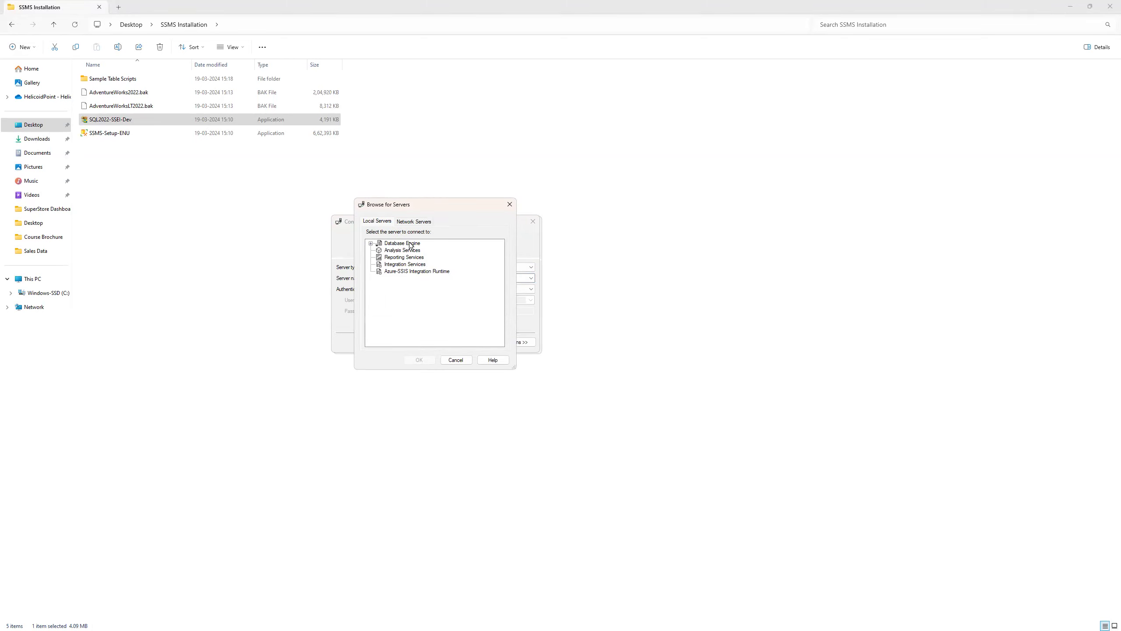
click(371, 244)
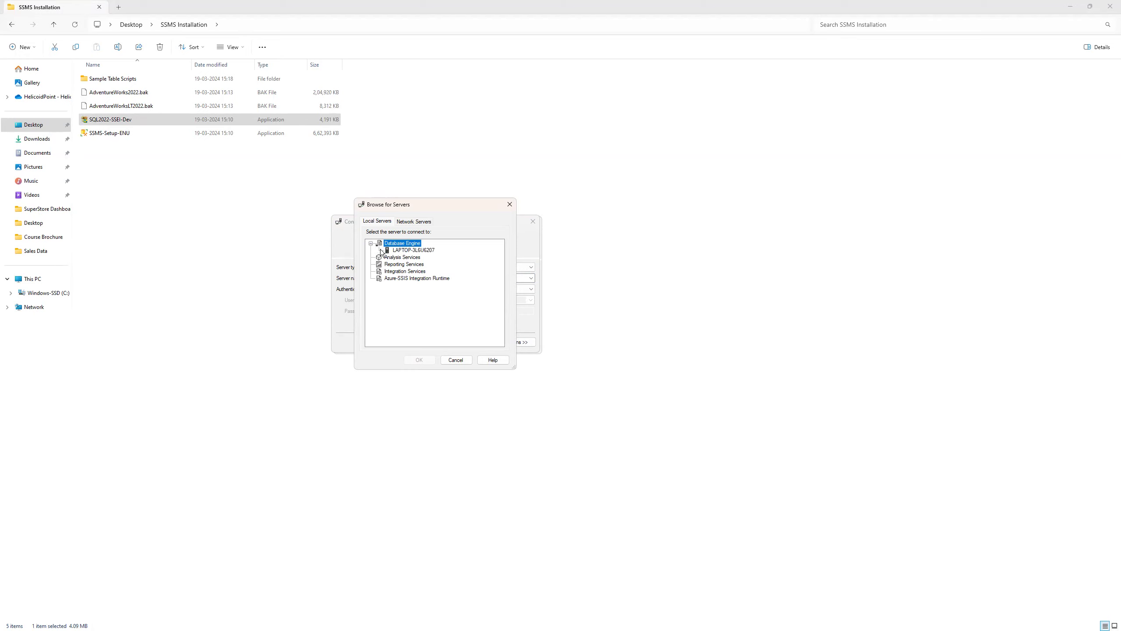
click(406, 251)
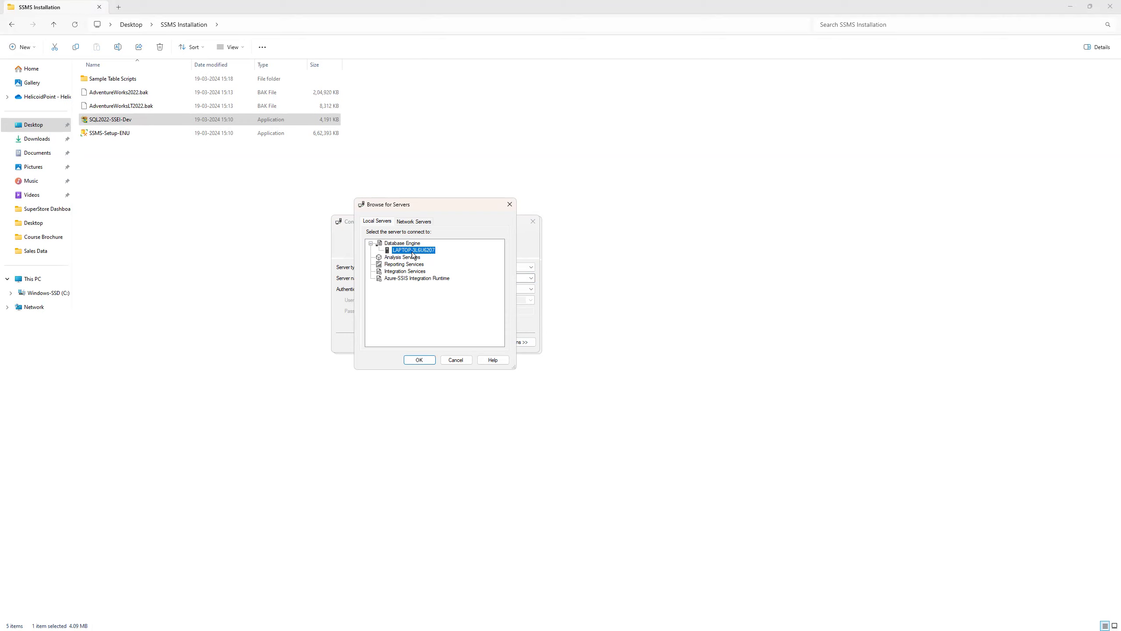
click(419, 360)
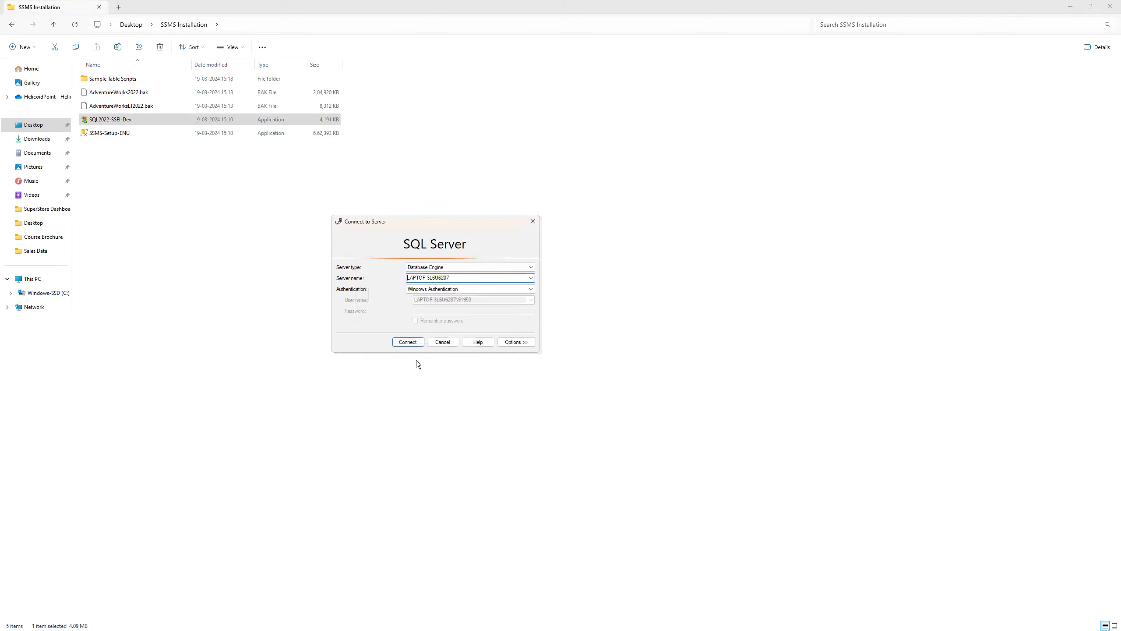
click(406, 342)
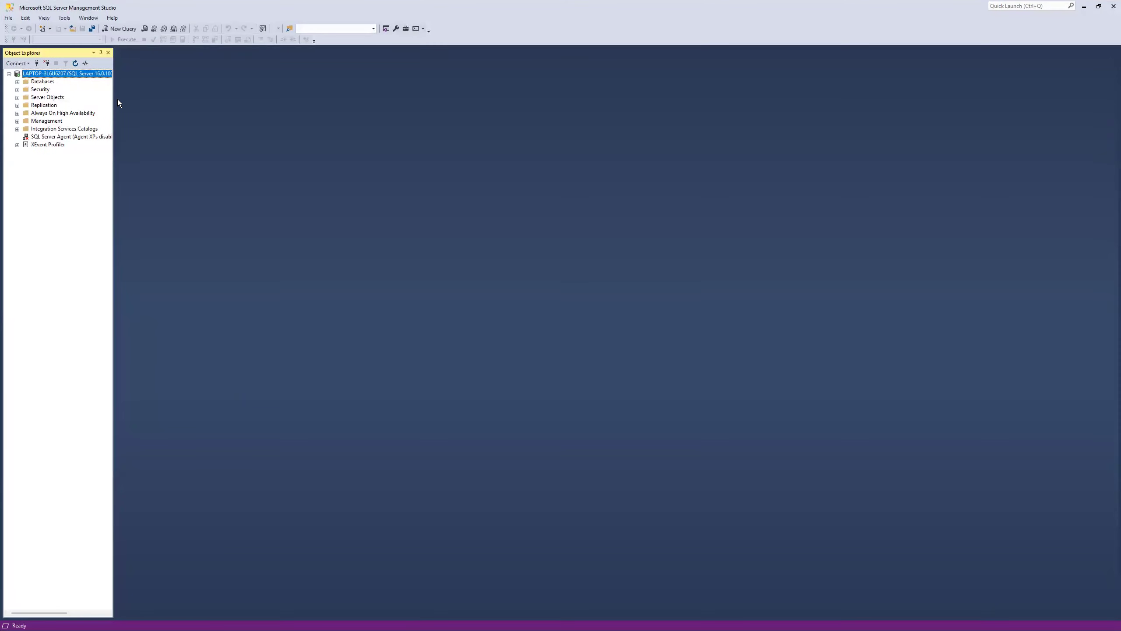
drag(113, 105, 233, 108)
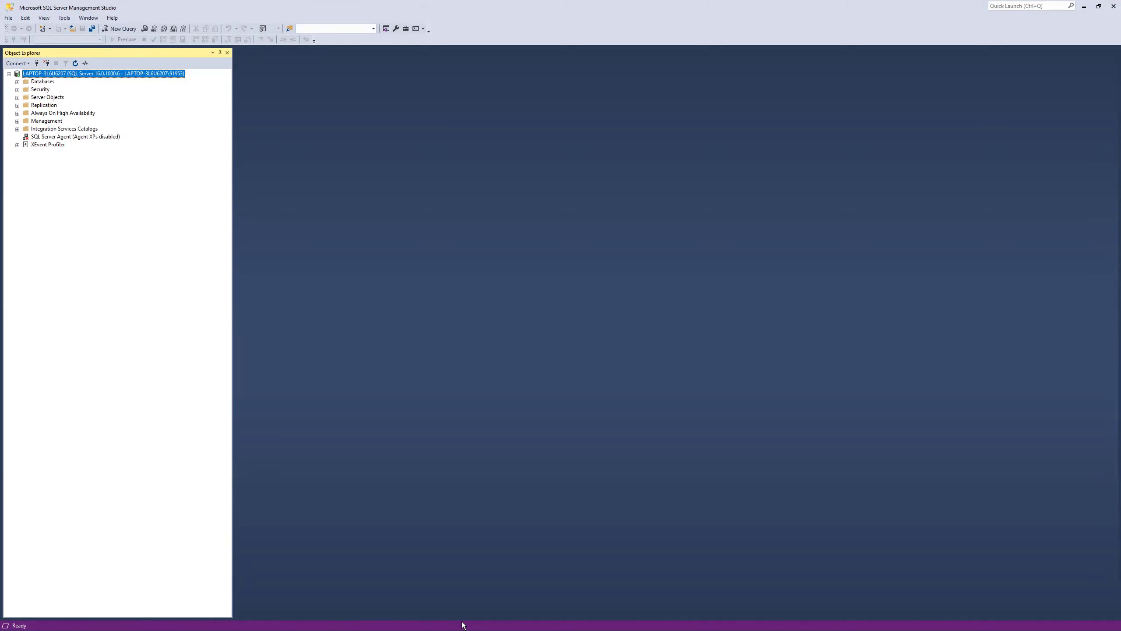
Switch to Chrome and search Google for "adventureworks database".
mouse_move(463, 625)
click(620, 623)
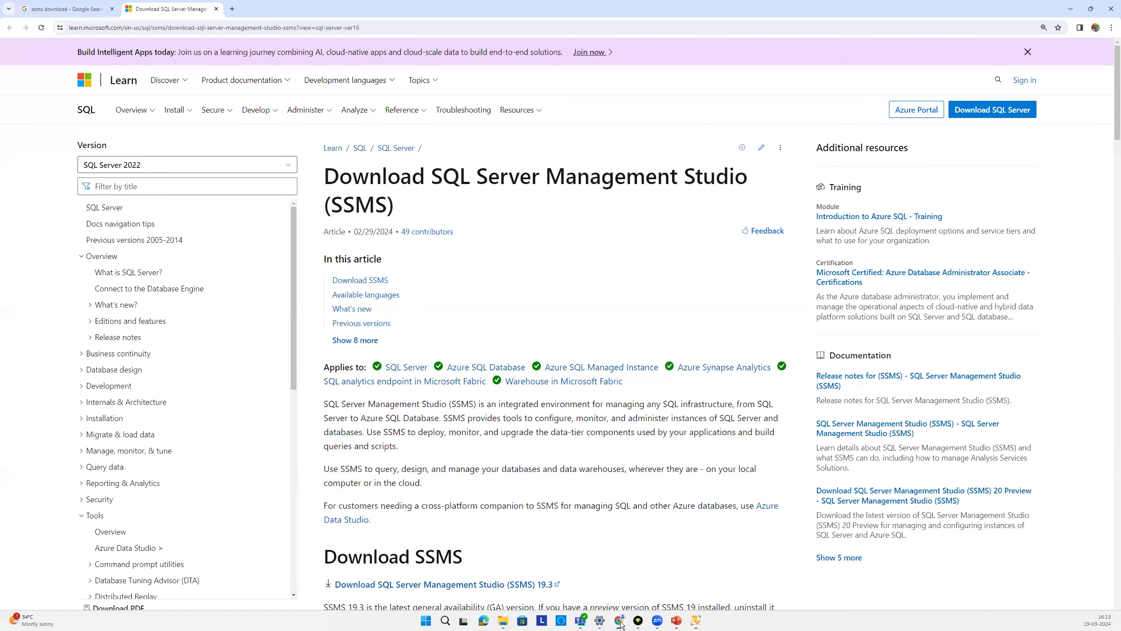
click(66, 9)
drag(264, 79, 134, 62)
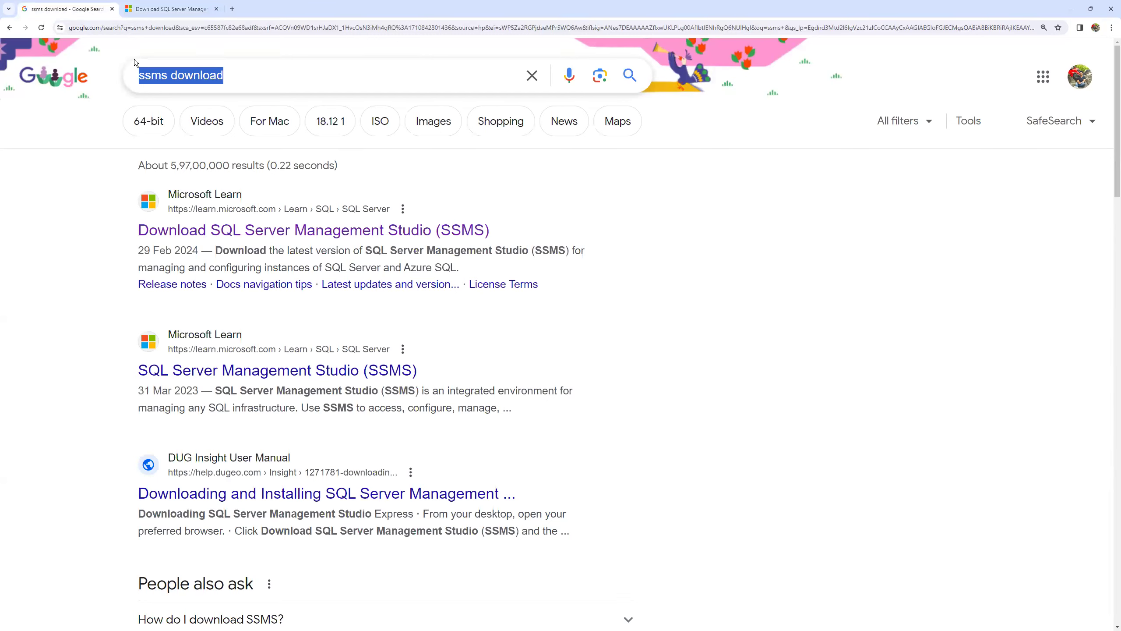
text(adventu)
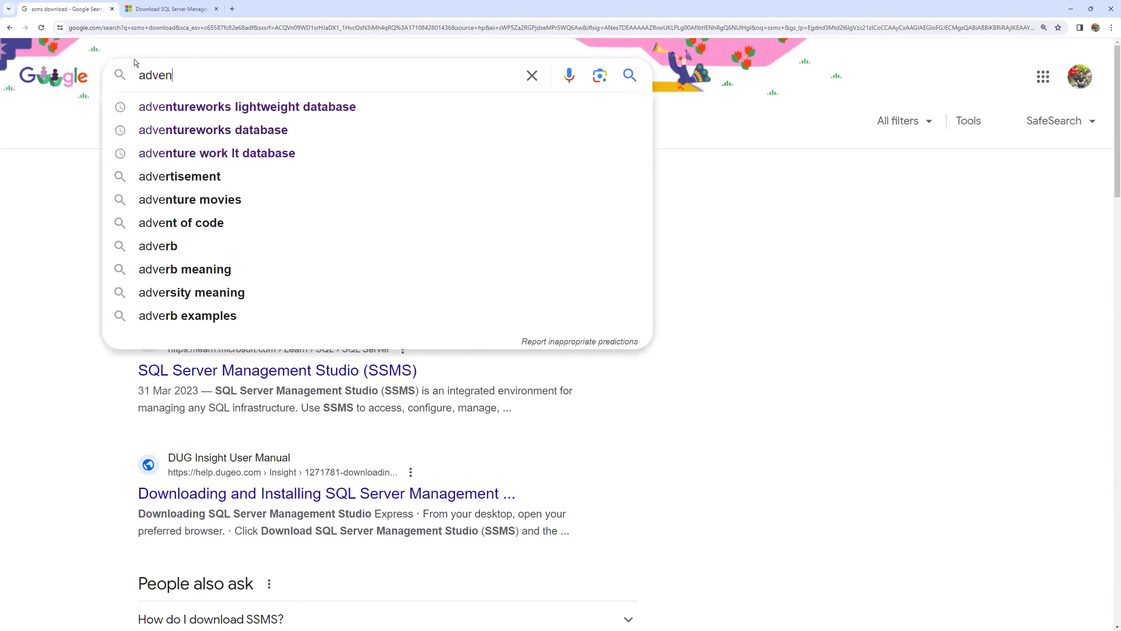
key(Down)
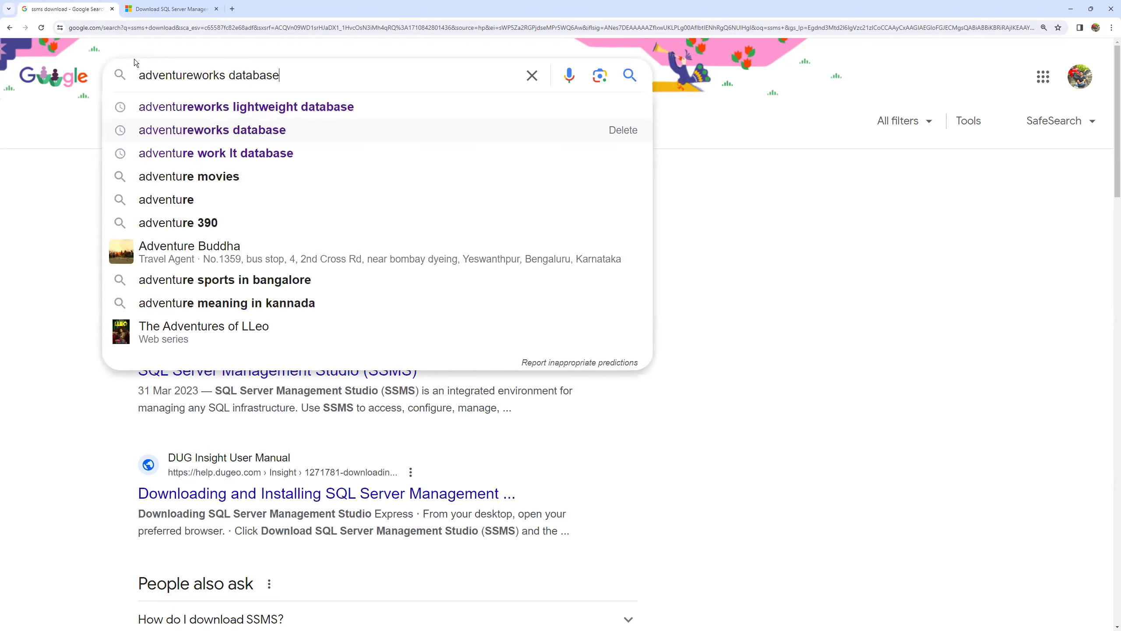
key(Return)
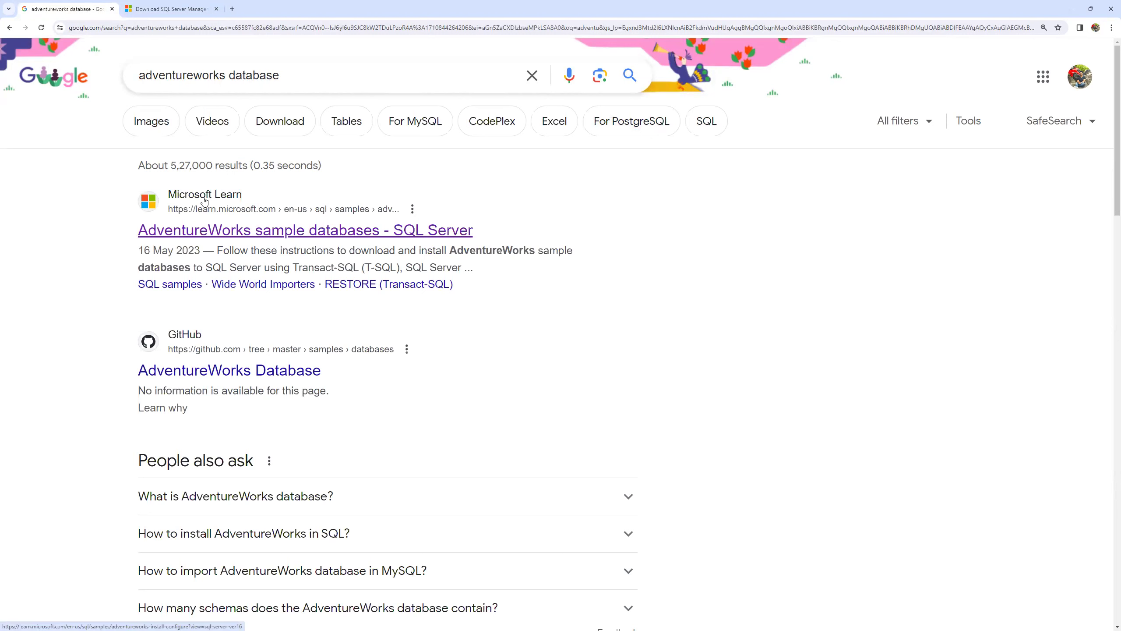
Open the Microsoft Learn page on AdventureWorks sample databases and review its table of downloadable backup files.
right_click(235, 231)
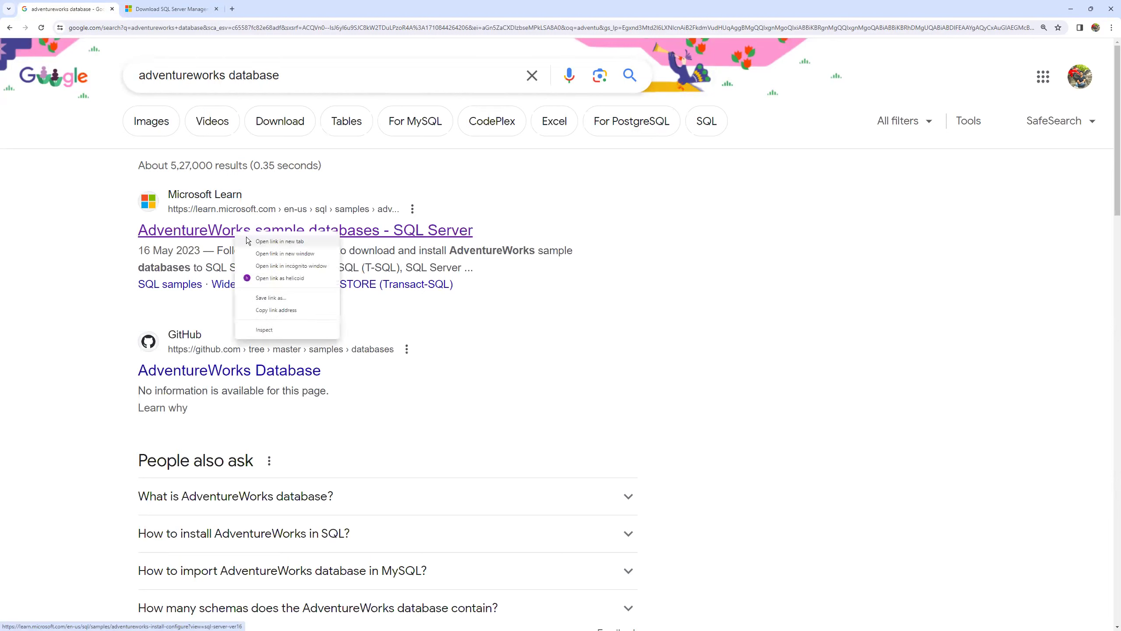
click(191, 238)
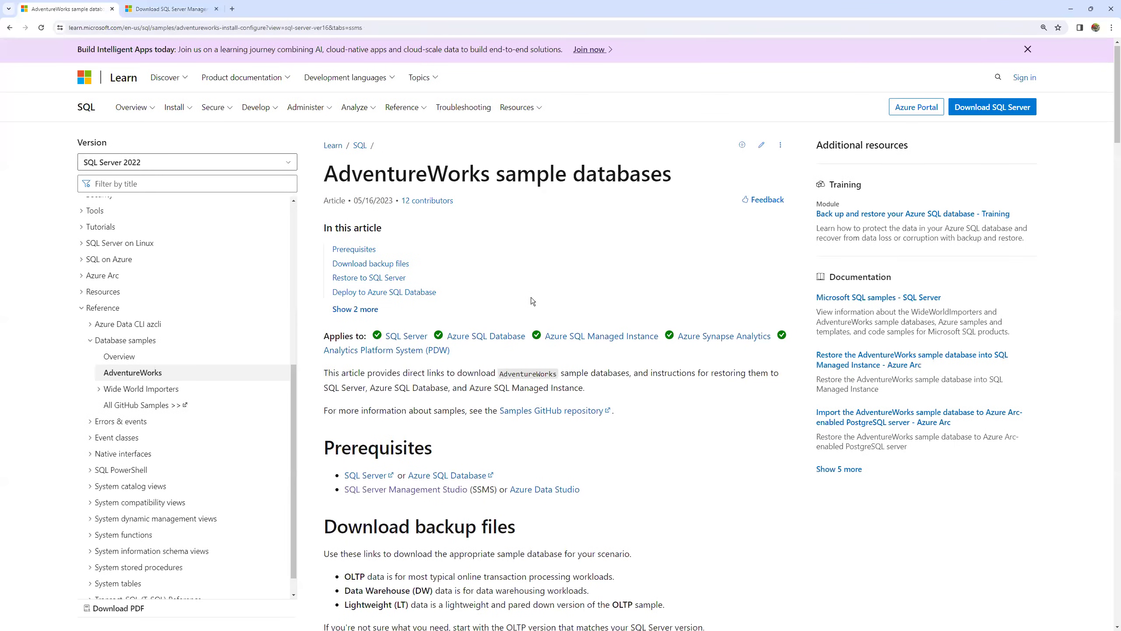
scroll(745, 323, down, 6)
scroll(384, 279, down, 2)
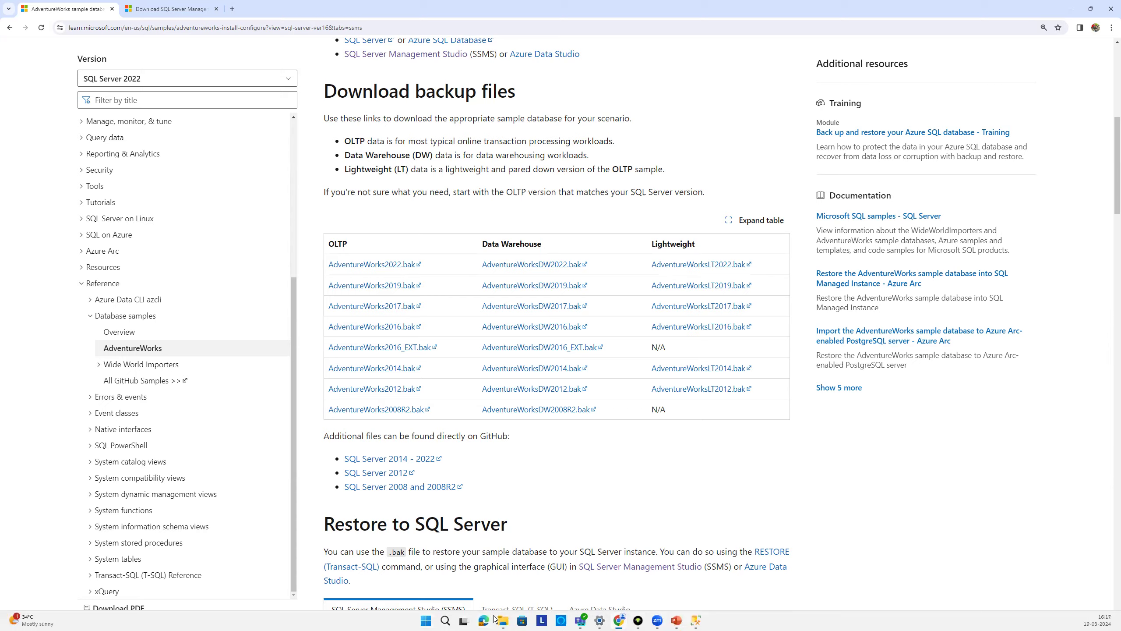
Switch to the SSMS Installation folder in File Explorer and locate AdventureWorks2022.bak and AdventureWorksLT2022.bak.
click(502, 620)
click(182, 227)
click(132, 95)
click(133, 101)
click(133, 94)
click(133, 103)
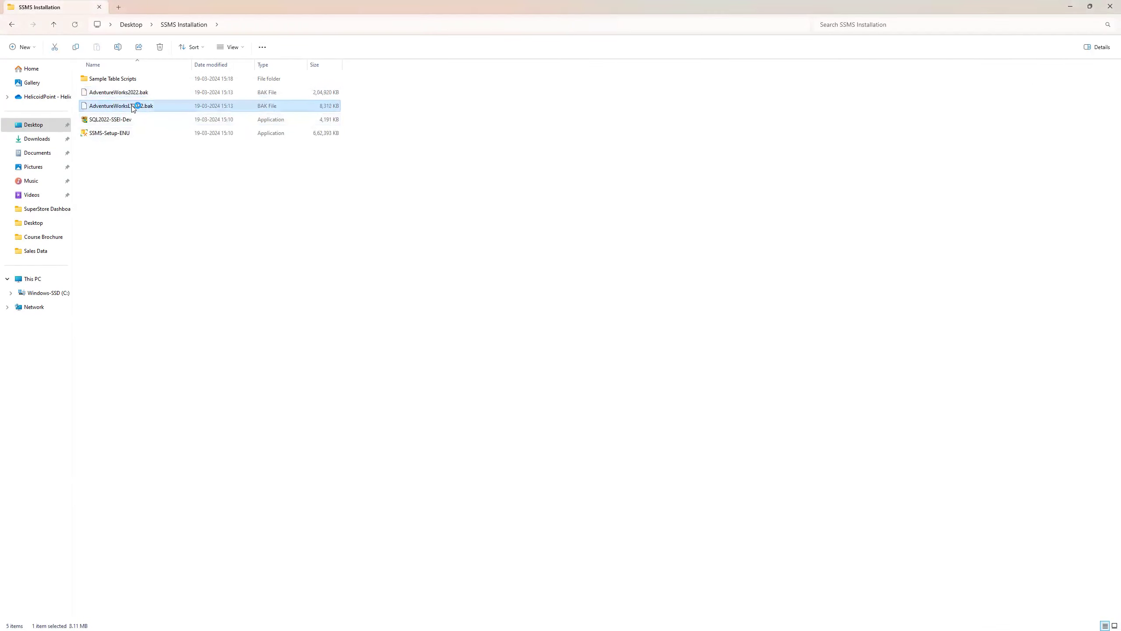
click(235, 203)
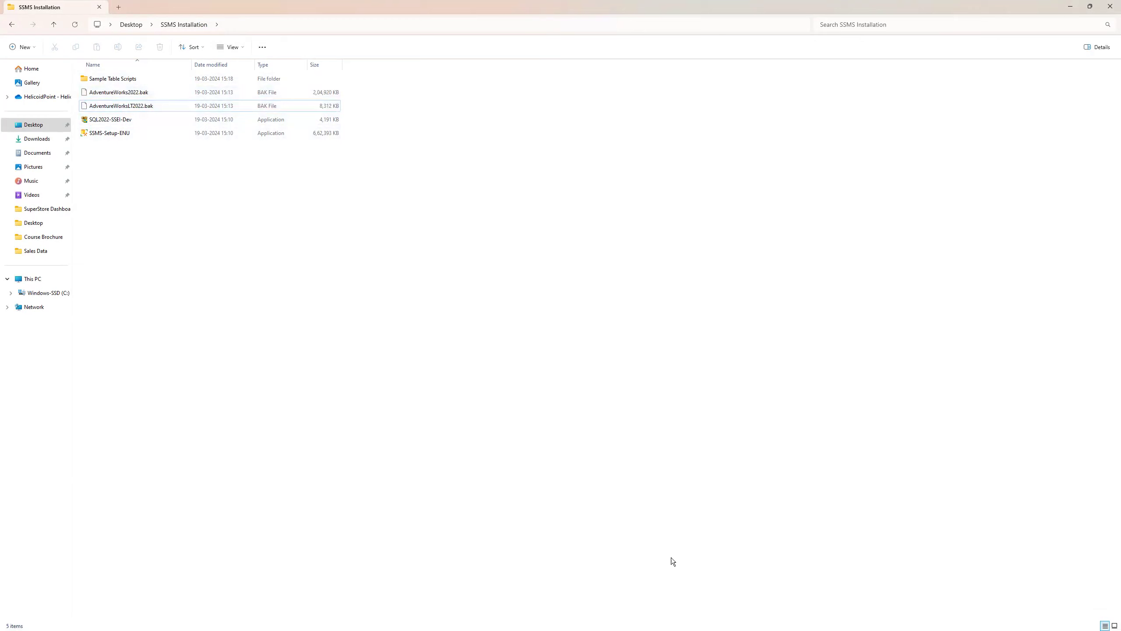
In SQL Server Management Studio, start restoring a database from a device and browse for a backup file to add.
mouse_move(695, 623)
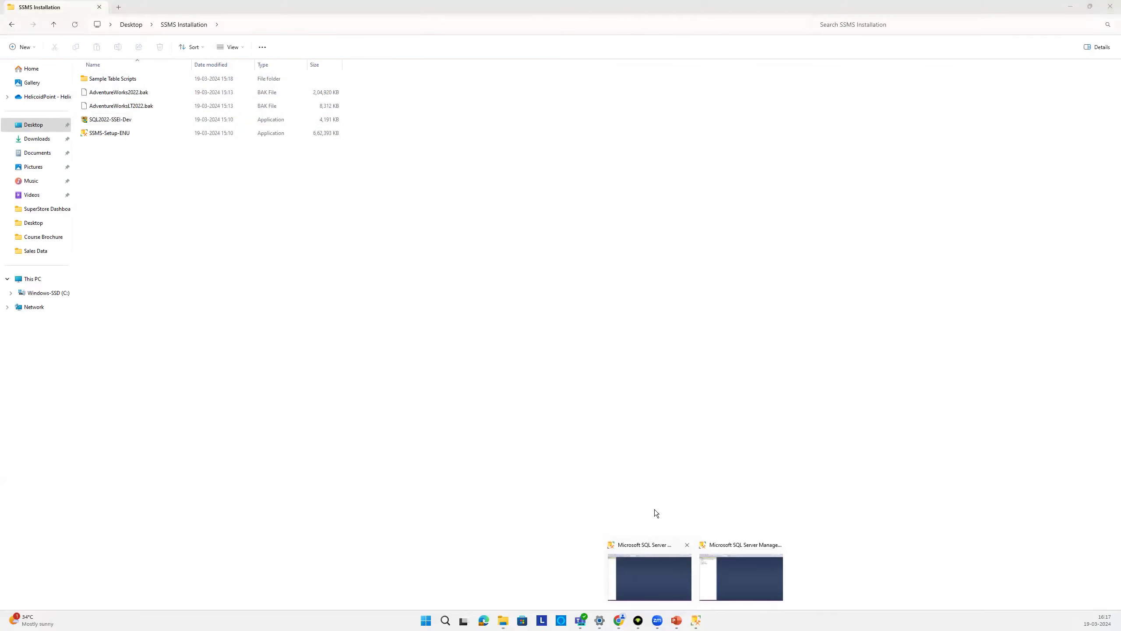
click(732, 576)
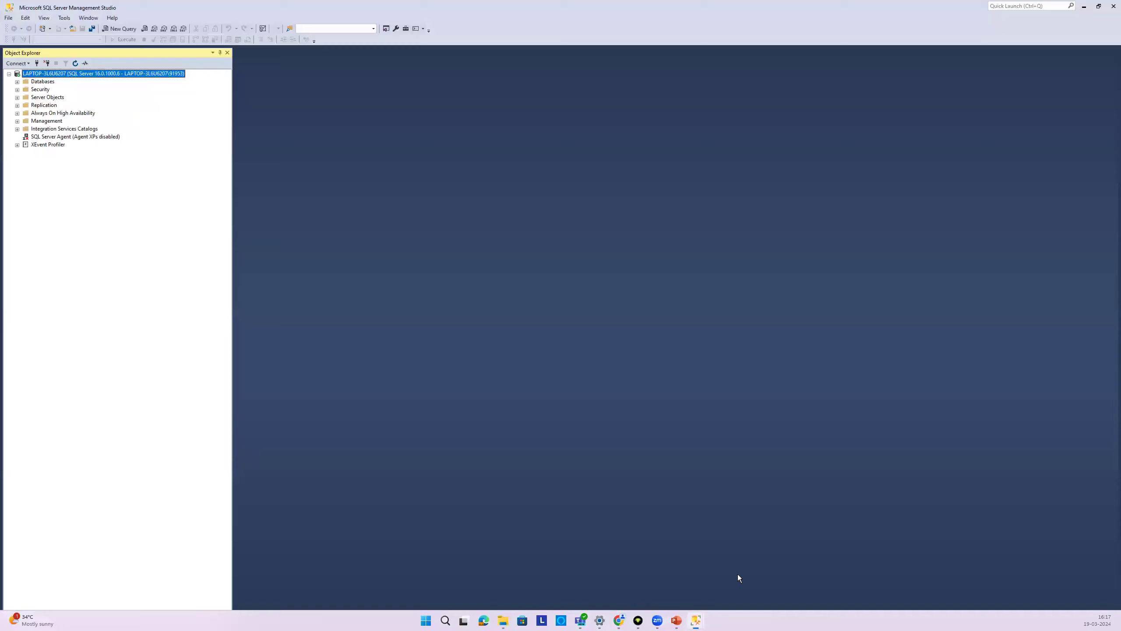
right_click(46, 83)
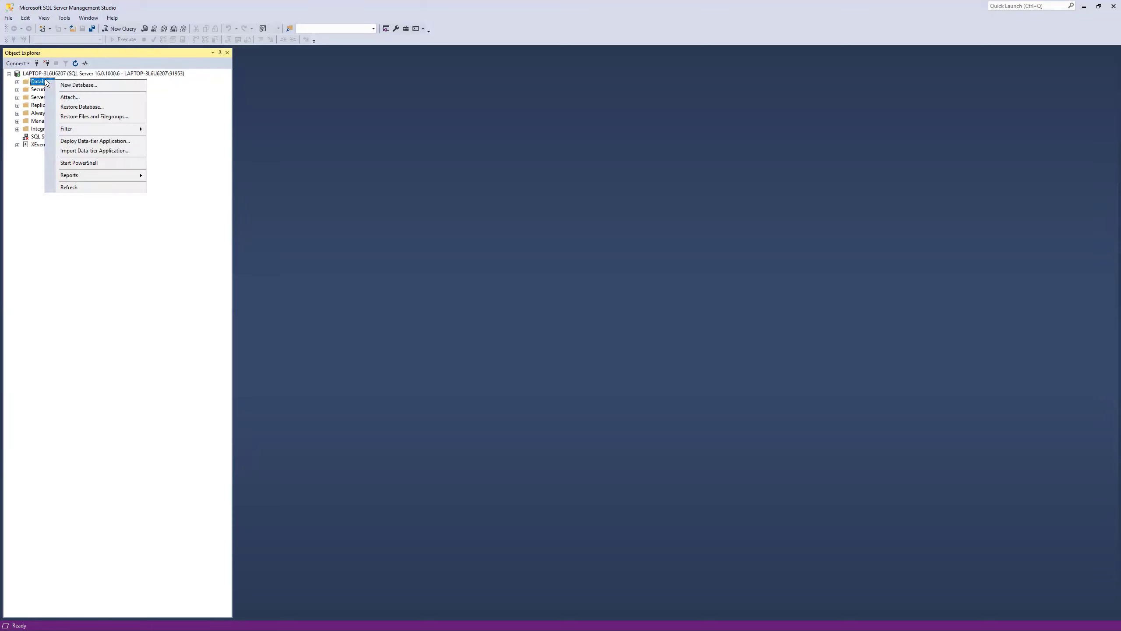
click(118, 107)
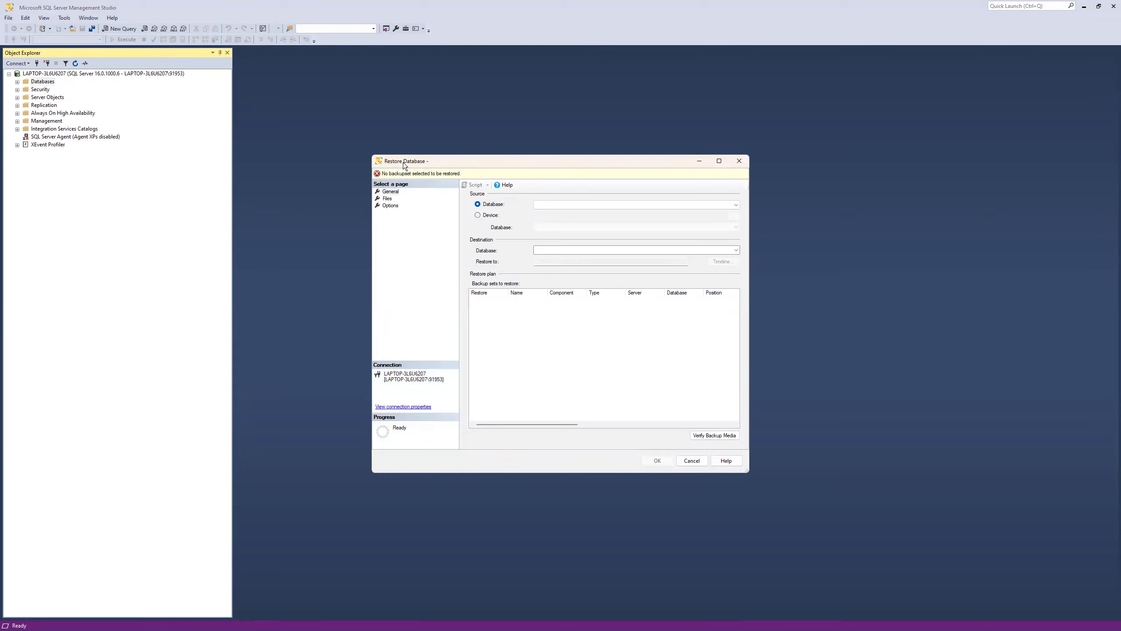
click(478, 215)
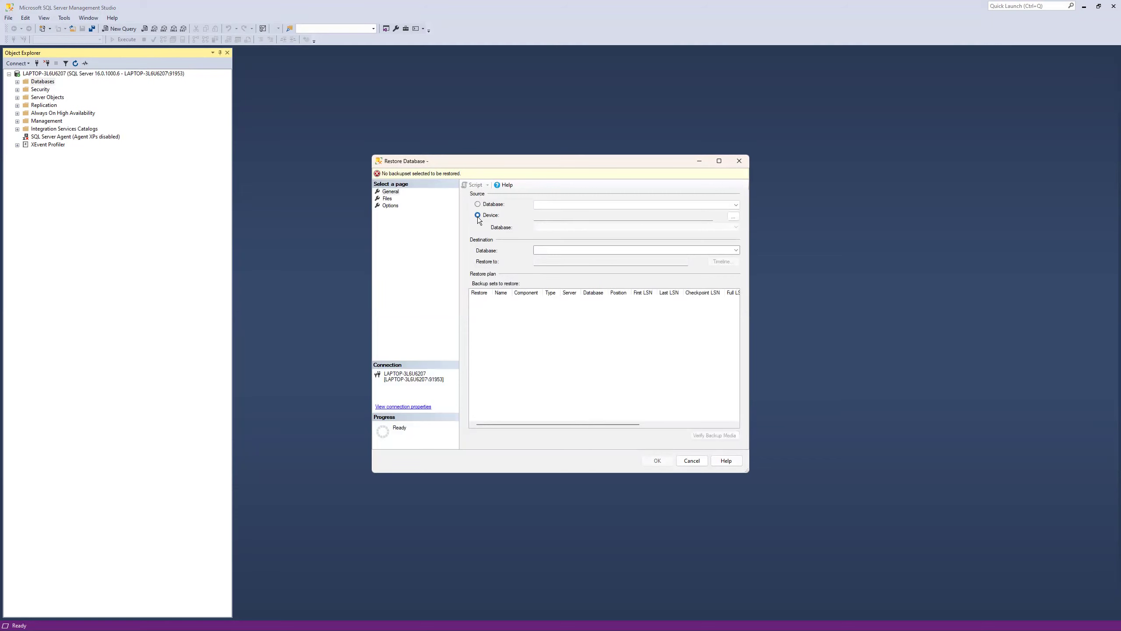
click(733, 217)
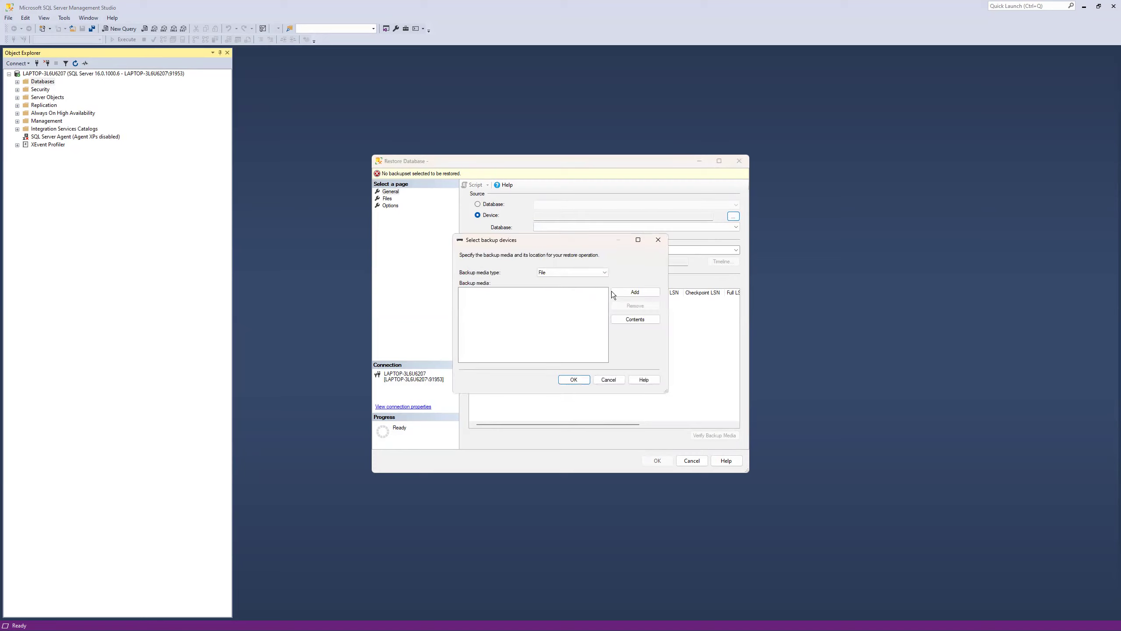
click(634, 293)
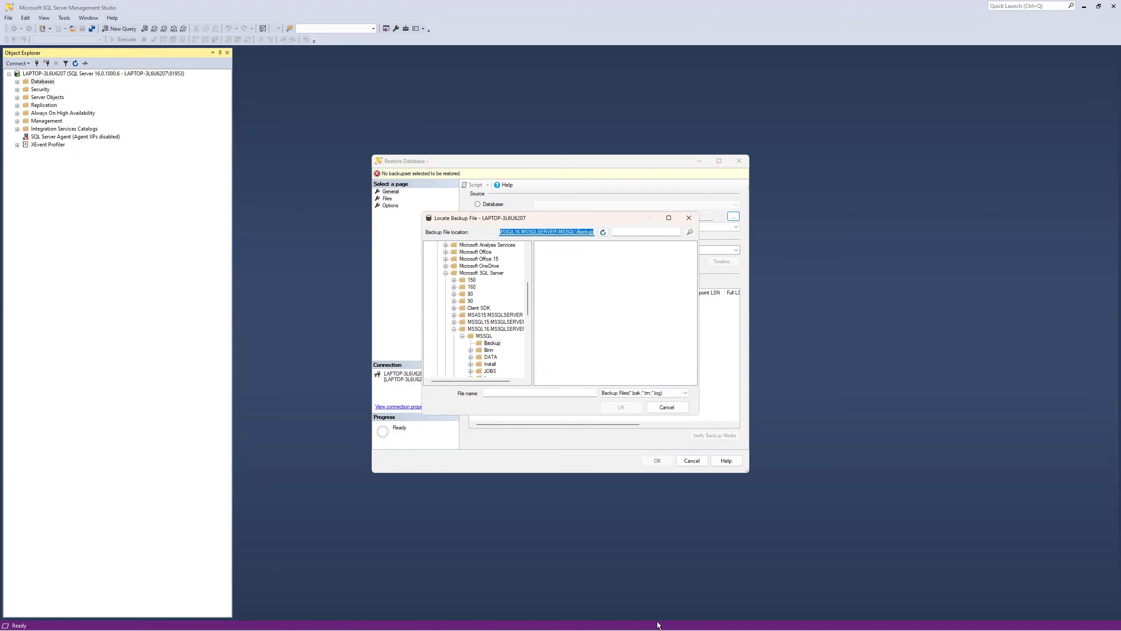
Copy the full backup file location and paste it into Notepad as C:\Program Files\Microsoft SQL Server\MSSQL16.MSSQLSERVER\MSSQL\Backup.
click(510, 230)
key(Left)
key(Left)
key(Left)
key(Left)
key(Left)
key(Left)
key(Left)
key(Left)
key(Left)
key(Left)
key(Left)
key(Left)
key(Left)
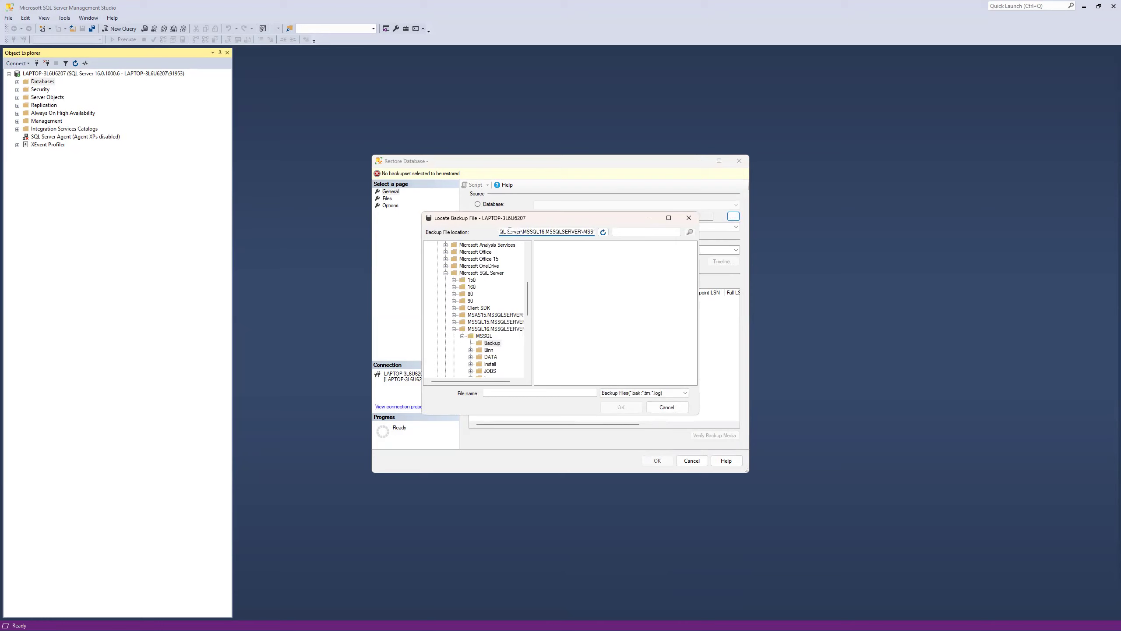
key(ctrl+a)
key(ctrl+c)
key(alt+Tab)
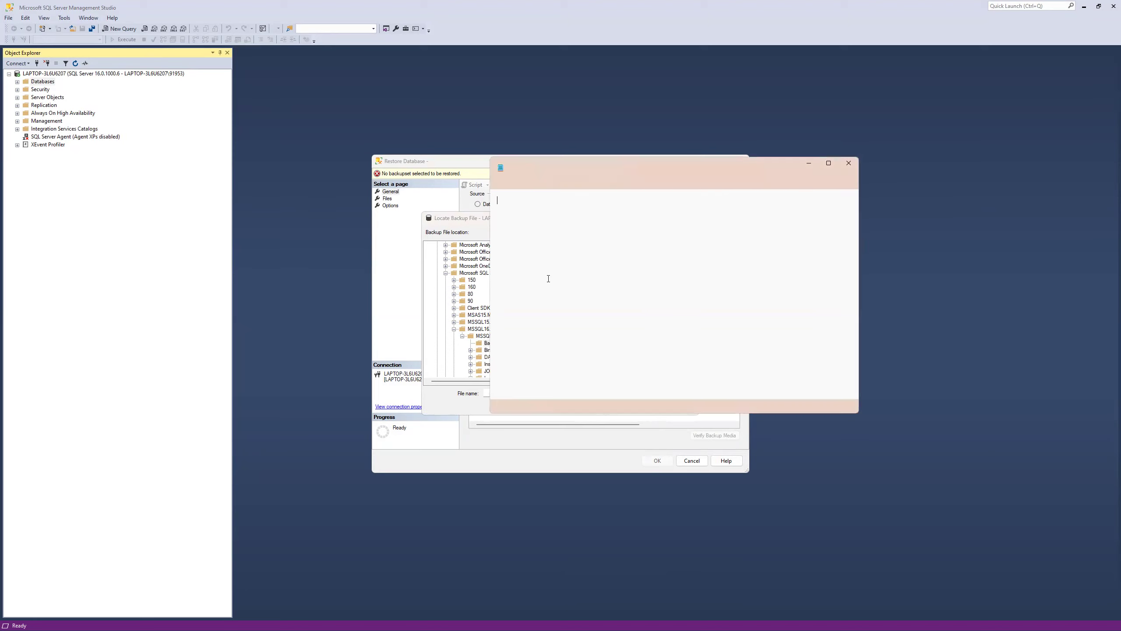
key(ctrl+v)
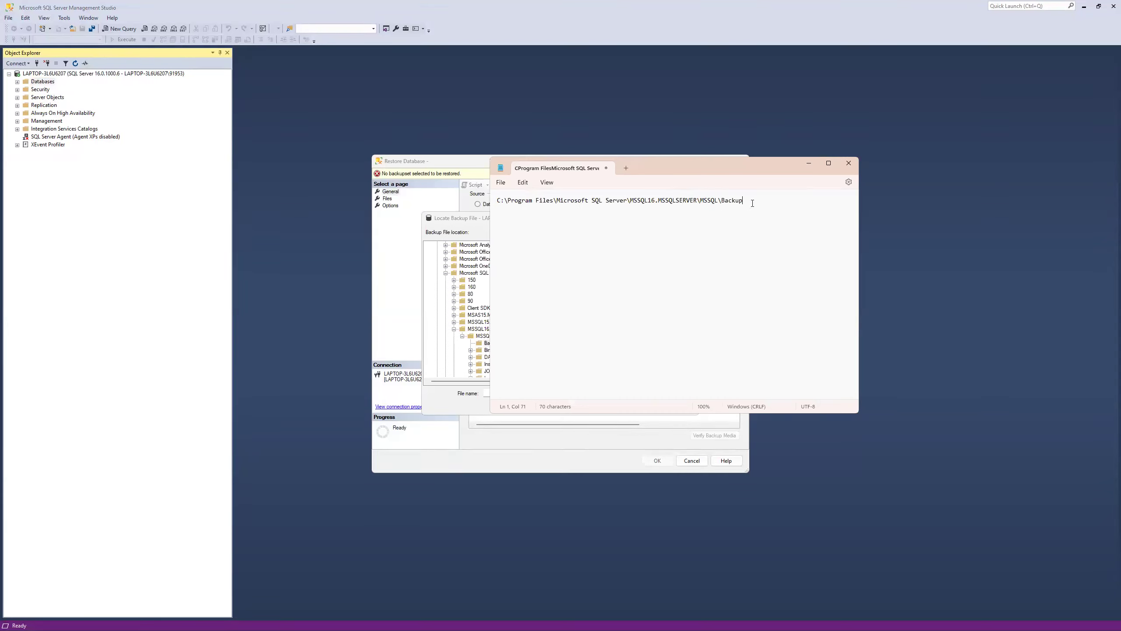
drag(752, 203, 497, 201)
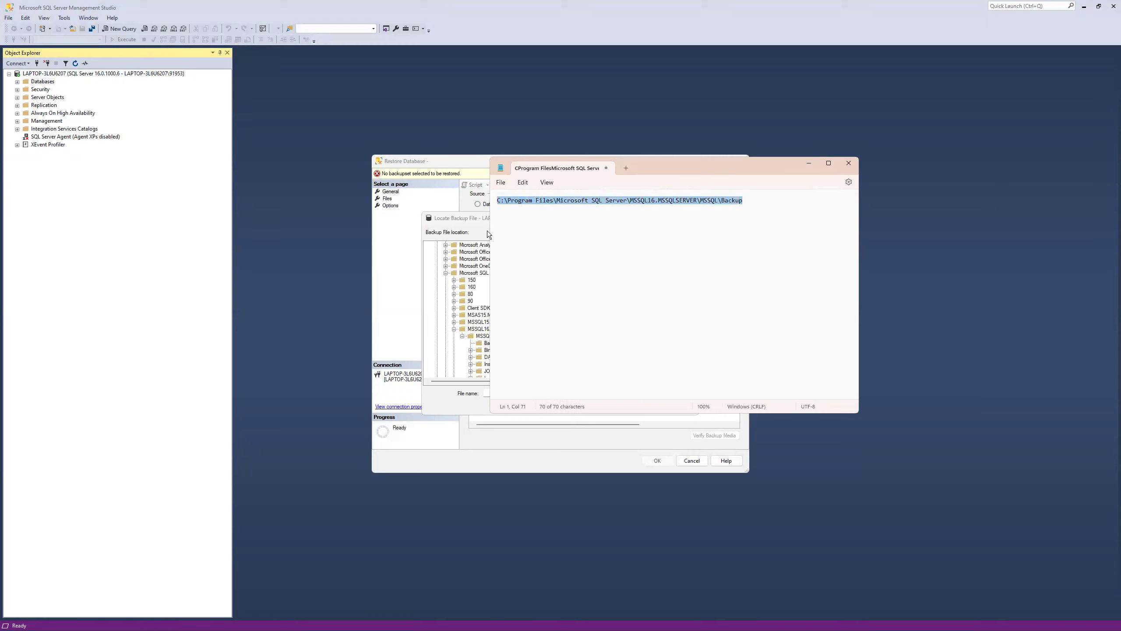
Copy AdventureWorks2022.bak and AdventureWorksLT2022.bak from the SSMS Installation folder in File Explorer.
click(493, 625)
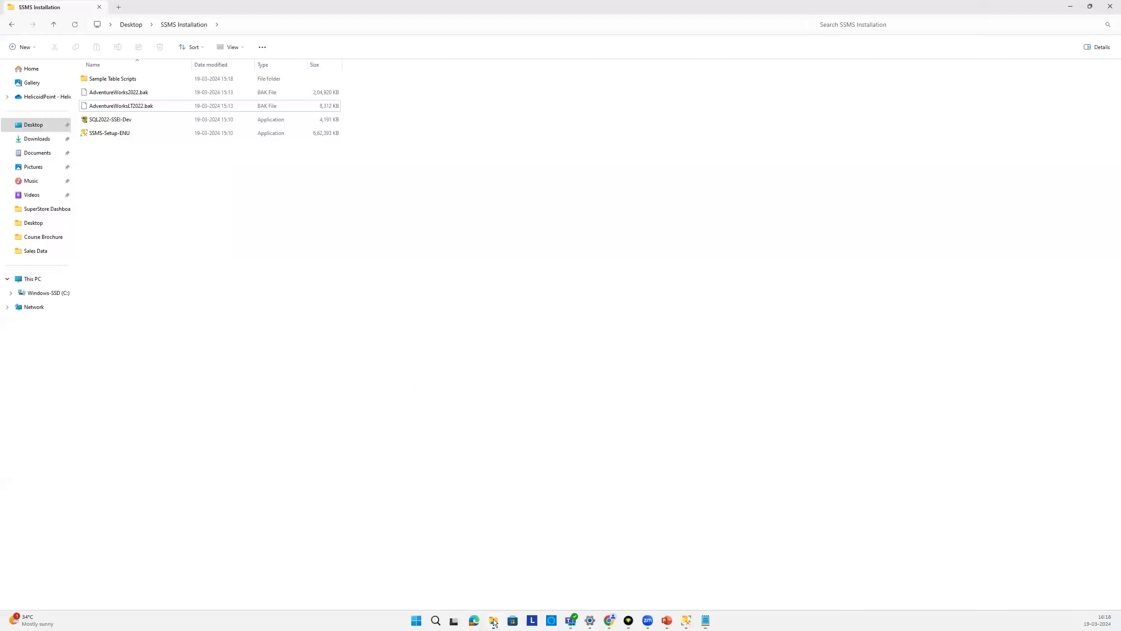
drag(357, 93, 331, 114)
key(ctrl+c)
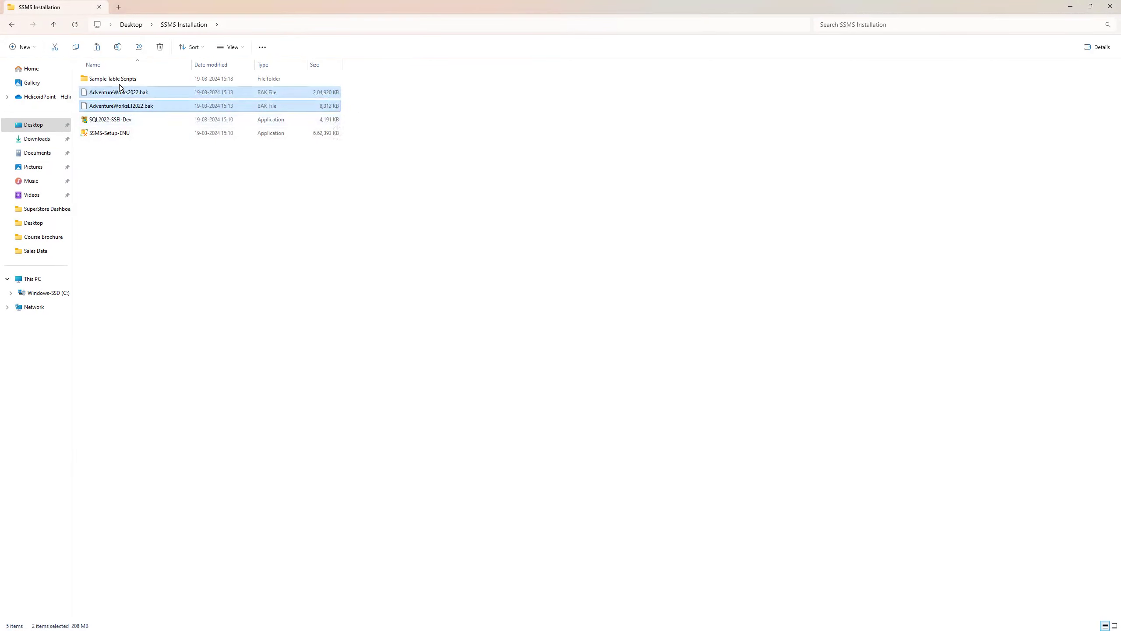
Open the MSSQL Backup folder with Windows Run using the path from Notepad, grant permanent folder access, and maximize the window.
mouse_move(750, 629)
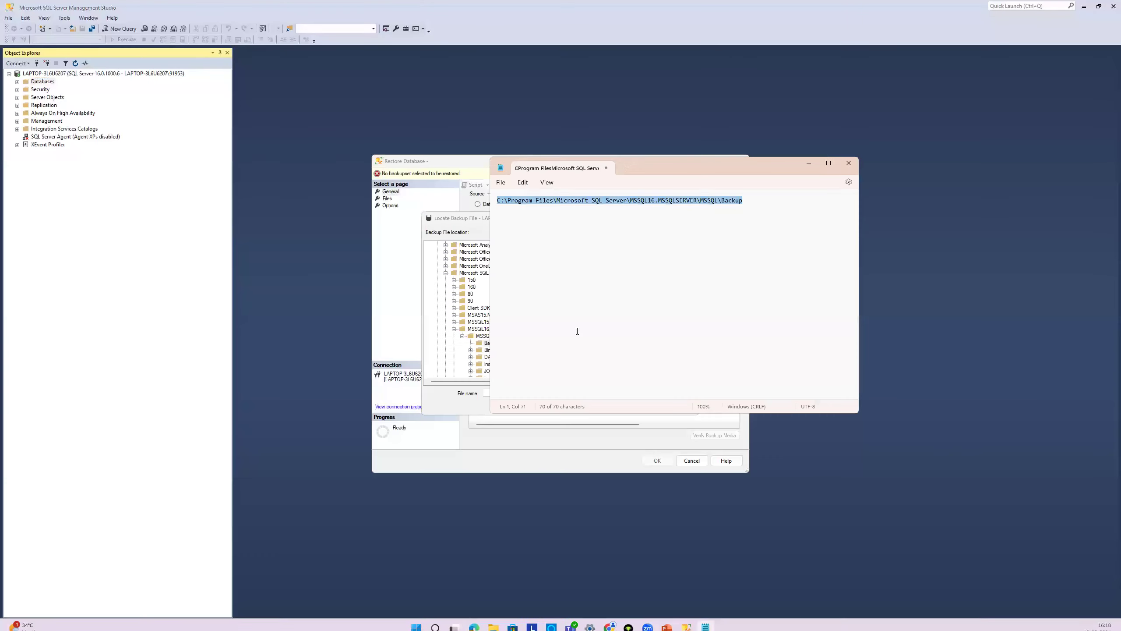
click(721, 201)
drag(751, 199, 494, 176)
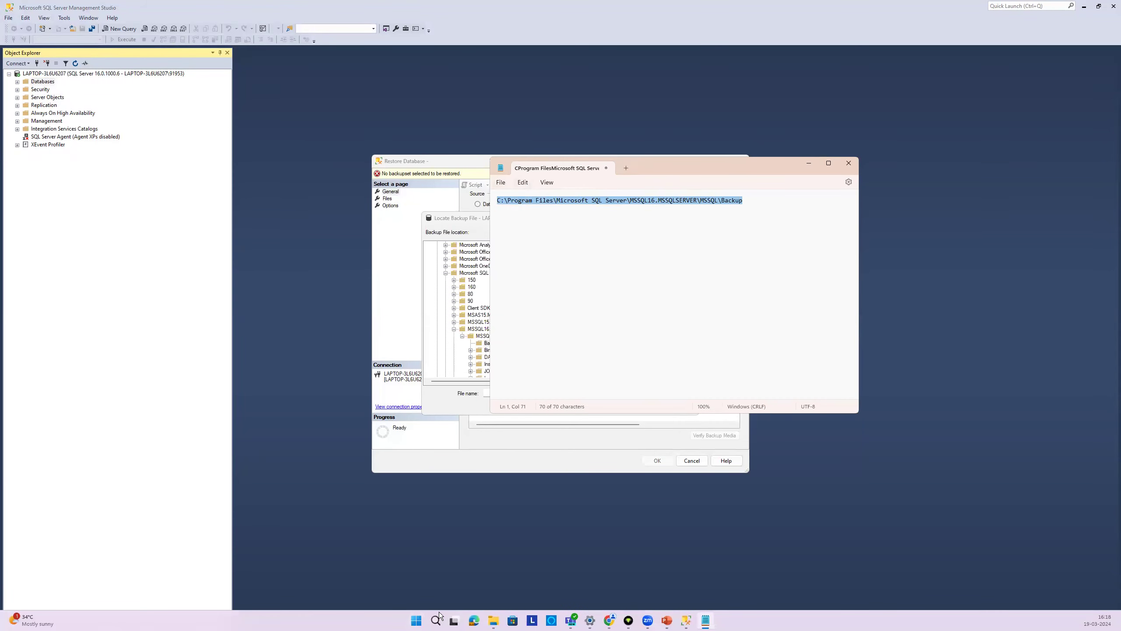
click(439, 613)
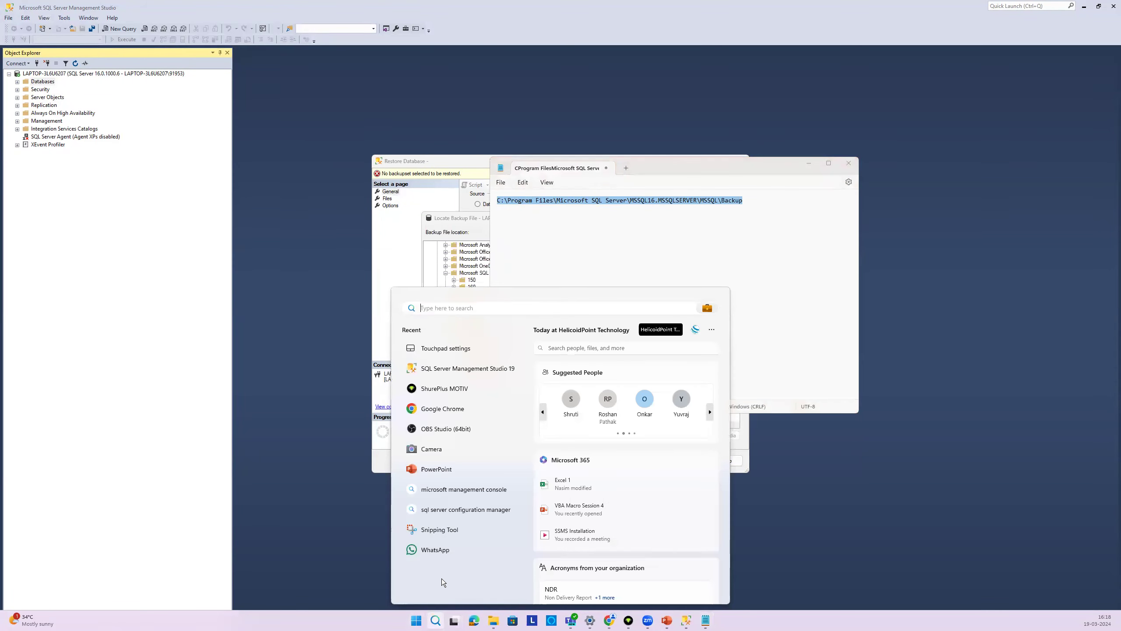
key(Escape)
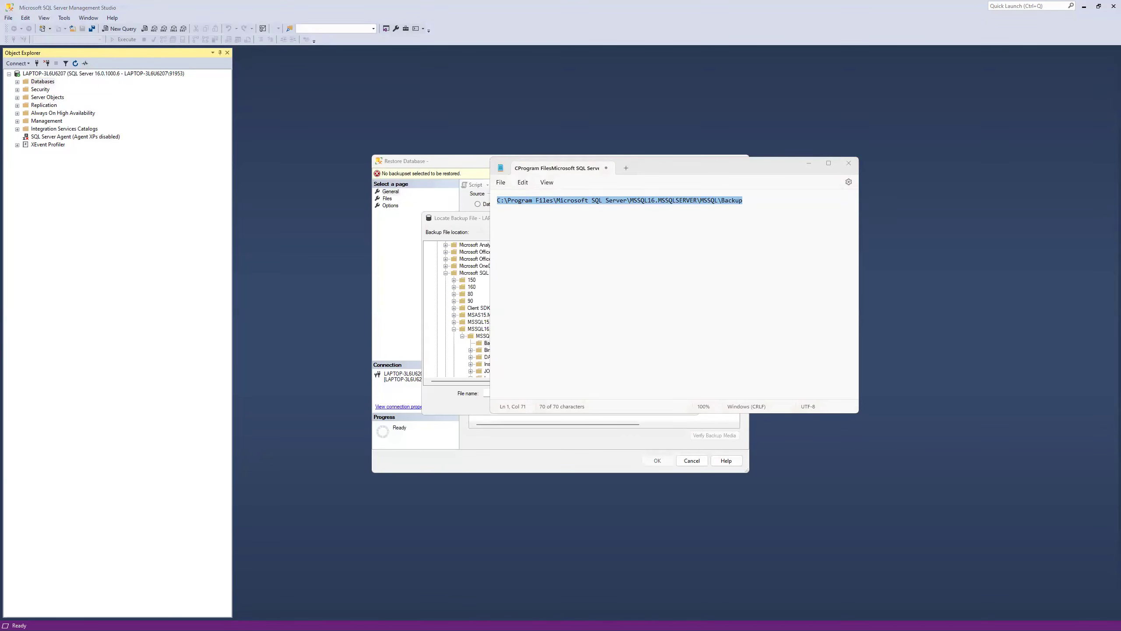
key(super+r)
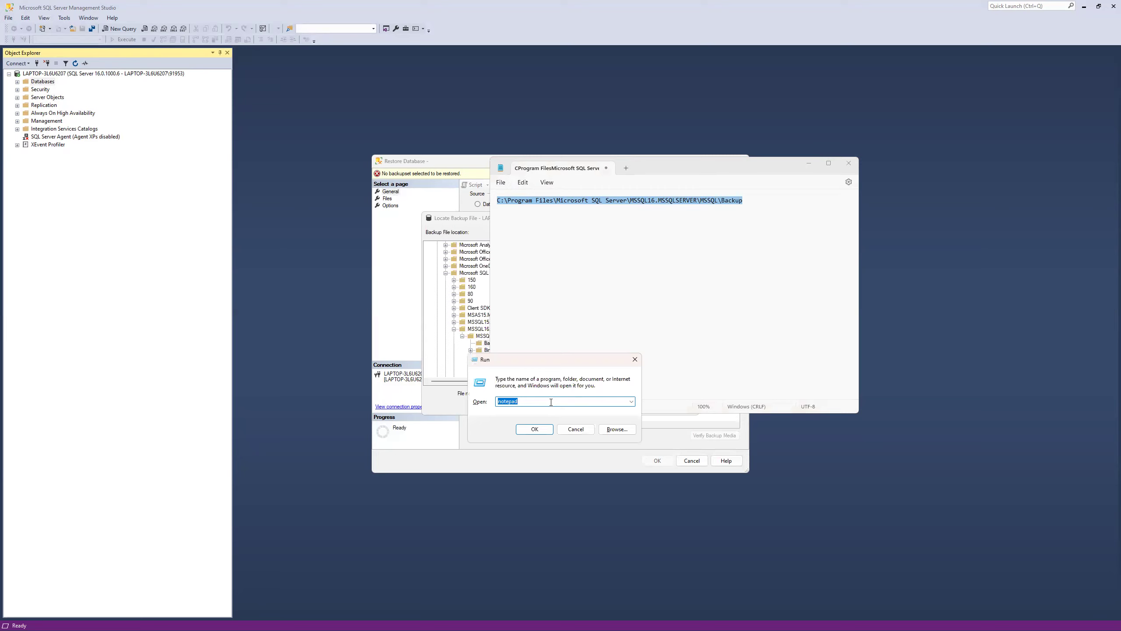
key(ctrl+v)
key(Return)
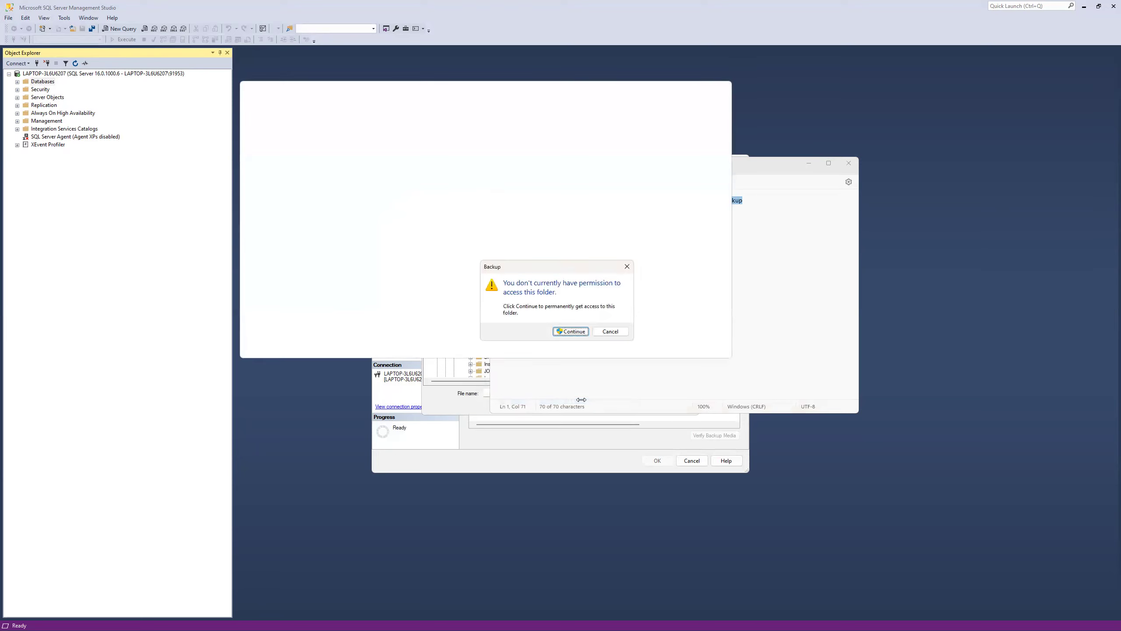
click(571, 331)
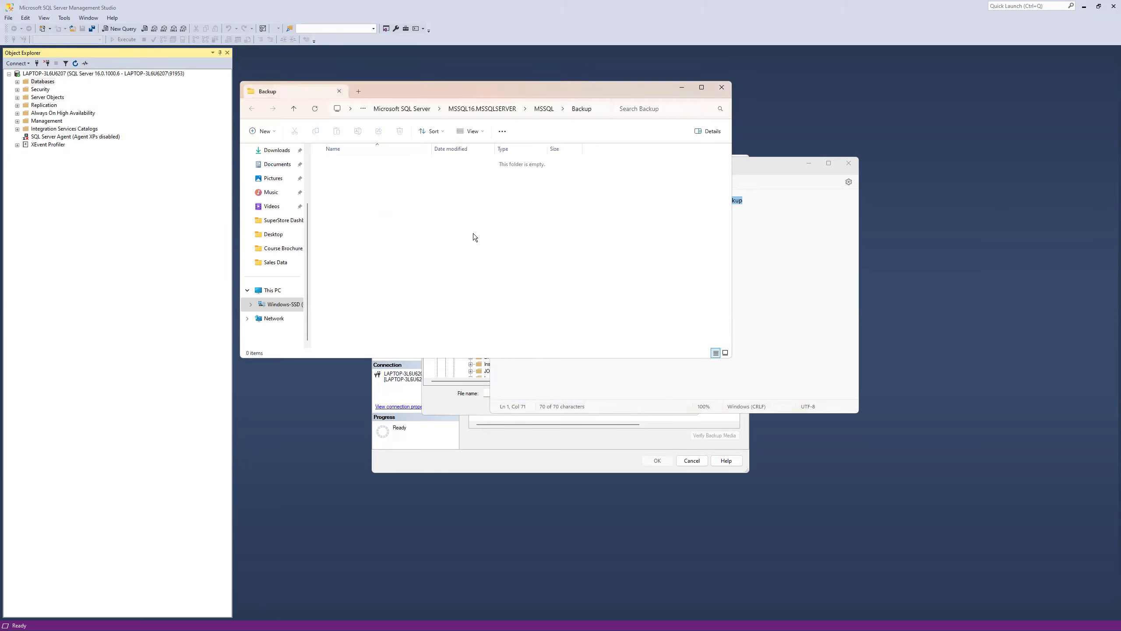
click(702, 87)
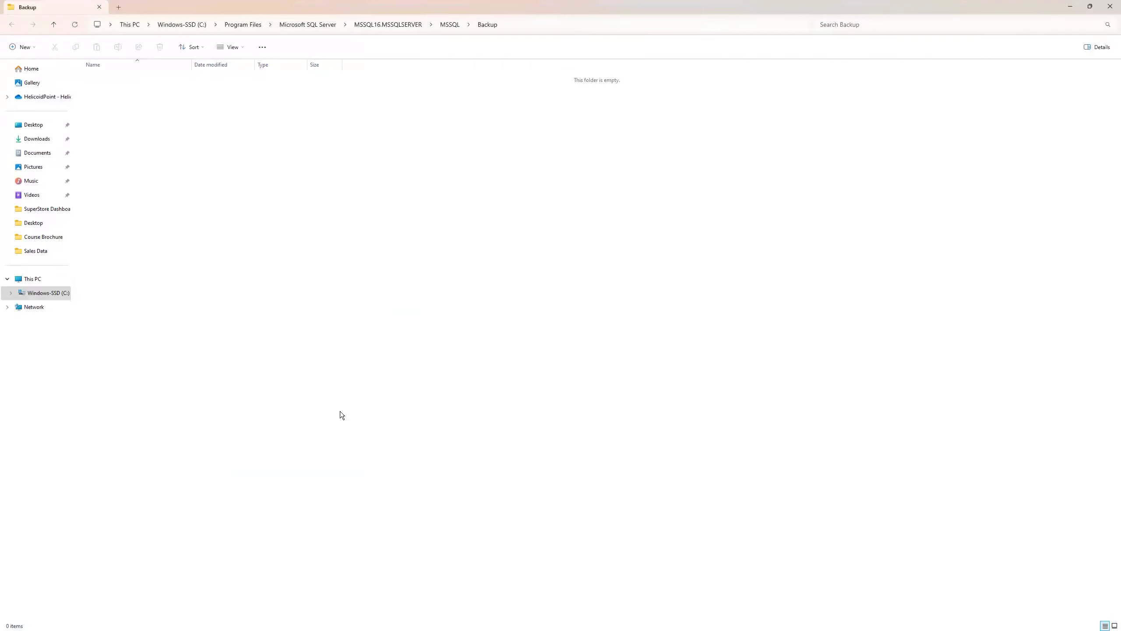
In File Explorer, browse from This PC to Windows-SSD (C:) and open Program Files, following the backup path in Notepad.
click(43, 279)
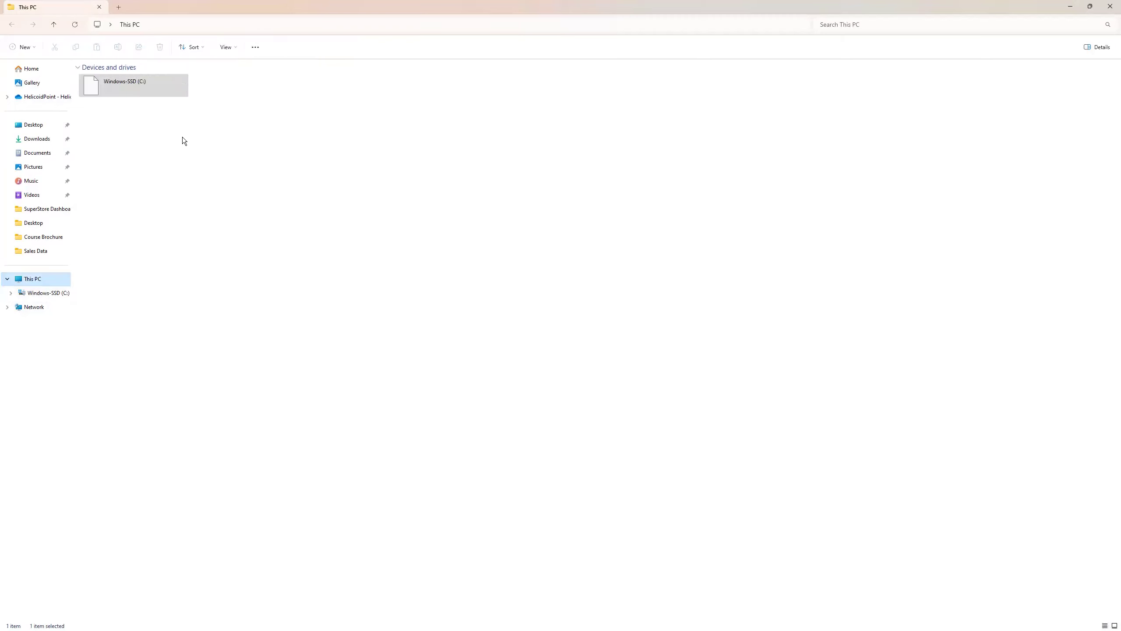
double_click(142, 85)
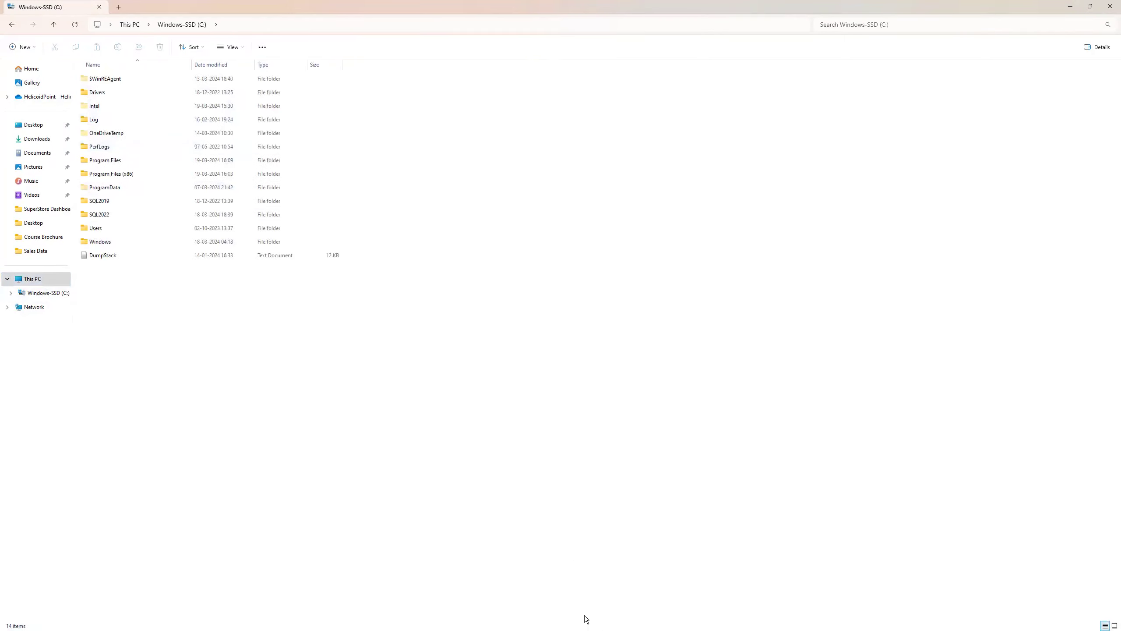
click(706, 621)
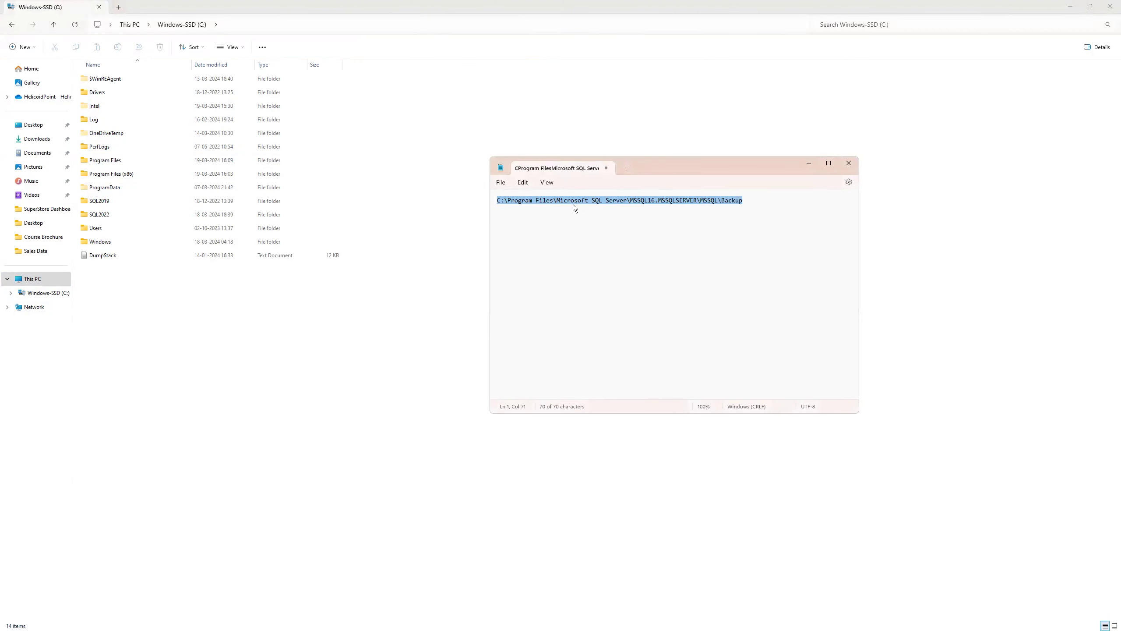
click(248, 311)
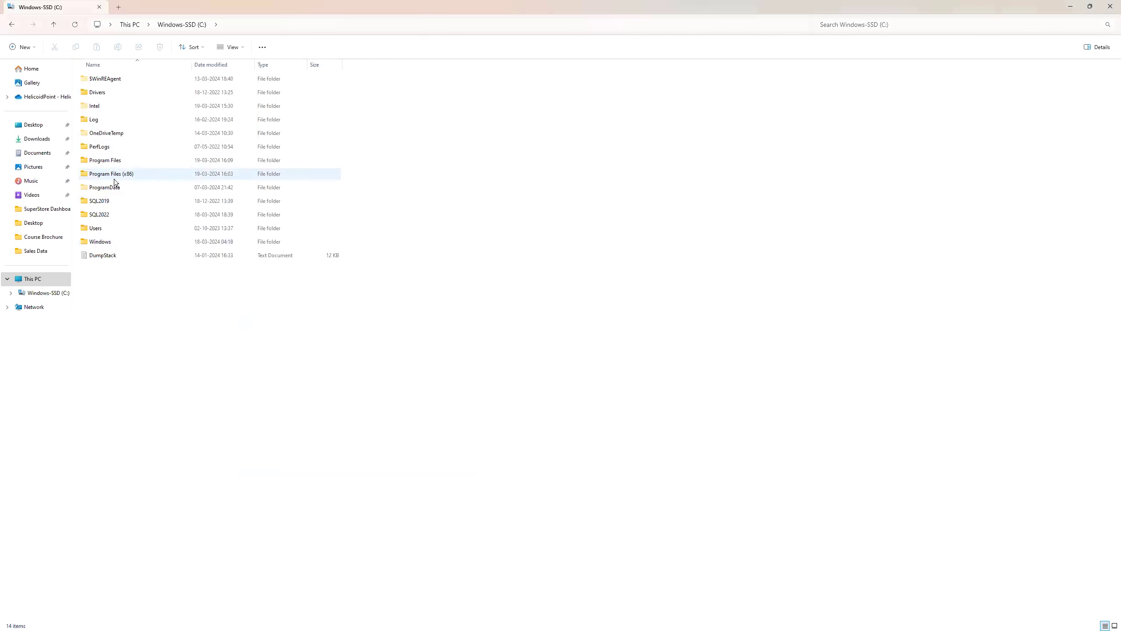
click(115, 157)
double_click(116, 157)
Following the Notepad path, open Microsoft SQL Server, MSSQL16.MSSQLSERVER, MSSQL and its Backup folder.
key(alt+Tab)
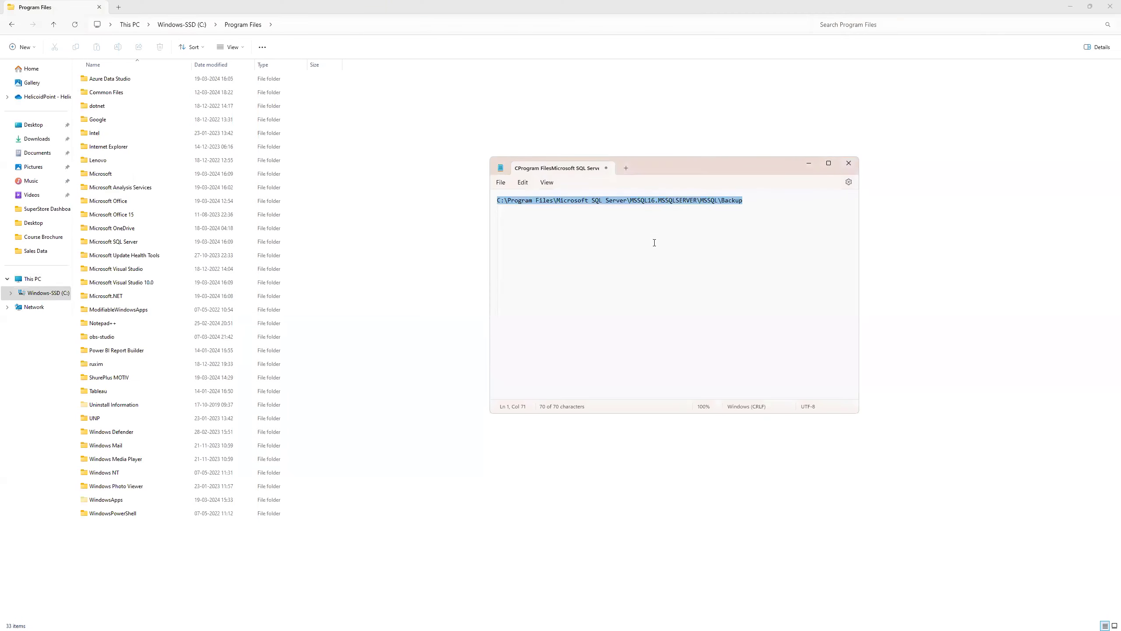
click(591, 212)
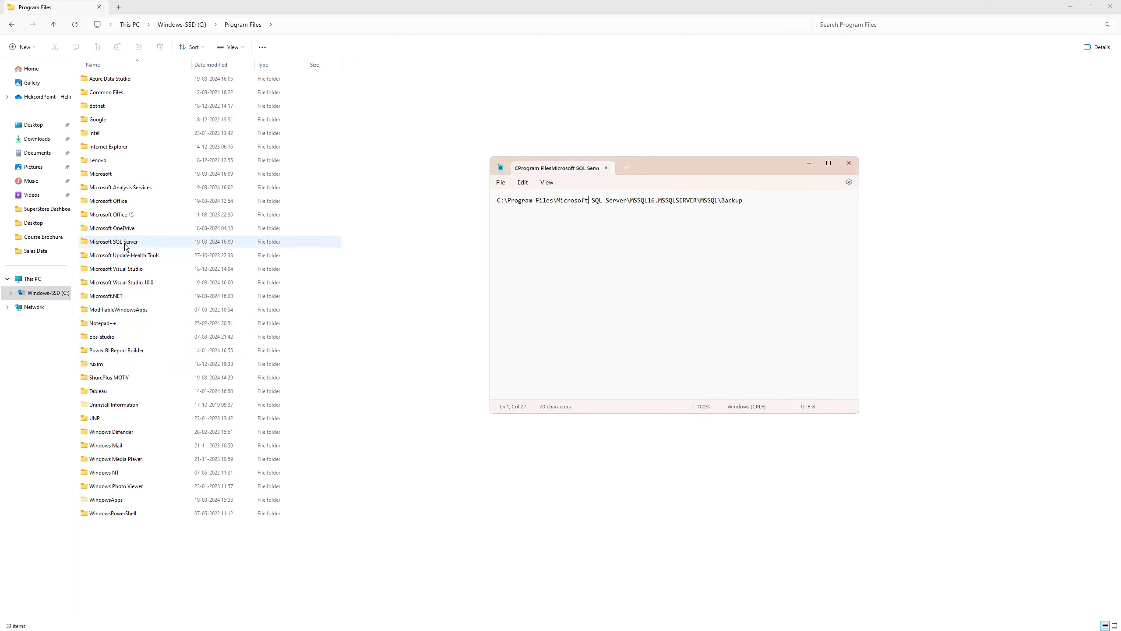
double_click(126, 243)
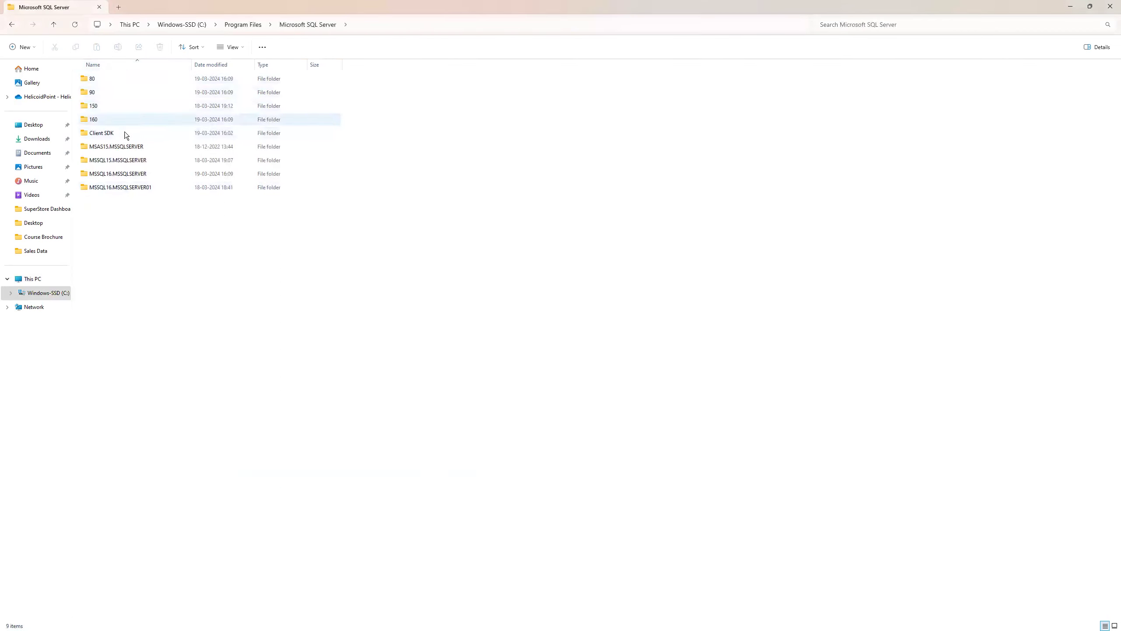
key(alt+Tab)
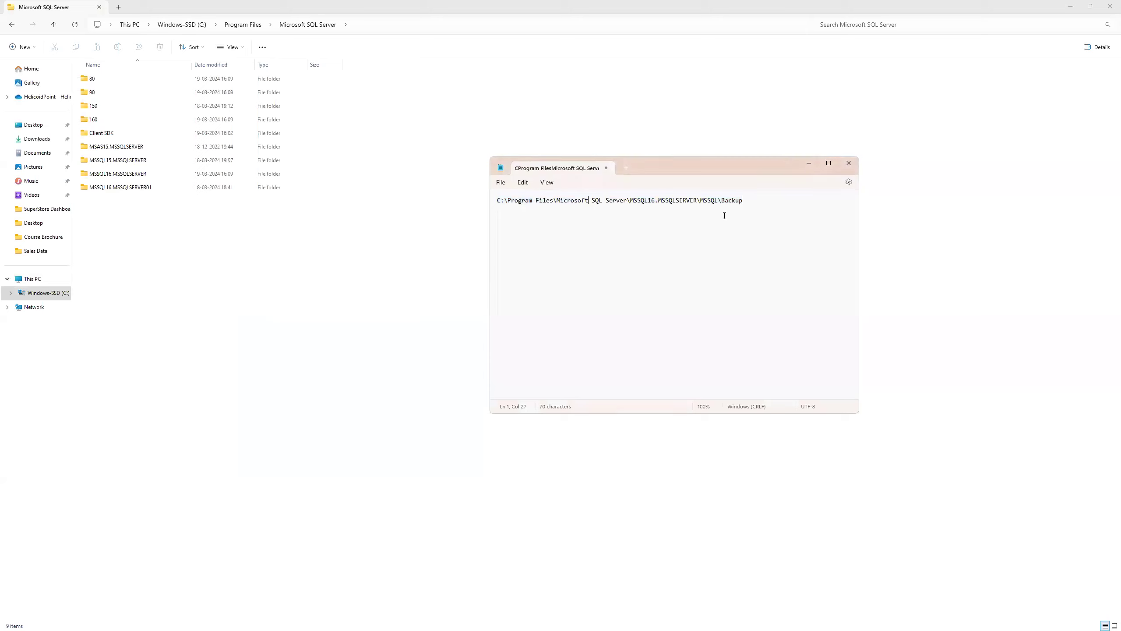
click(375, 213)
double_click(130, 173)
double_click(104, 79)
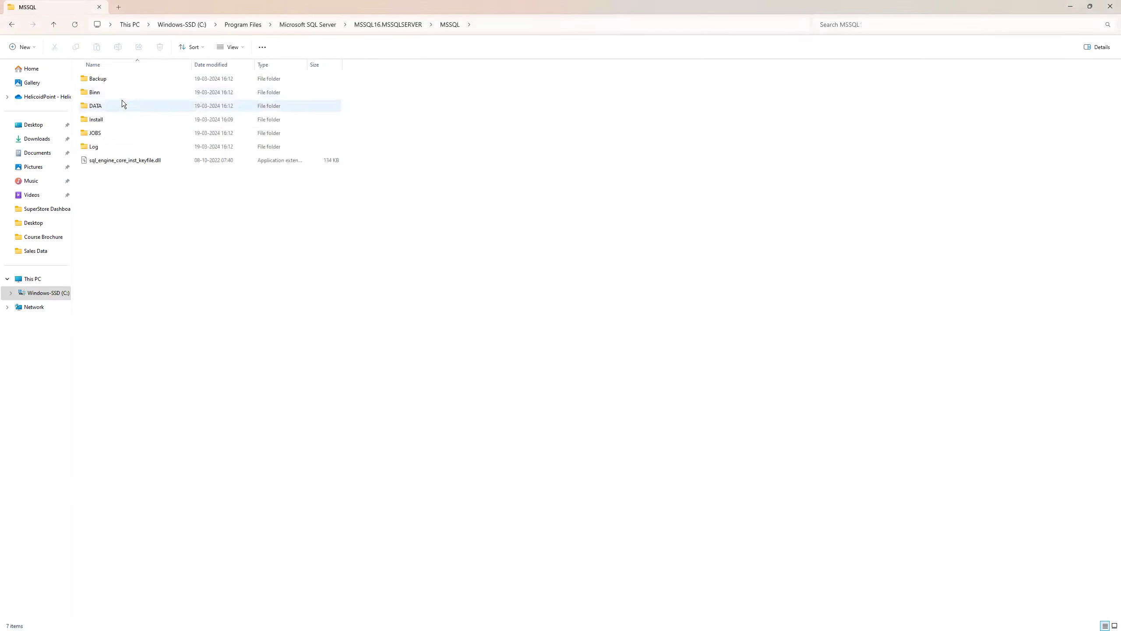
key(alt+Tab)
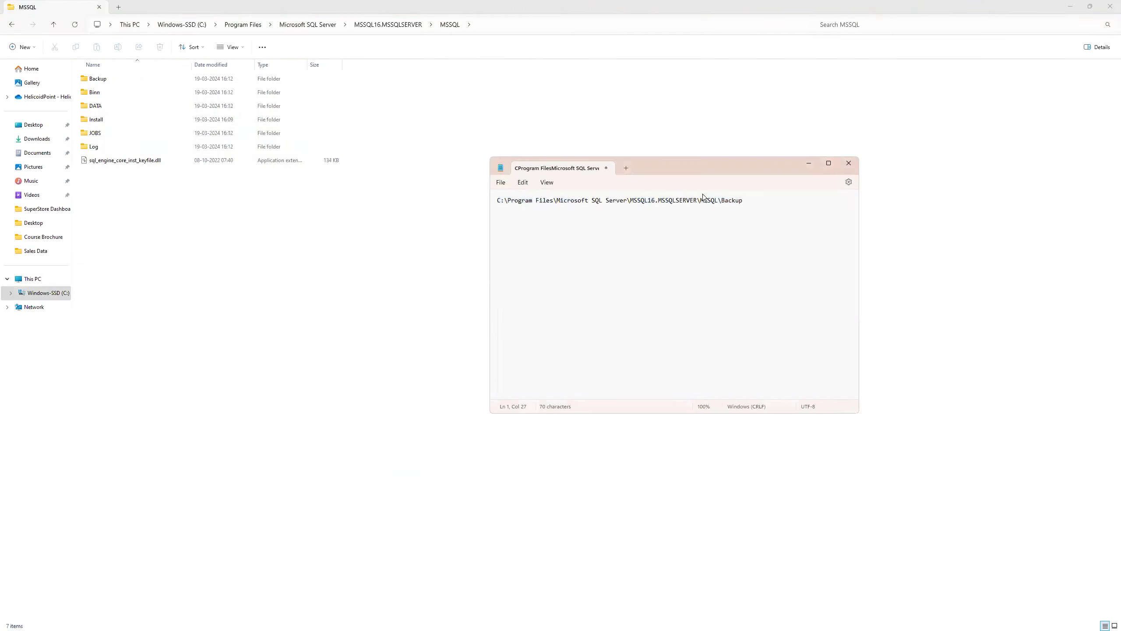
double_click(107, 79)
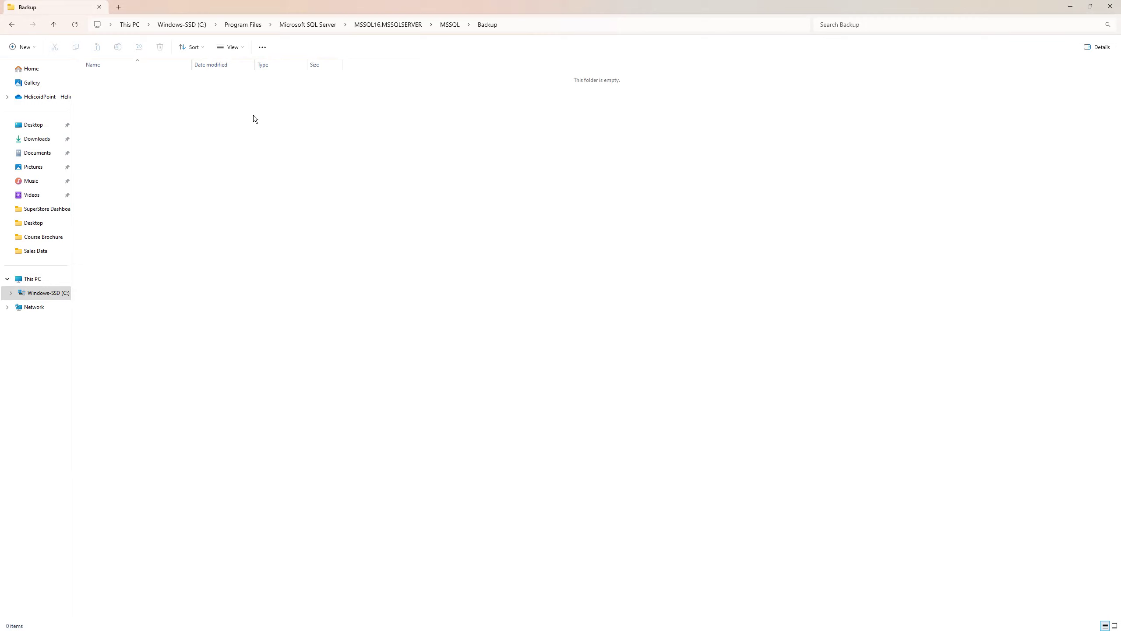
Copy AdventureWorks2022.bak and AdventureWorksLT2022.bak from the SSMS Installation folder into the MSSQL Backup folder.
mouse_move(482, 627)
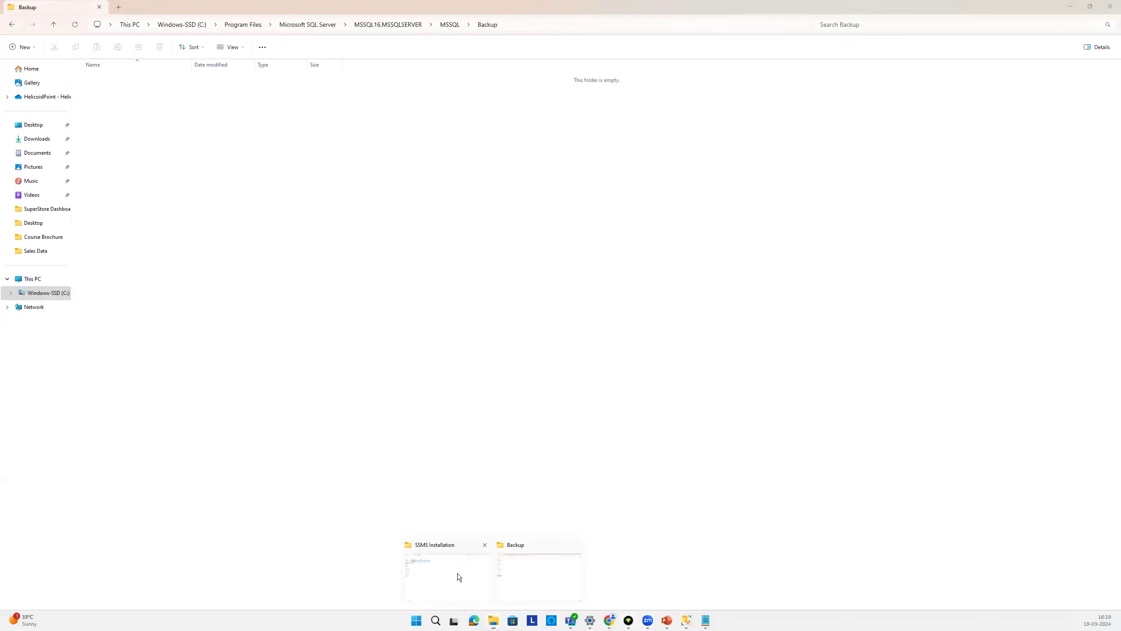
click(458, 573)
key(ctrl+c)
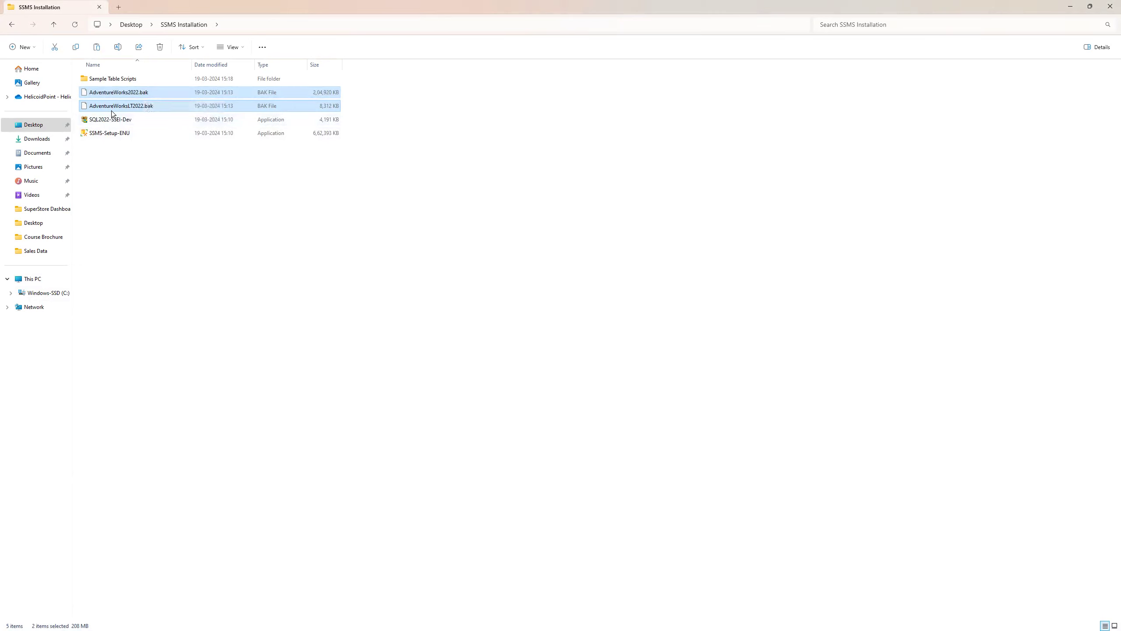
mouse_move(733, 623)
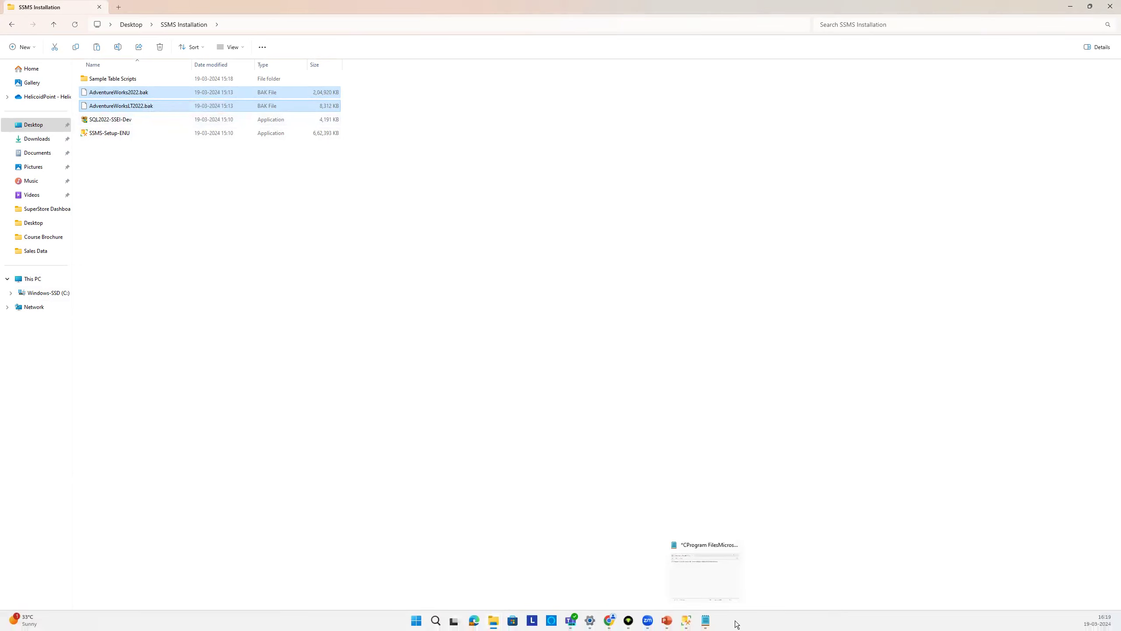
mouse_move(498, 624)
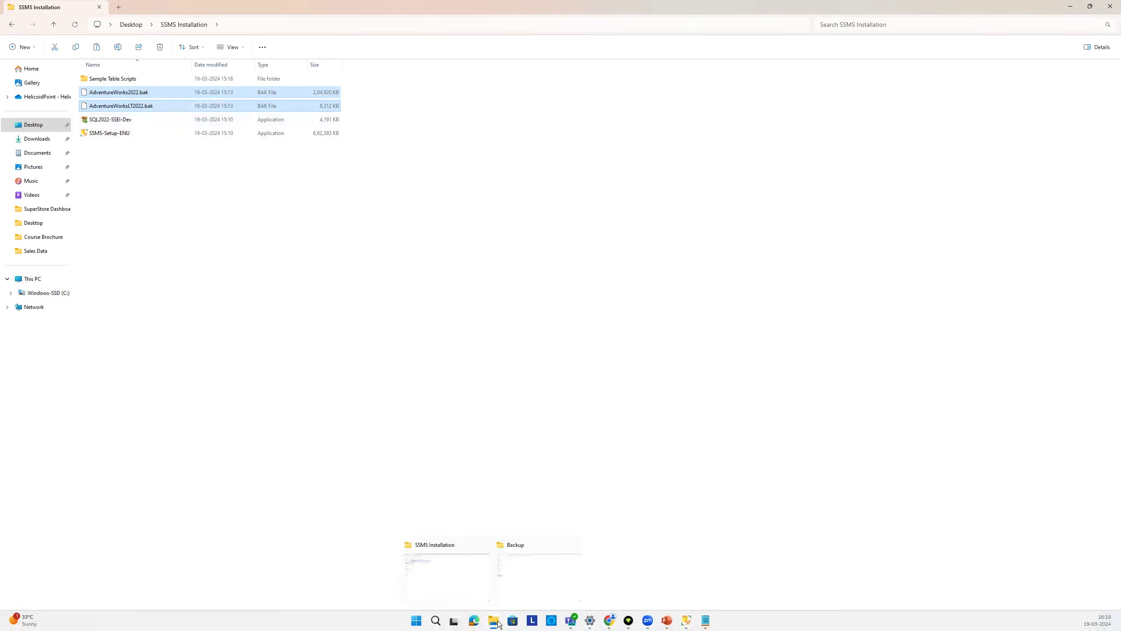
click(529, 577)
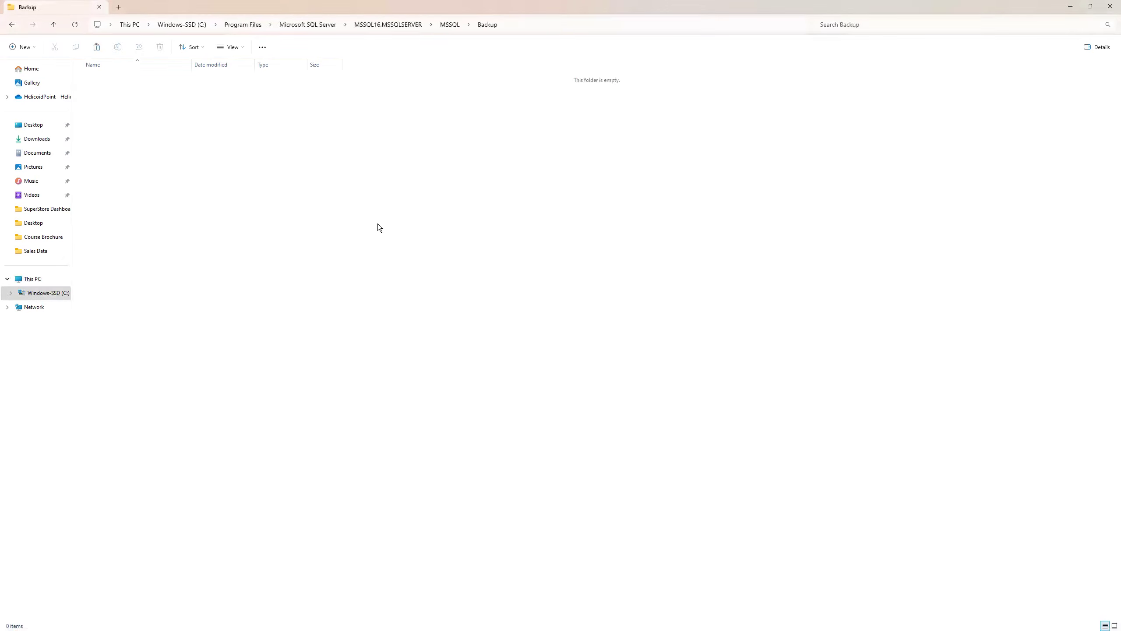
key(ctrl+v)
click(130, 135)
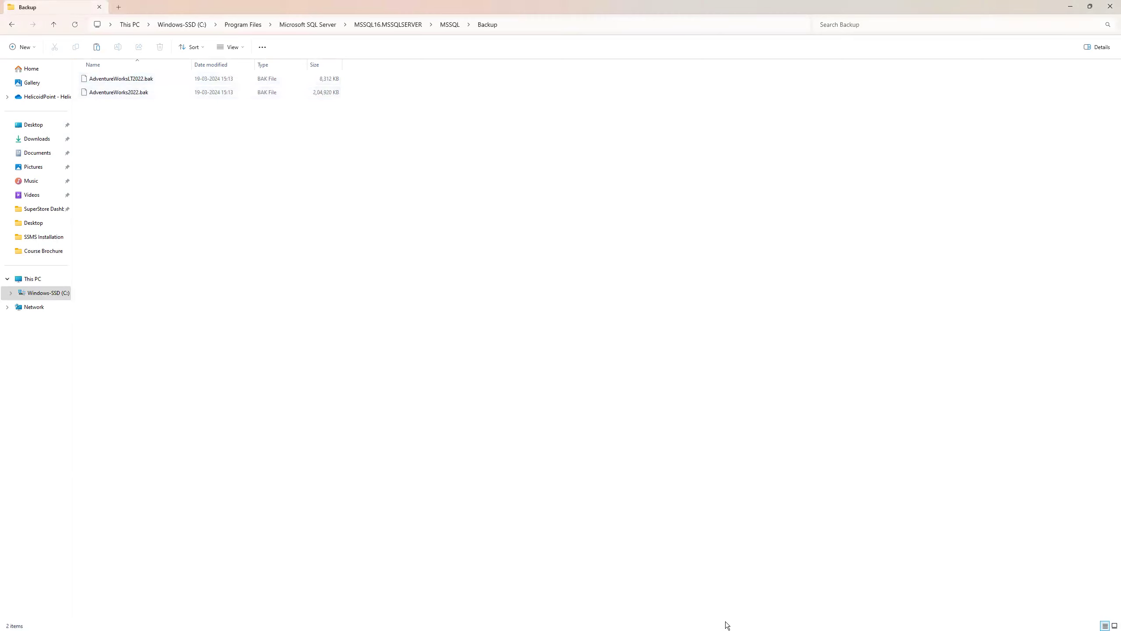
Return to the Locate Backup File dialog in SSMS, refresh the file list, and add AdventureWorks2022.bak as the restore device.
mouse_move(720, 619)
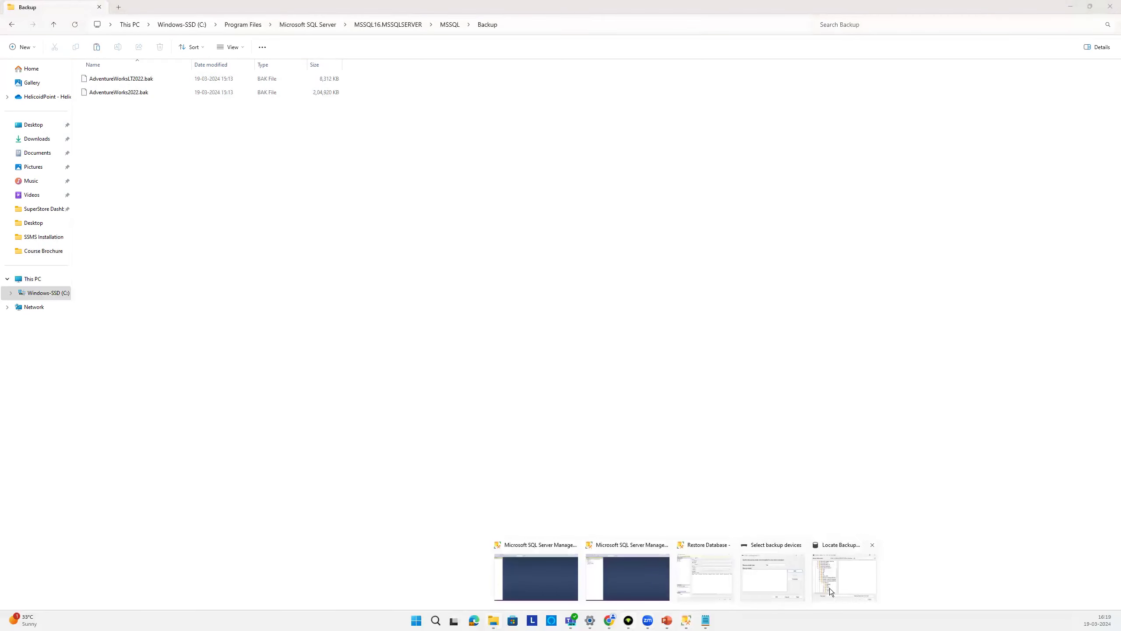
click(845, 586)
click(603, 231)
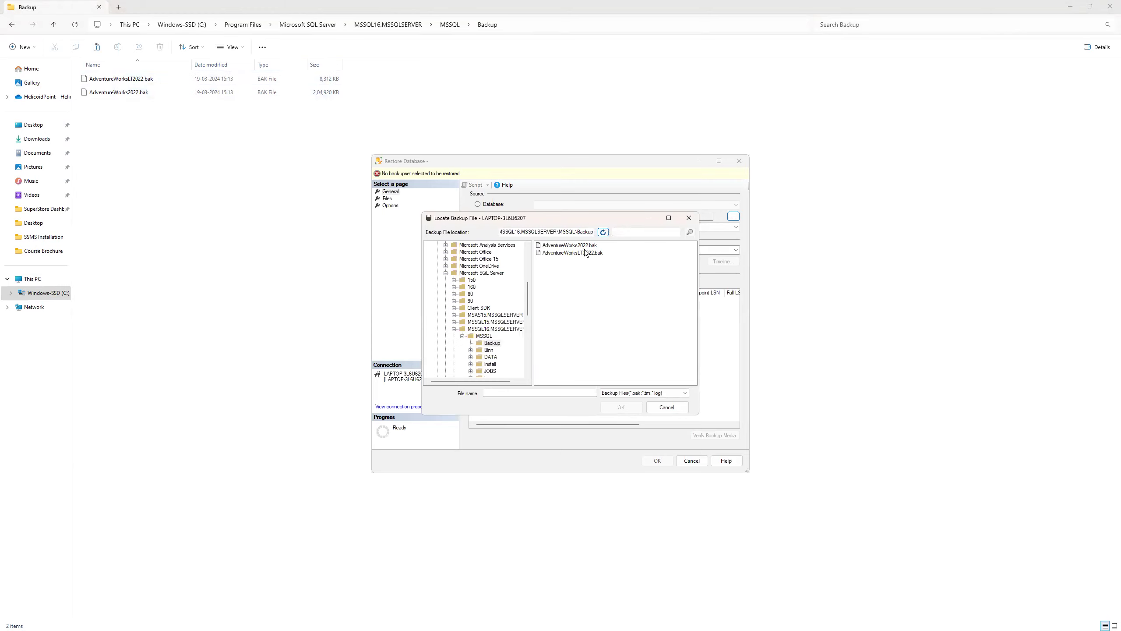
click(581, 246)
click(623, 408)
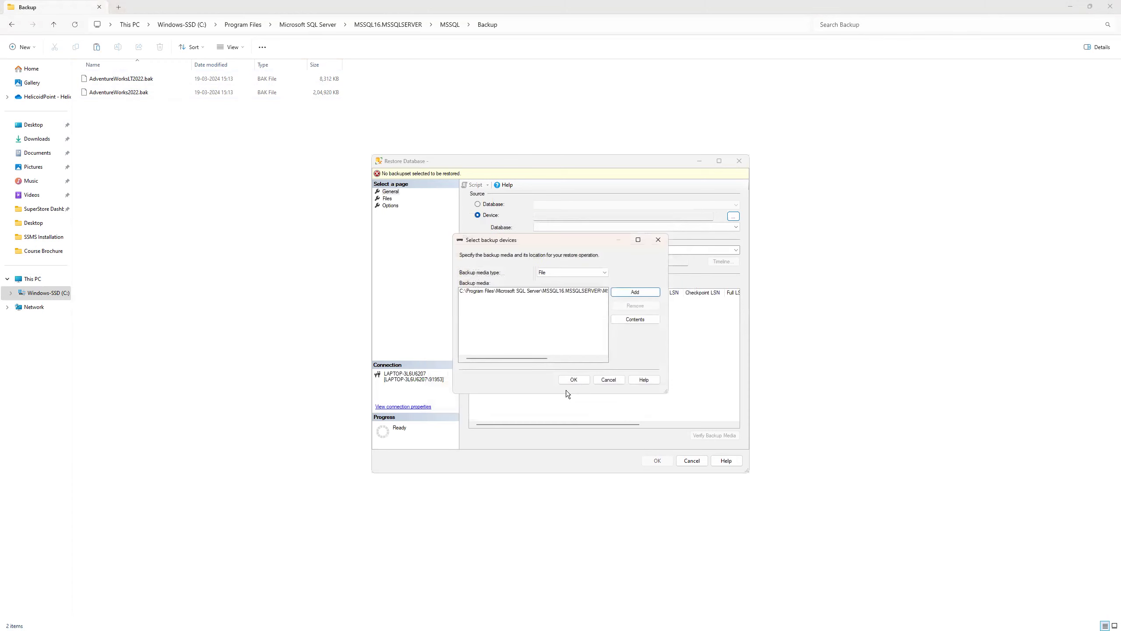
click(573, 381)
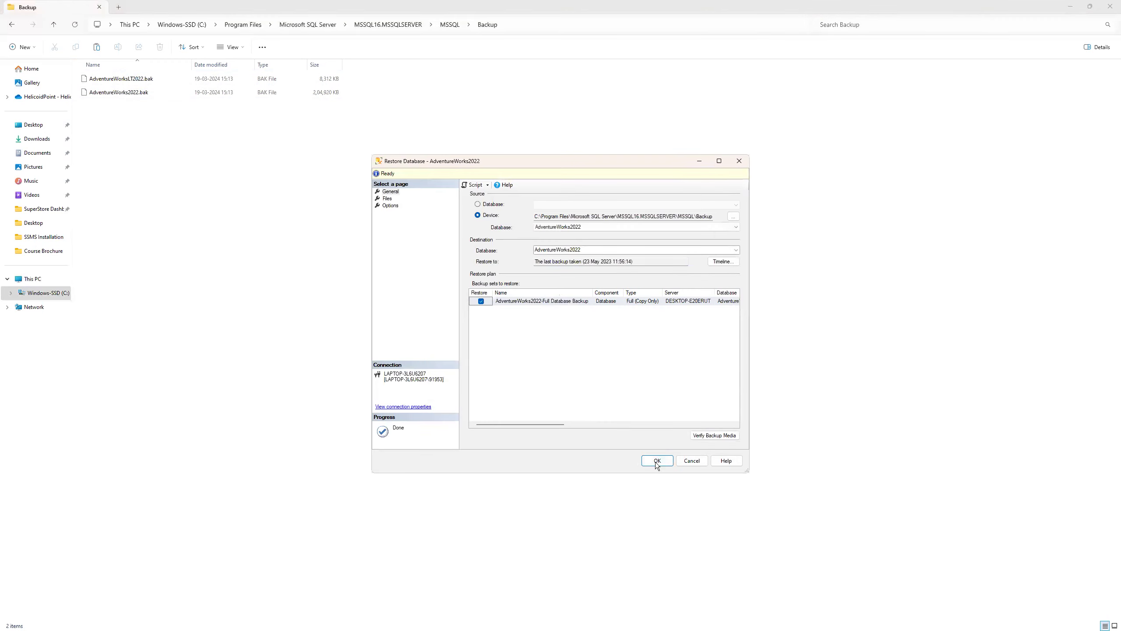
Restore the AdventureWorks2022 database and expand the server's Databases folder in Object Explorer.
click(656, 461)
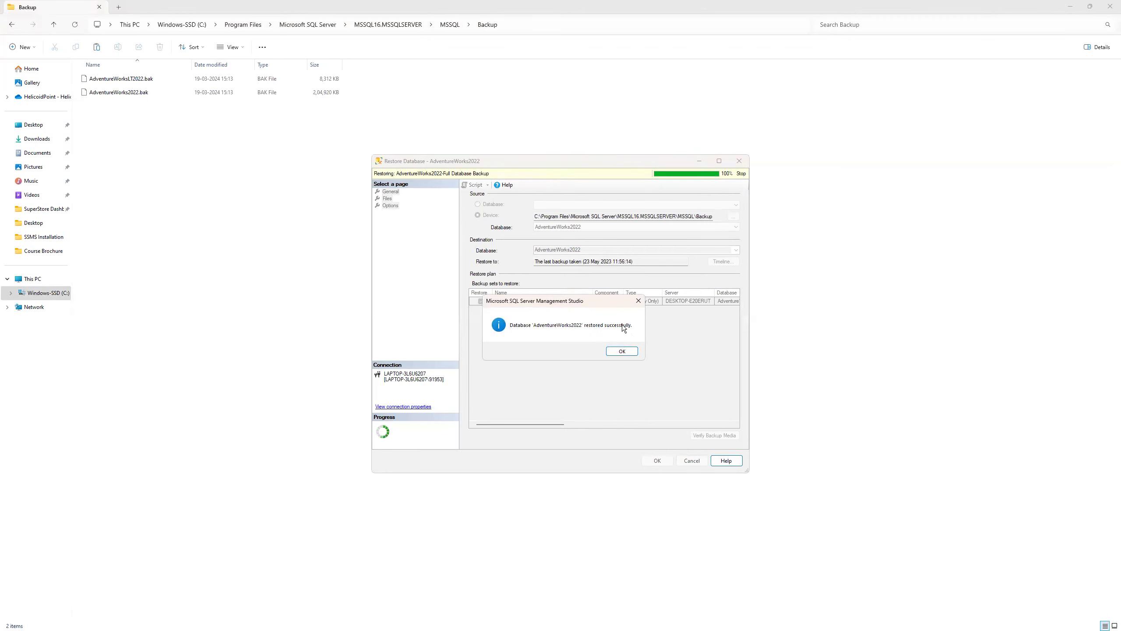
click(622, 351)
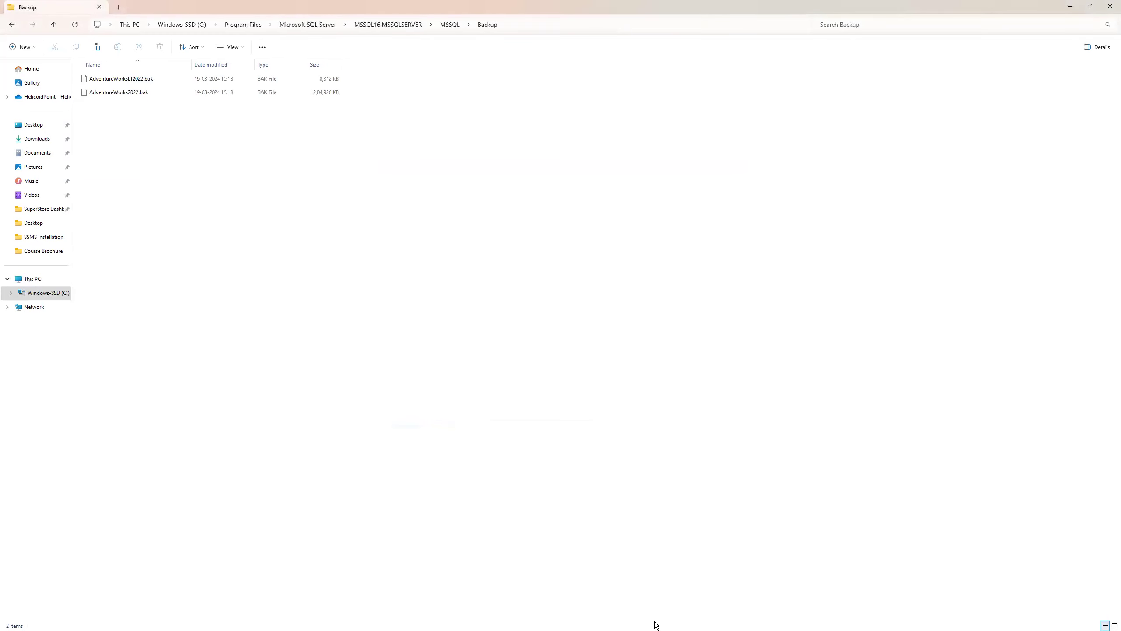
click(686, 622)
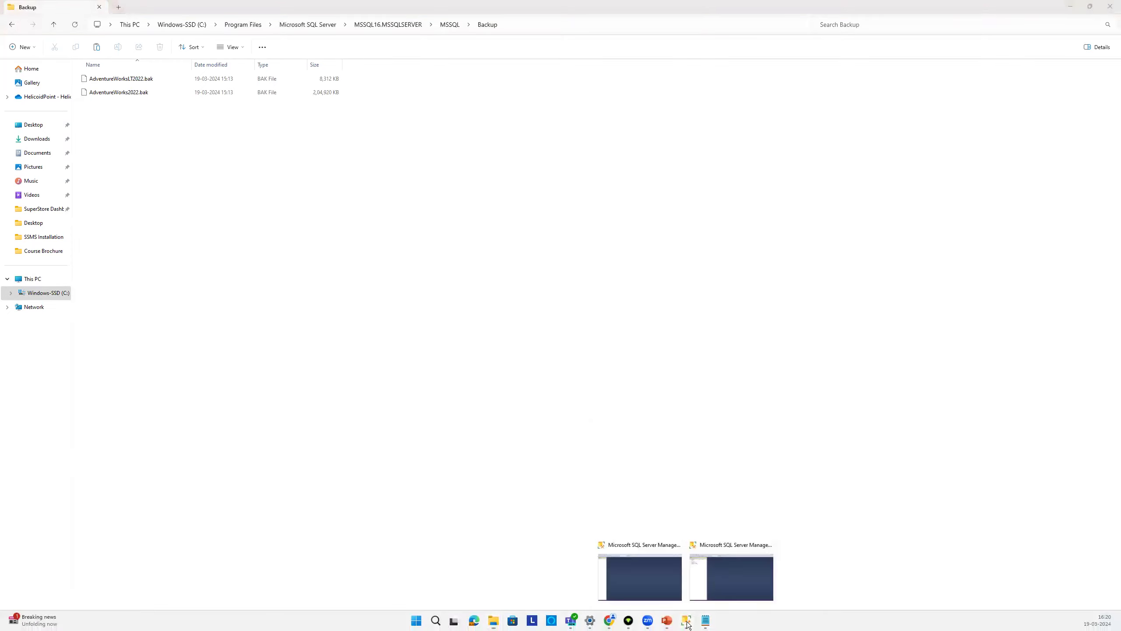
click(740, 587)
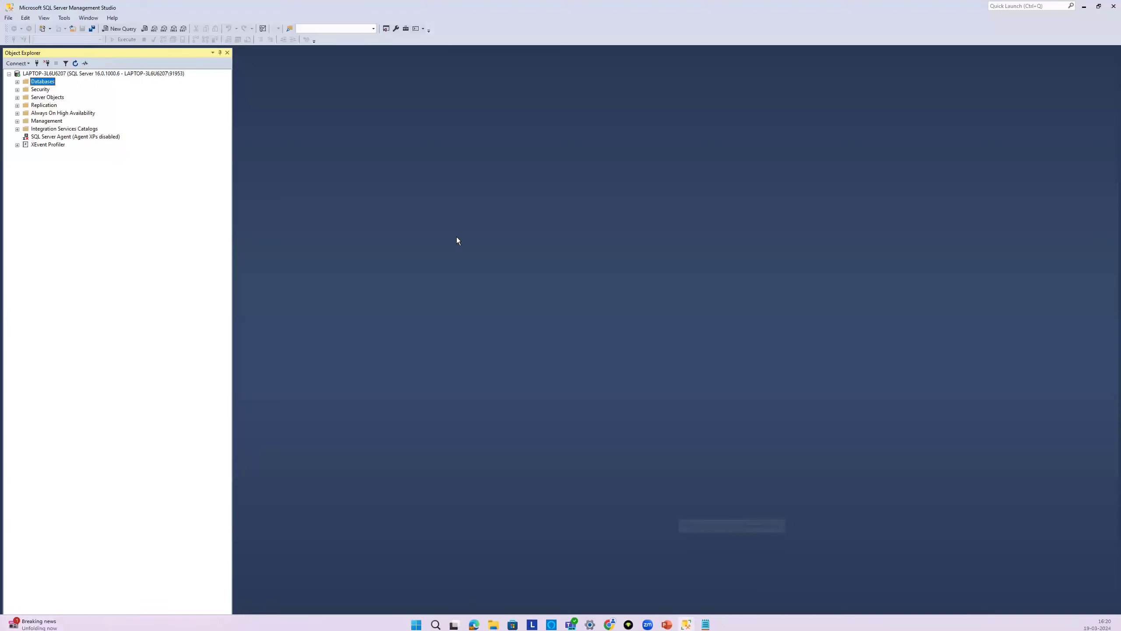
click(17, 82)
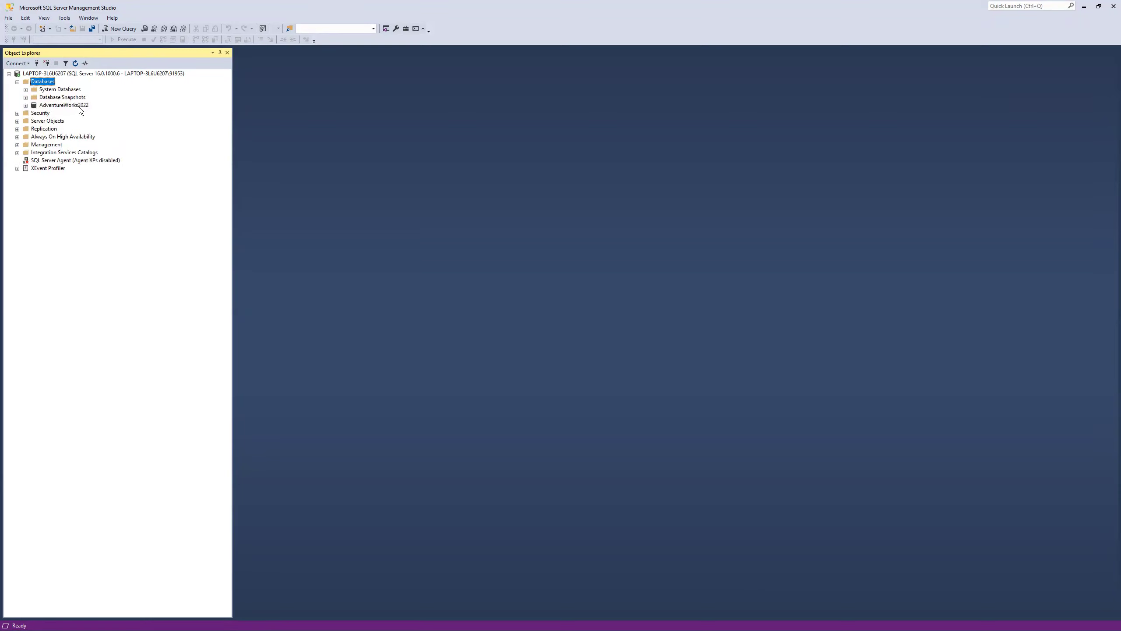
Start another database restore with a device as the source and browse for a backup file to add.
right_click(43, 81)
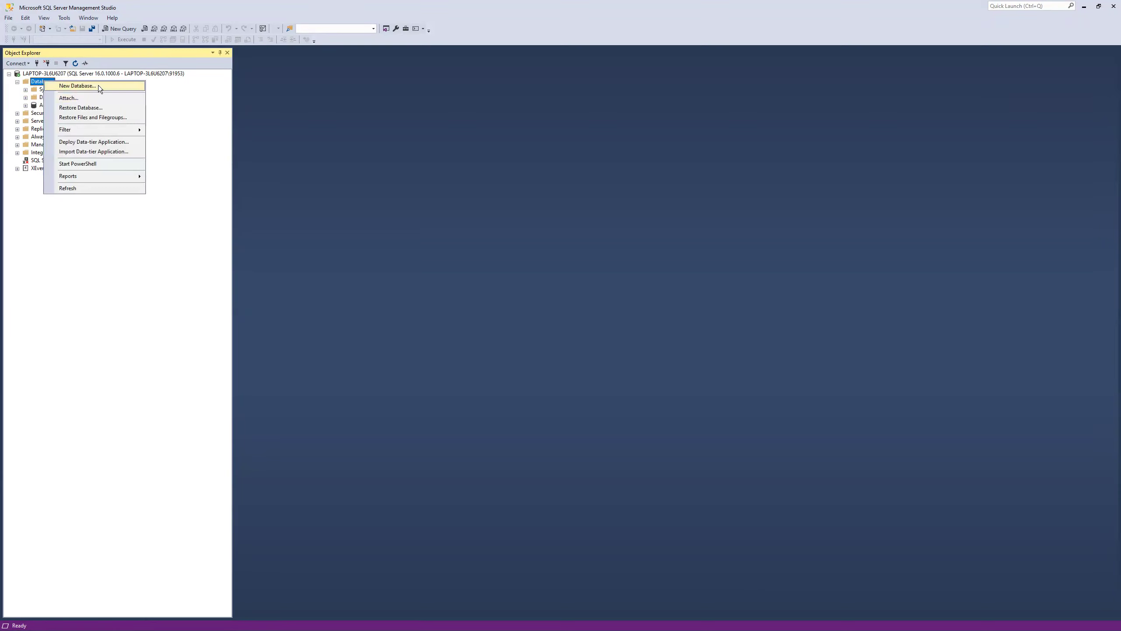
click(81, 107)
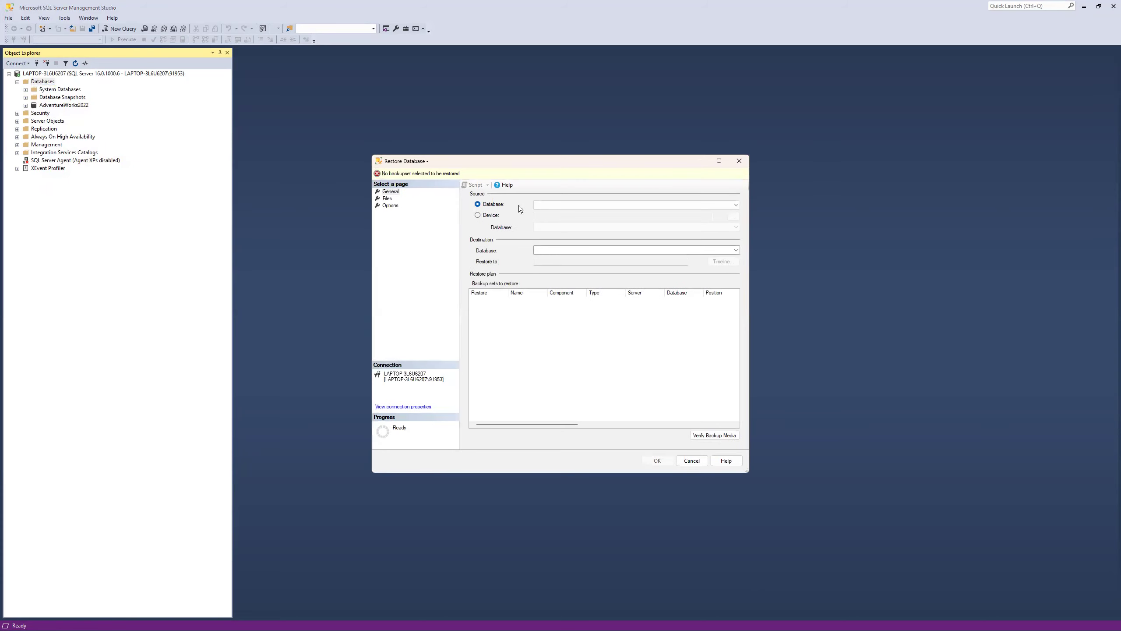
click(477, 215)
click(733, 216)
click(635, 294)
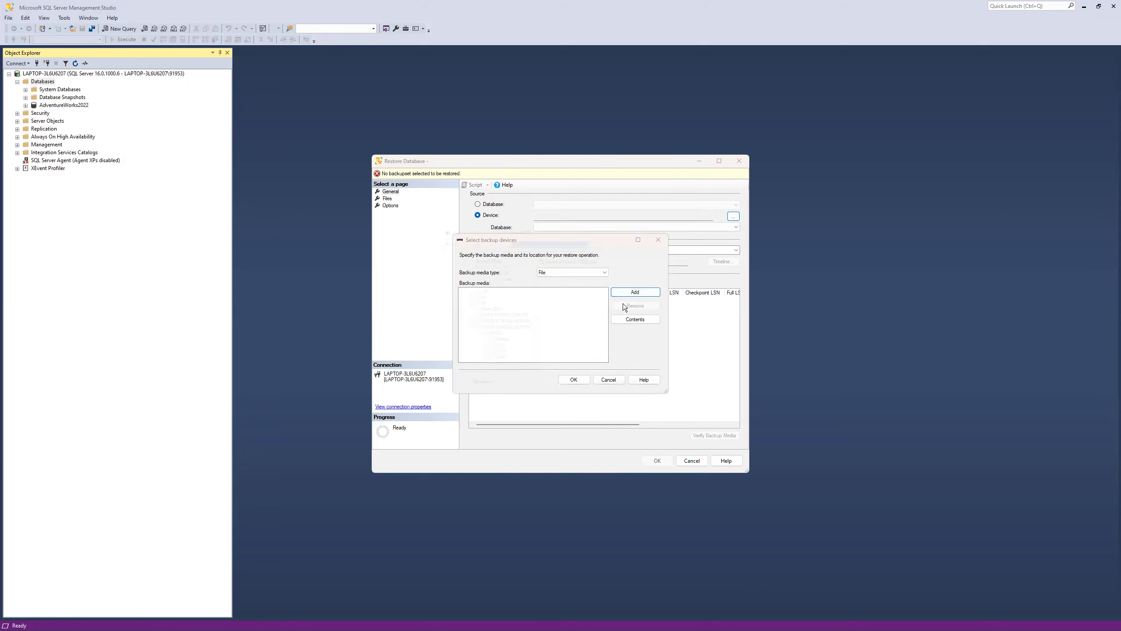
Add AdventureWorksLT2022.bak as the backup media and restore the AdventureWorksLT2022 database.
click(578, 253)
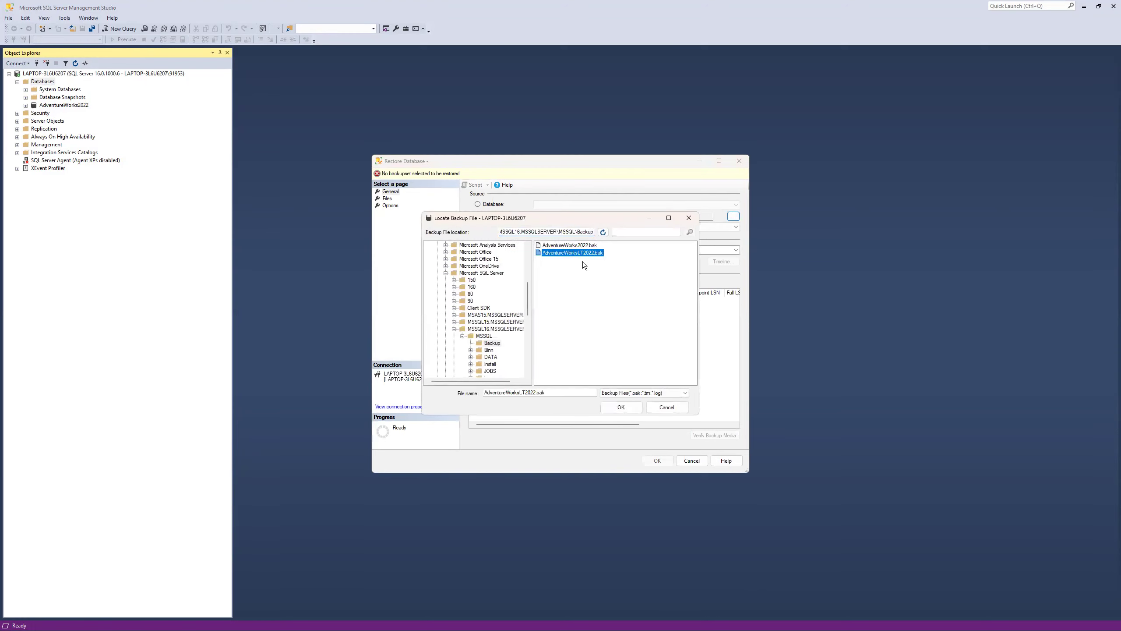
click(620, 408)
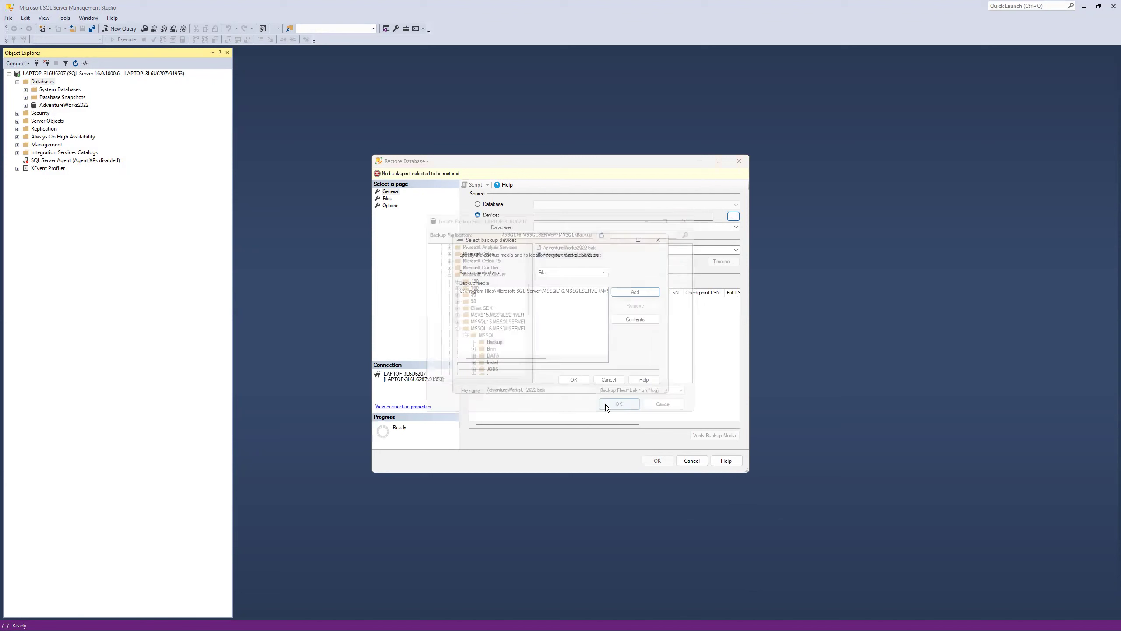
click(573, 380)
click(656, 460)
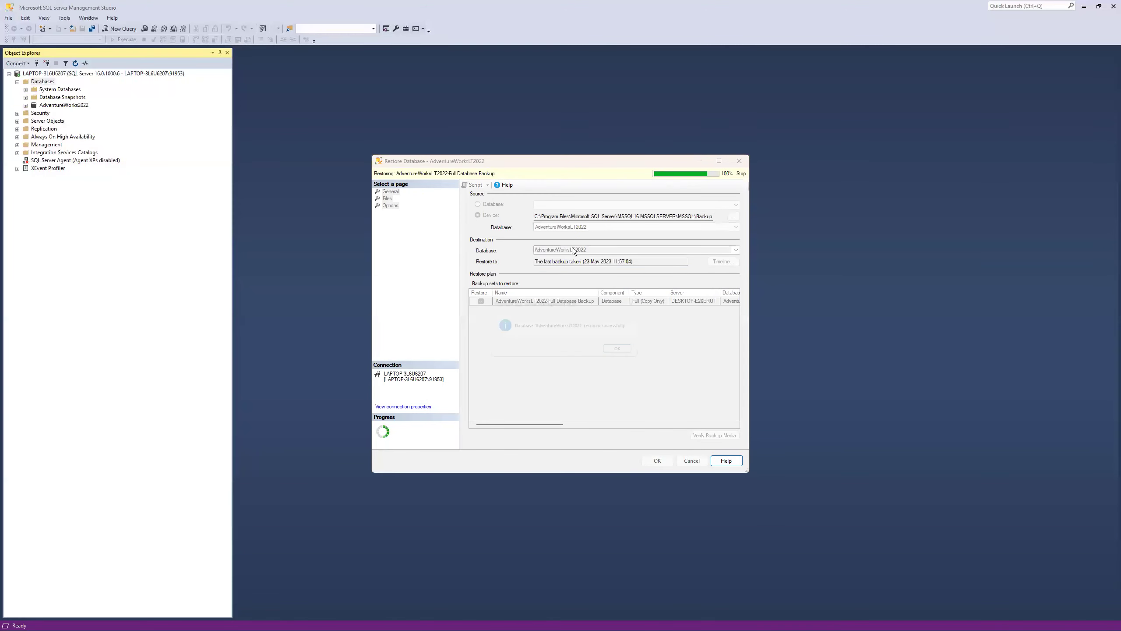
click(624, 351)
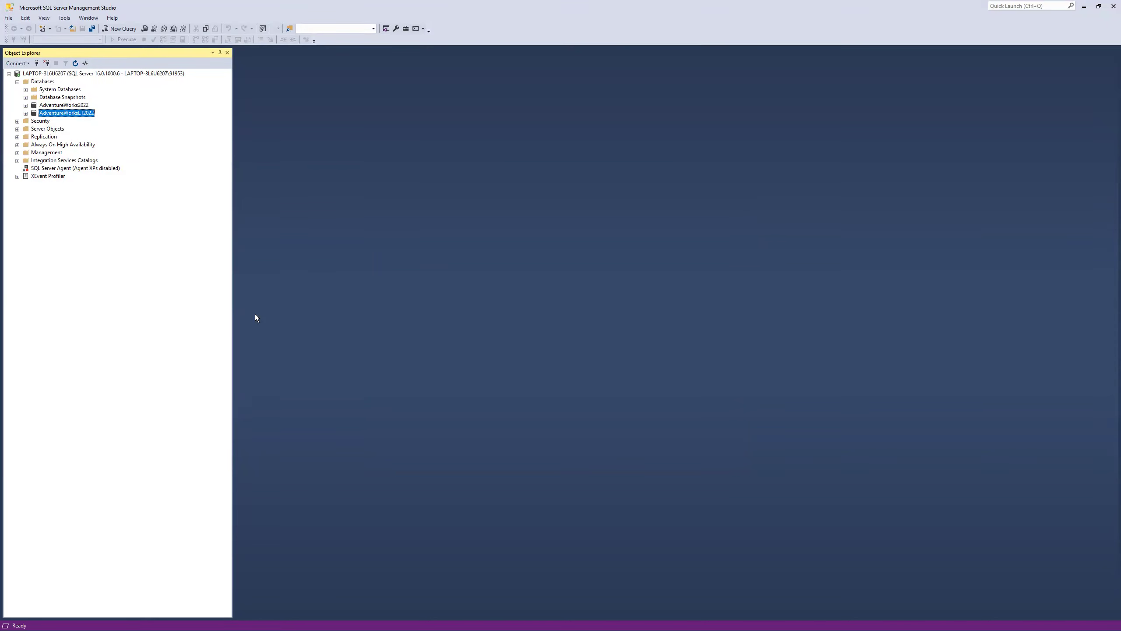
click(705, 621)
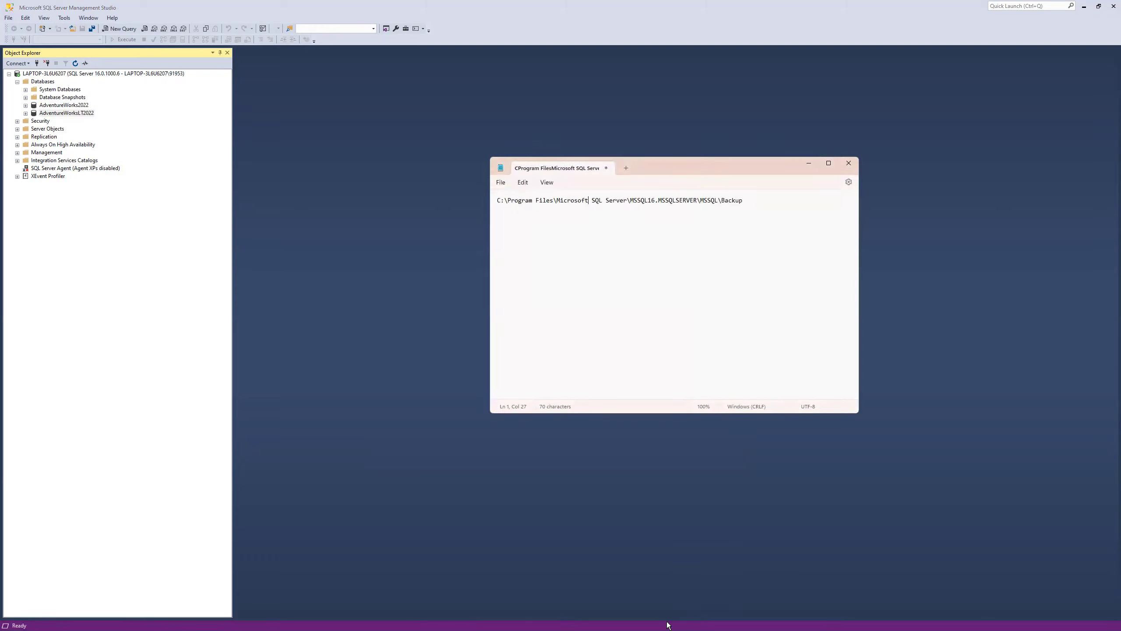
click(807, 162)
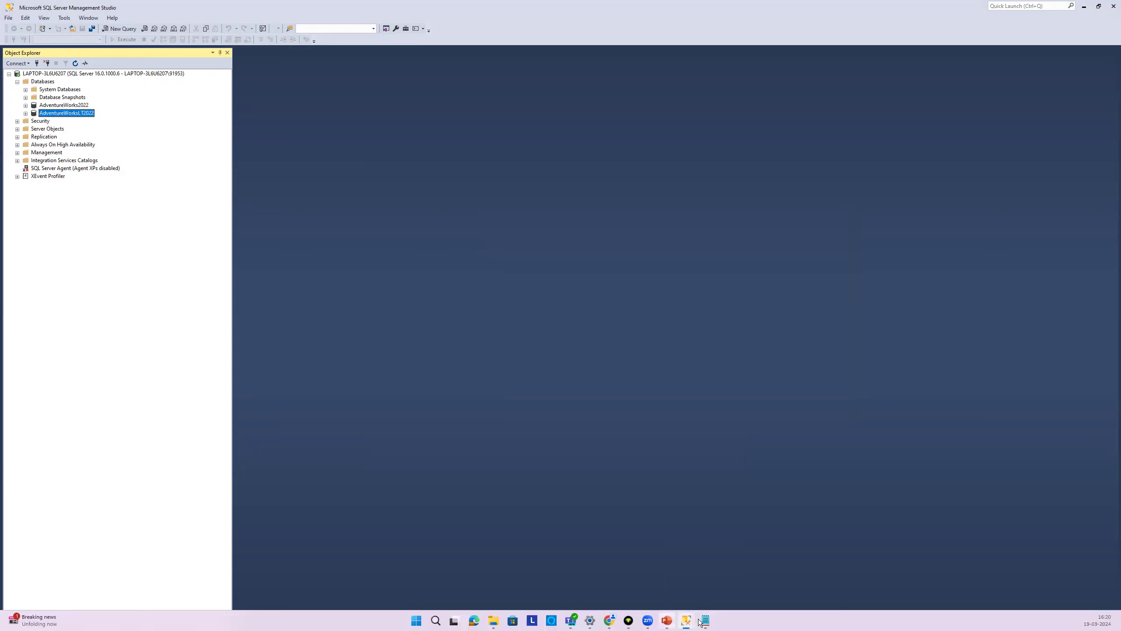
Switch to File Explorer, open Script_Emp_Dept from the Sample Table Scripts folder in Notepad, and copy its entire text.
click(493, 621)
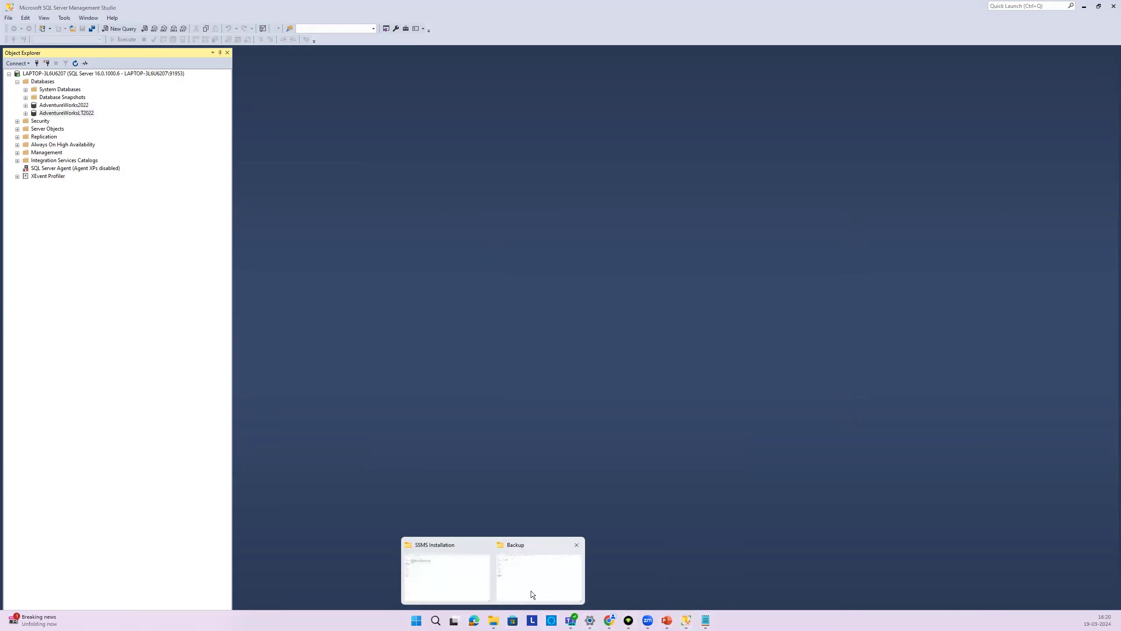
click(454, 578)
click(125, 78)
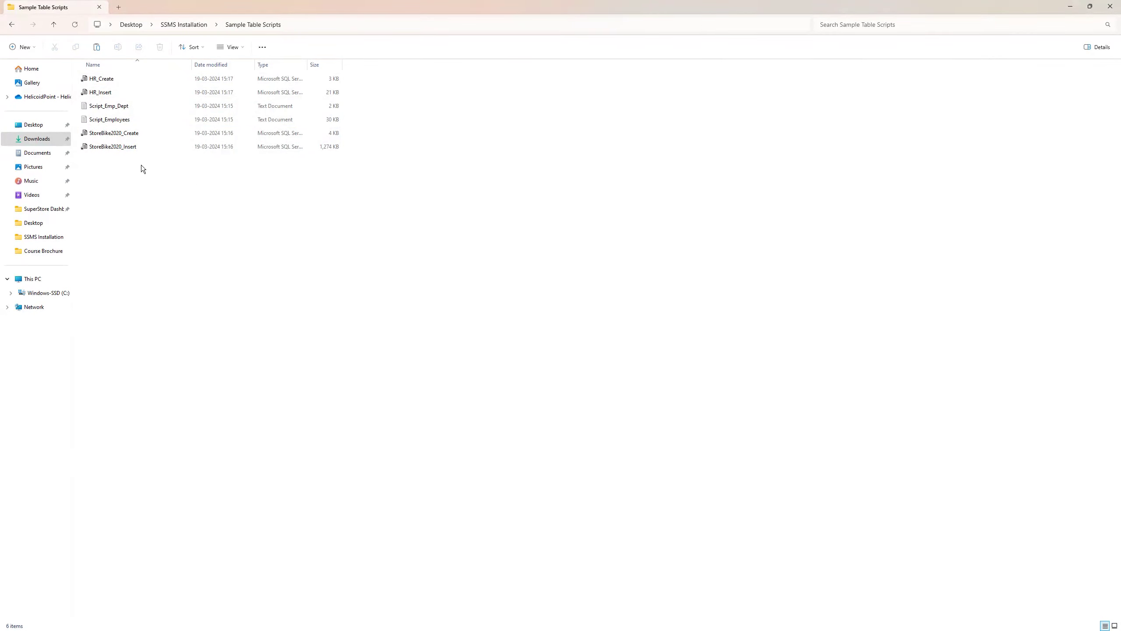
click(120, 110)
right_click(120, 110)
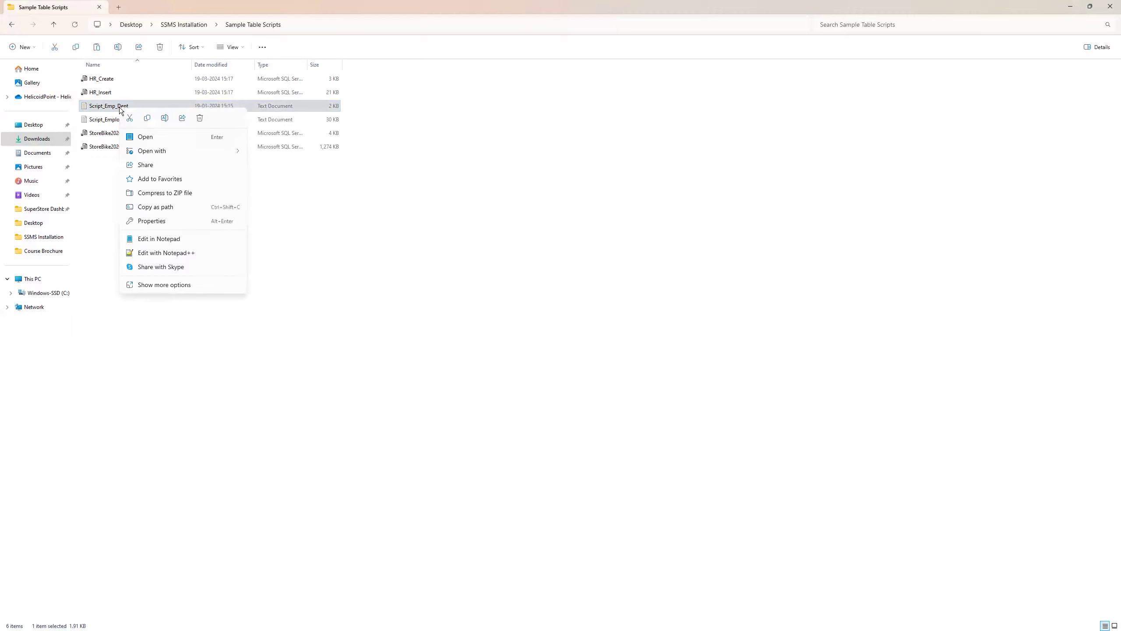
mouse_move(197, 153)
click(288, 153)
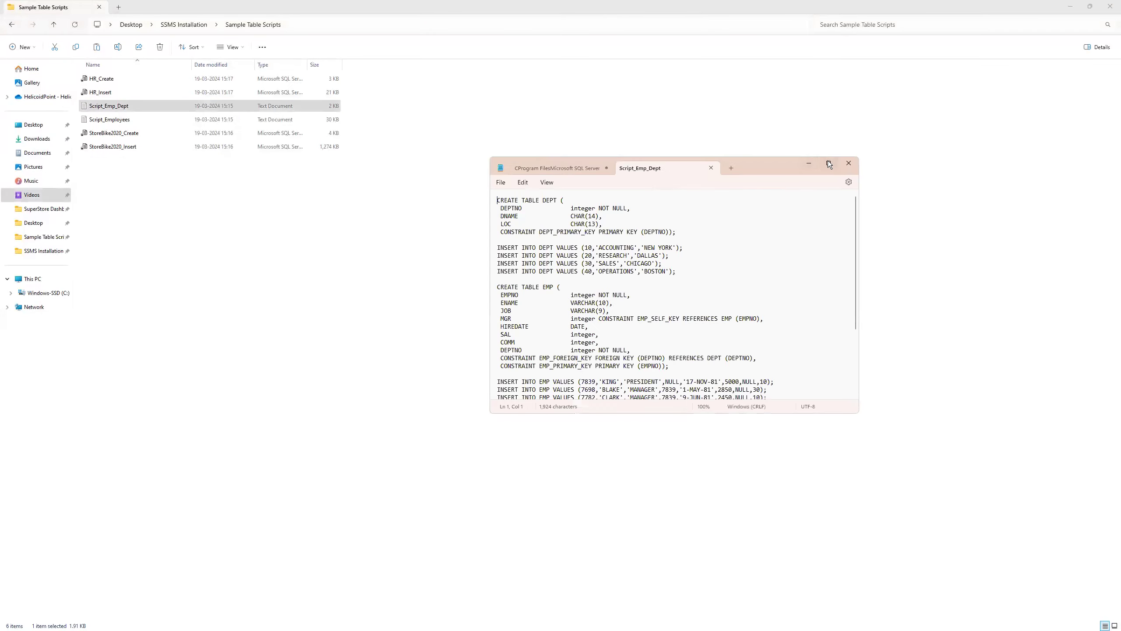
key(ctrl+a)
key(ctrl+c)
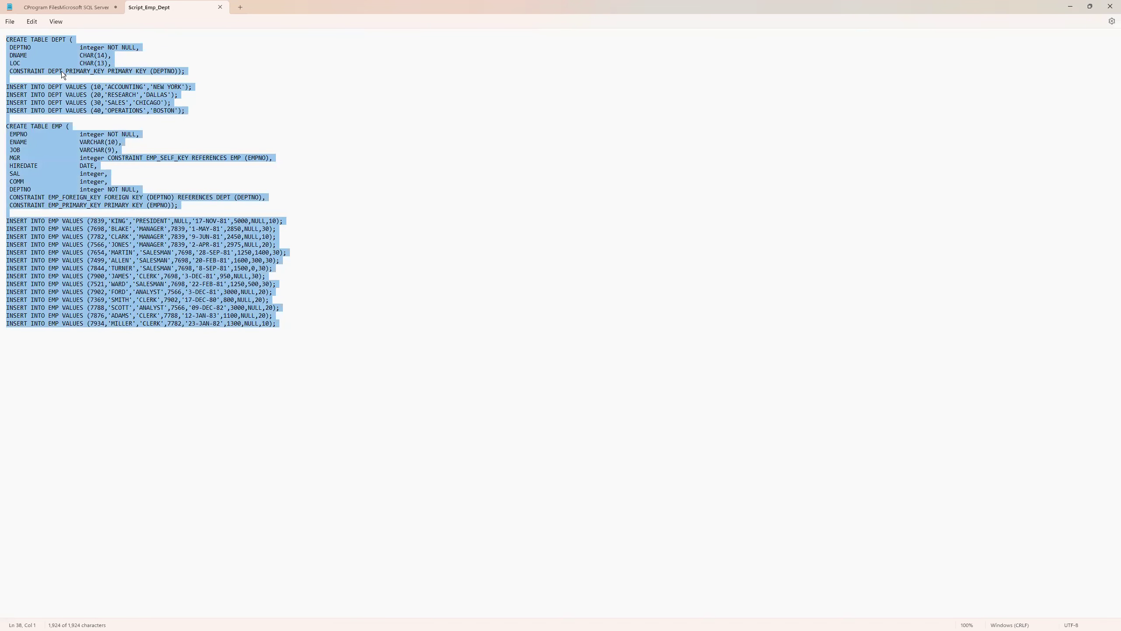
Switch back to SSMS and create a new database named Analytics on the connected server.
click(1070, 6)
mouse_move(703, 622)
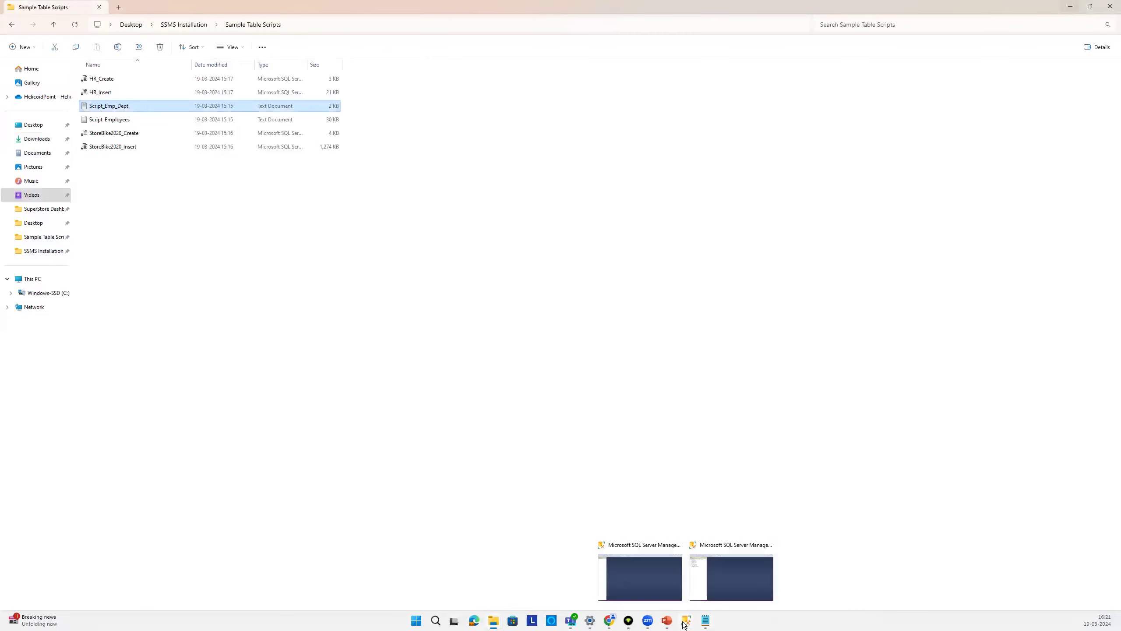
click(717, 582)
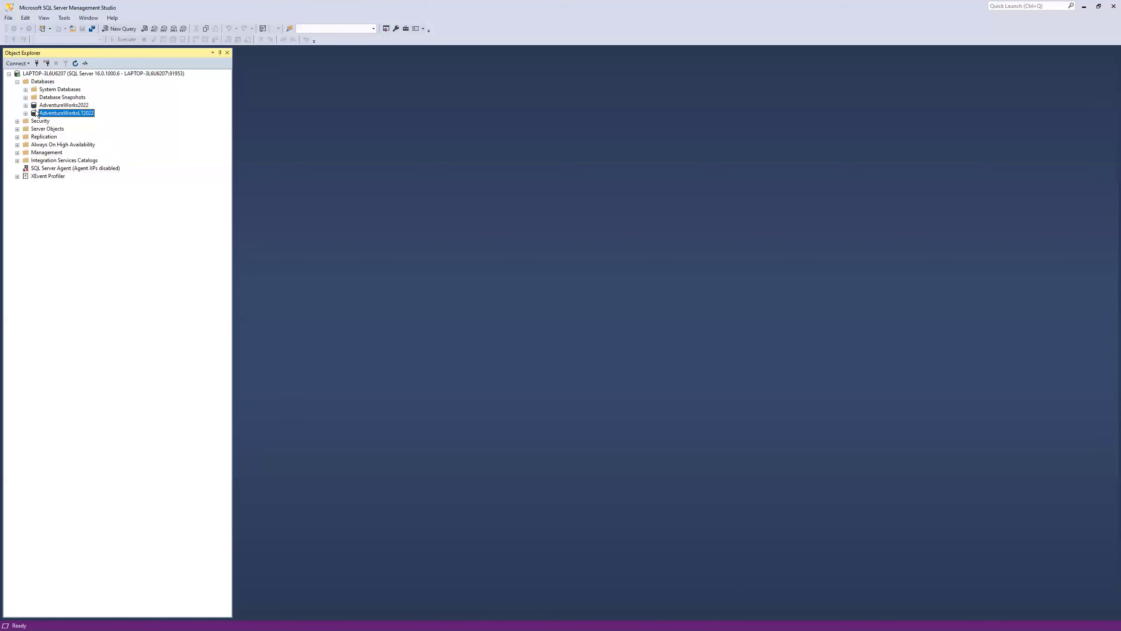
right_click(39, 82)
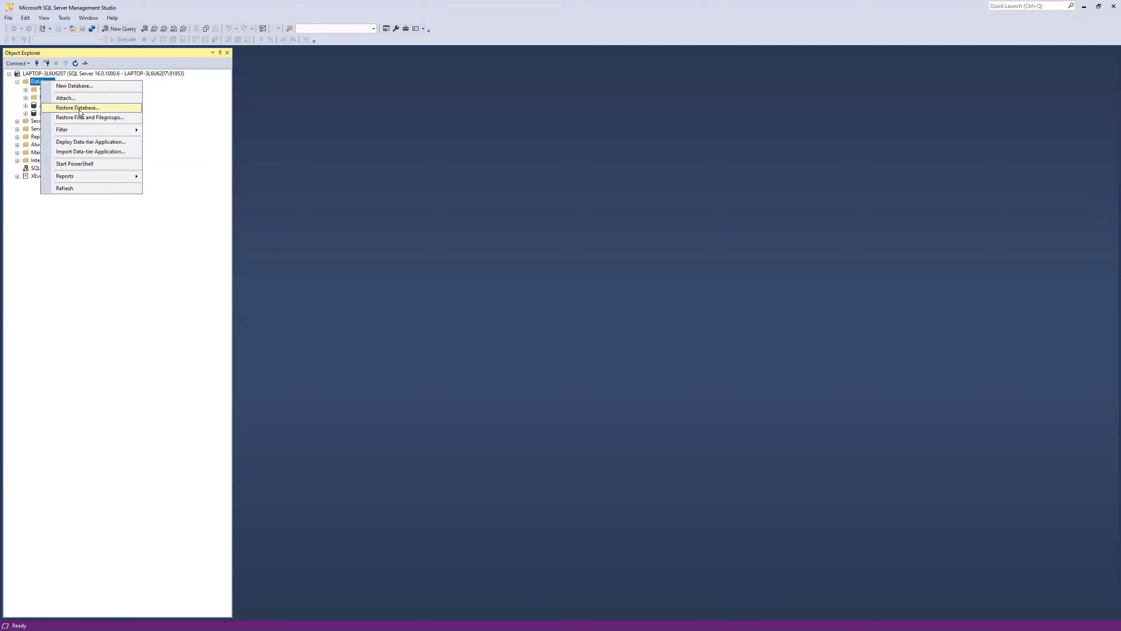
click(98, 85)
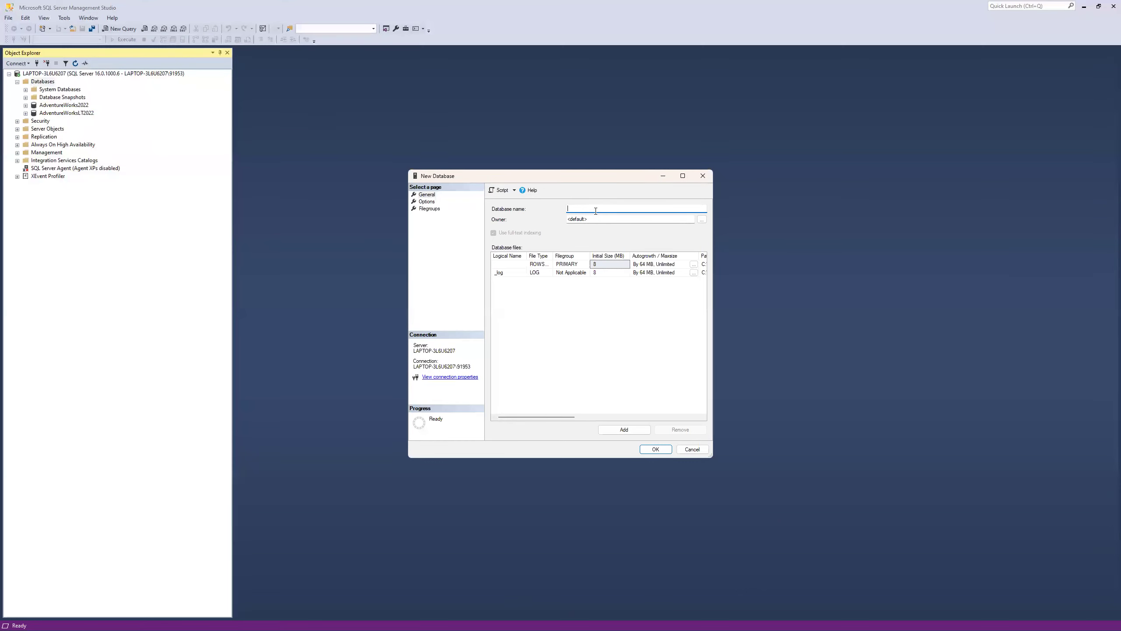
text(Analytics)
click(652, 451)
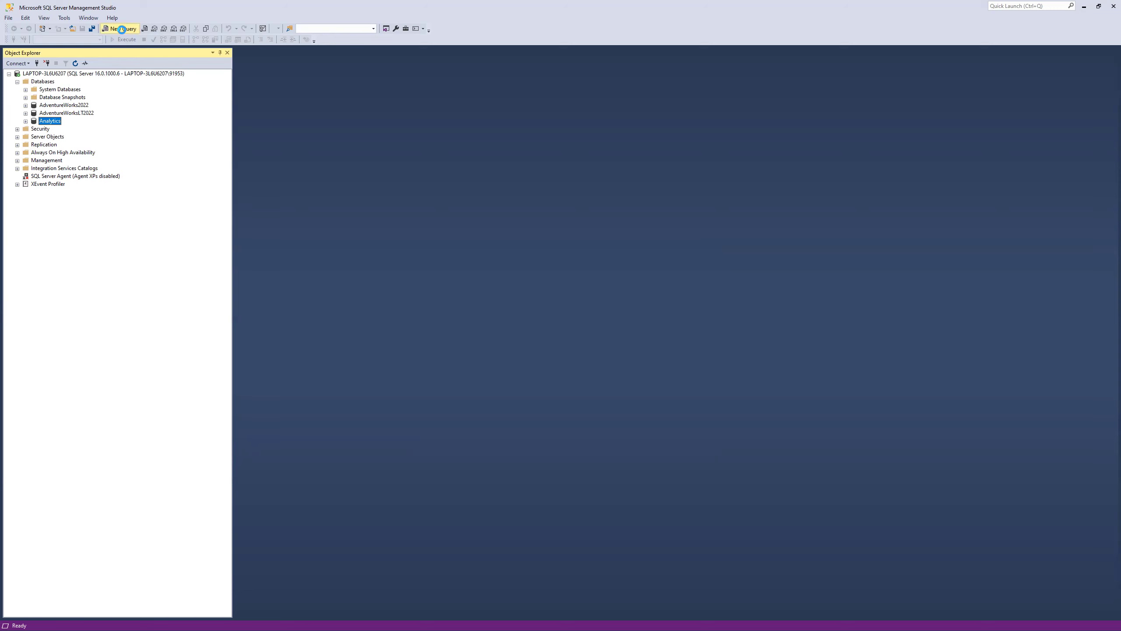
Open a new query against the Analytics database and paste the copied DEPT and EMP table script into it.
click(121, 29)
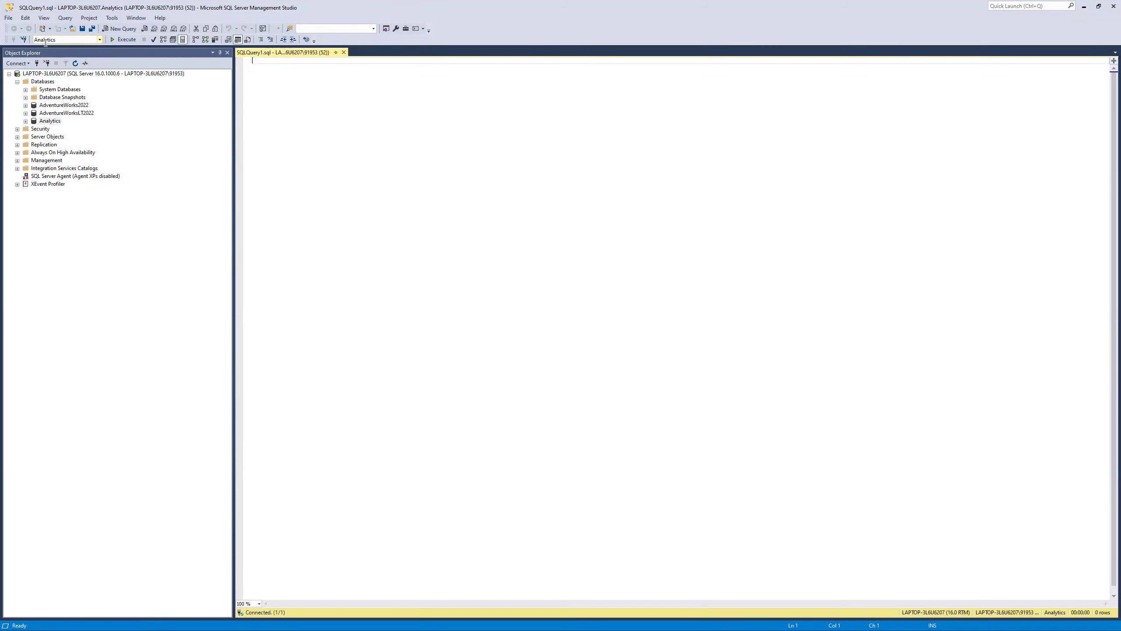
click(101, 39)
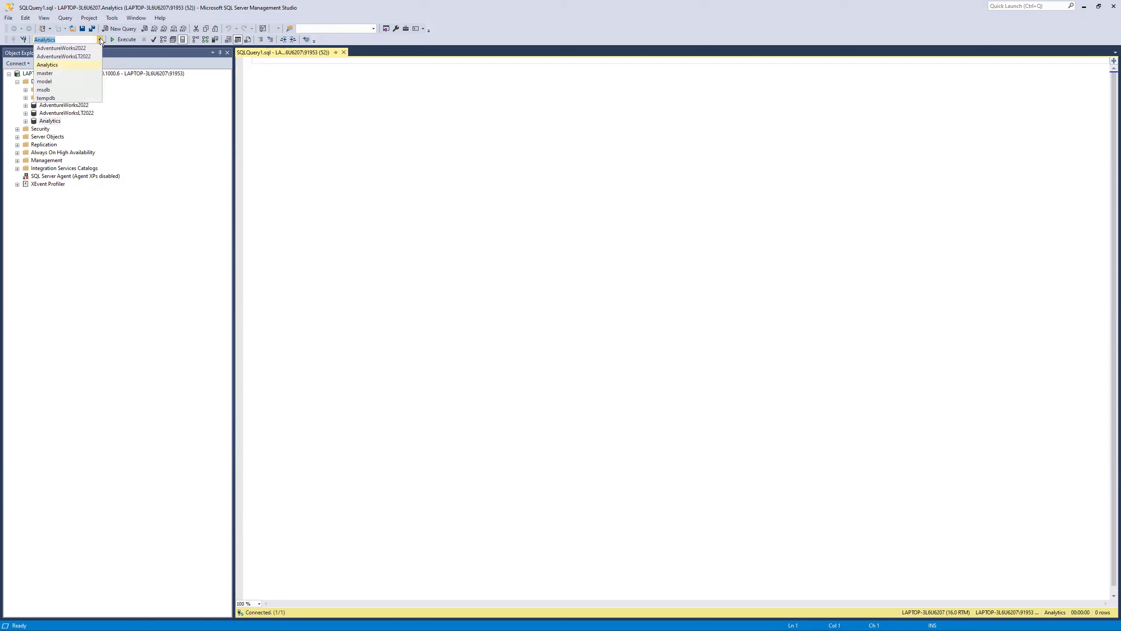
click(65, 67)
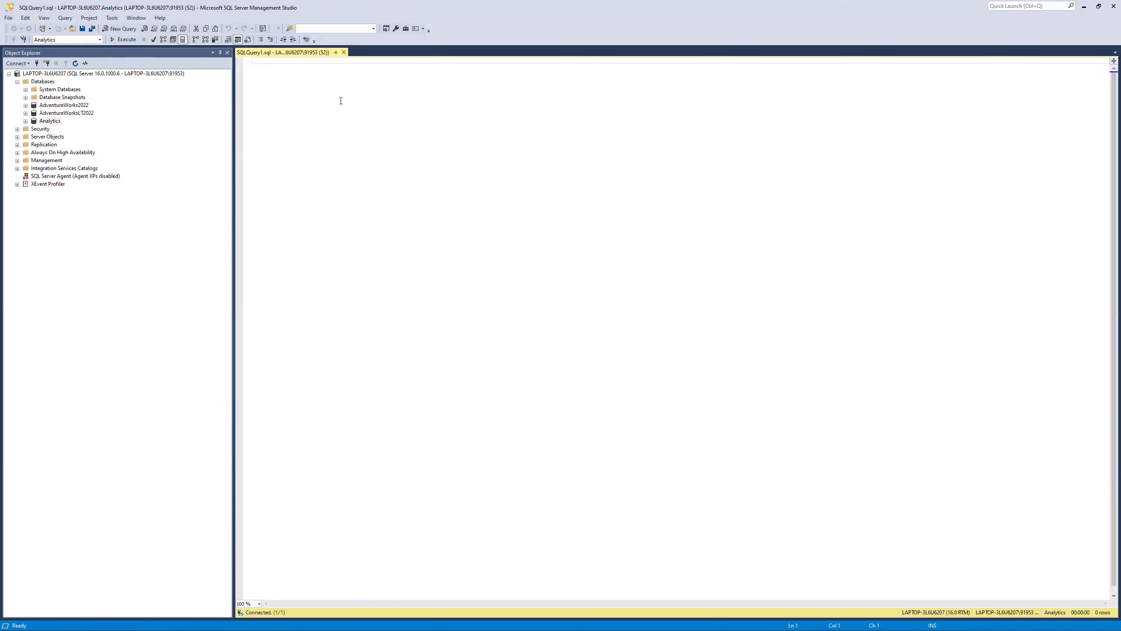
key(ctrl+v)
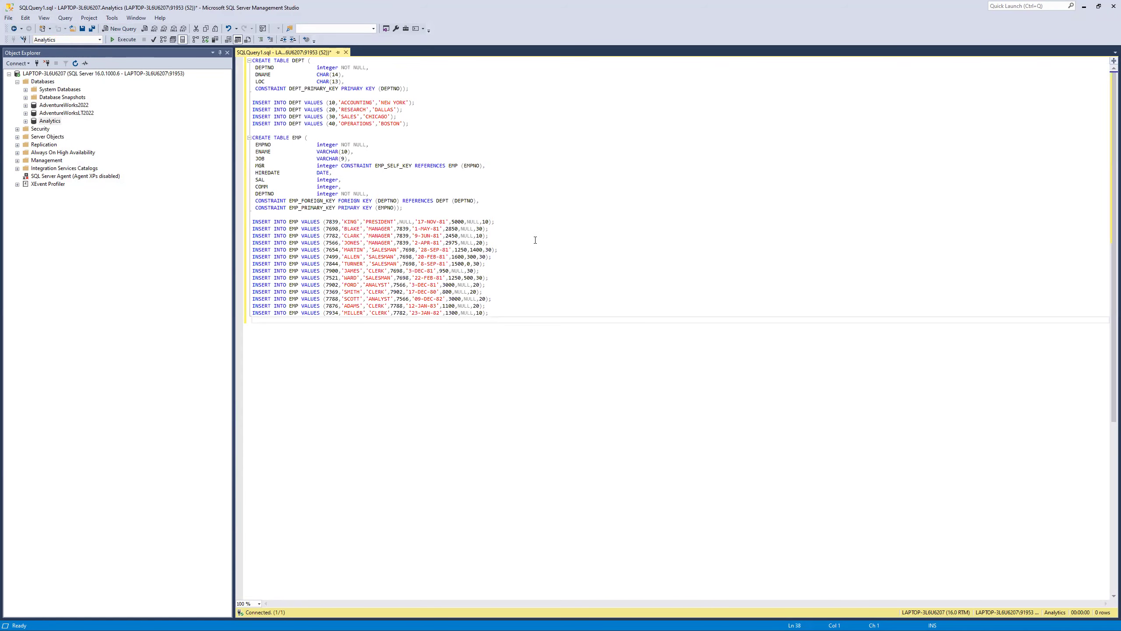
ctrl+scroll(538, 245, up, 2)
ctrl+scroll(538, 245, up, 4)
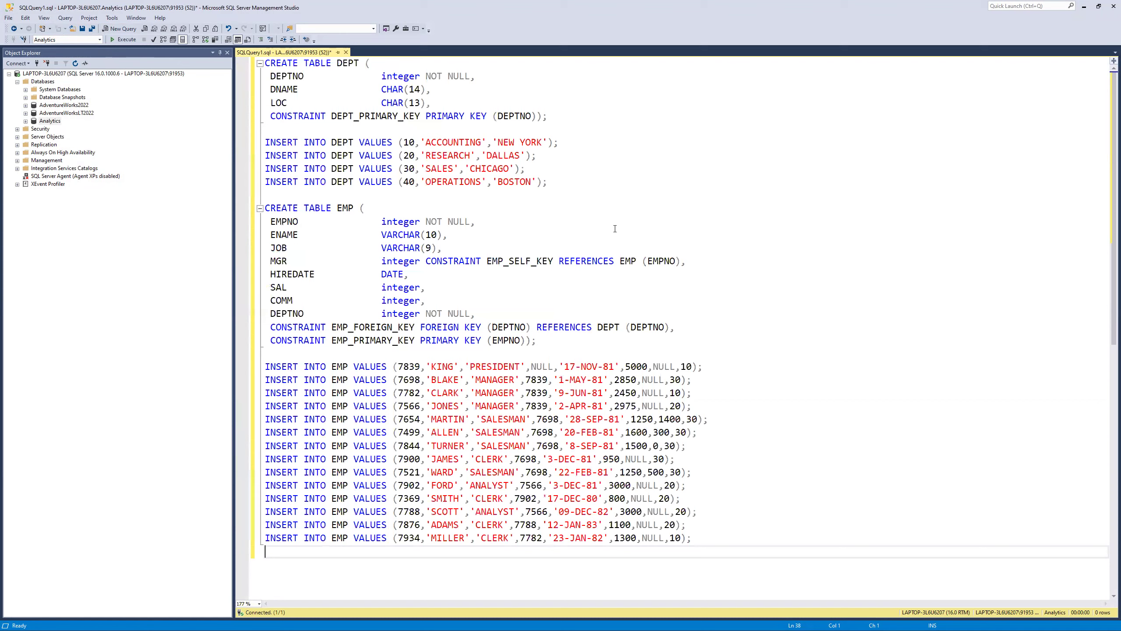
ctrl+scroll(388, 180, down, 1)
Execute the script to create and fill the DEPT and EMP tables in the Analytics database.
click(388, 180)
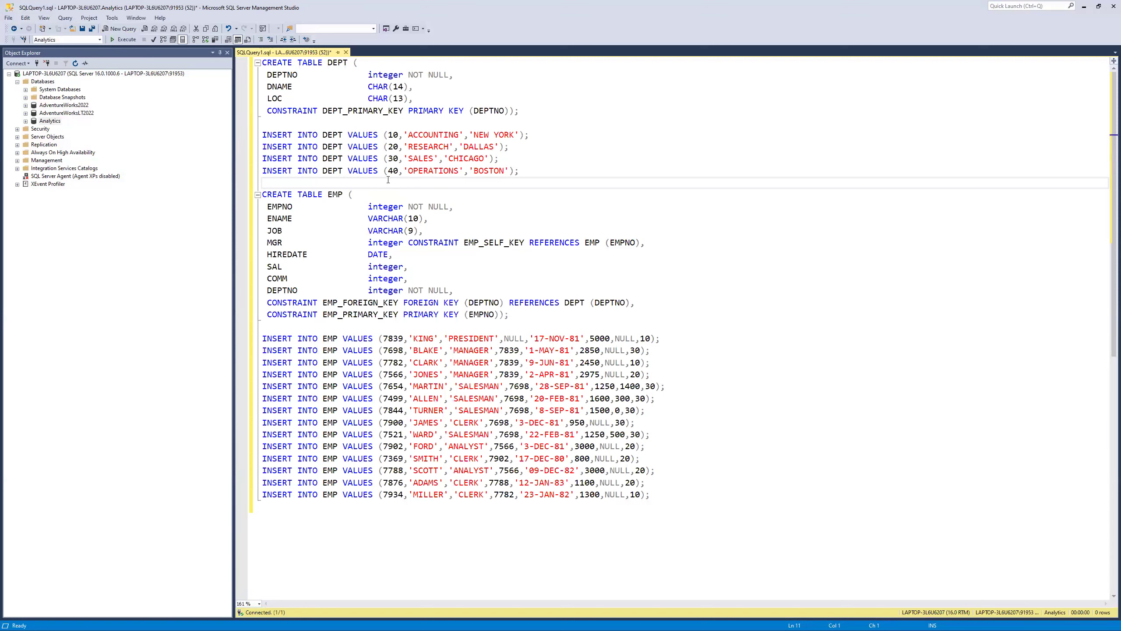
click(417, 121)
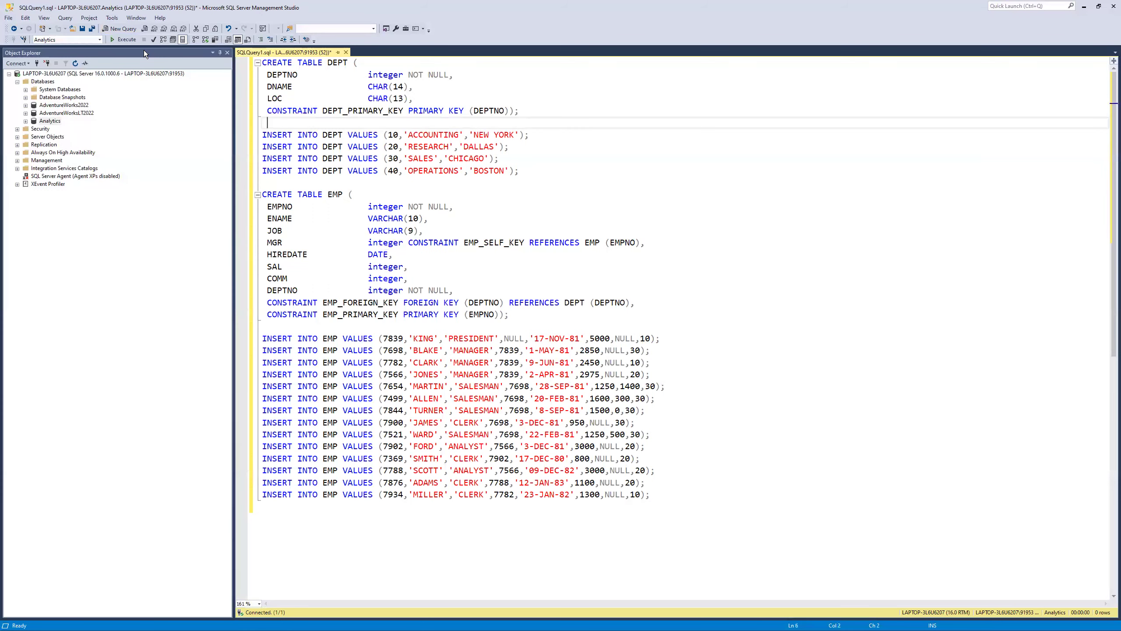
click(117, 42)
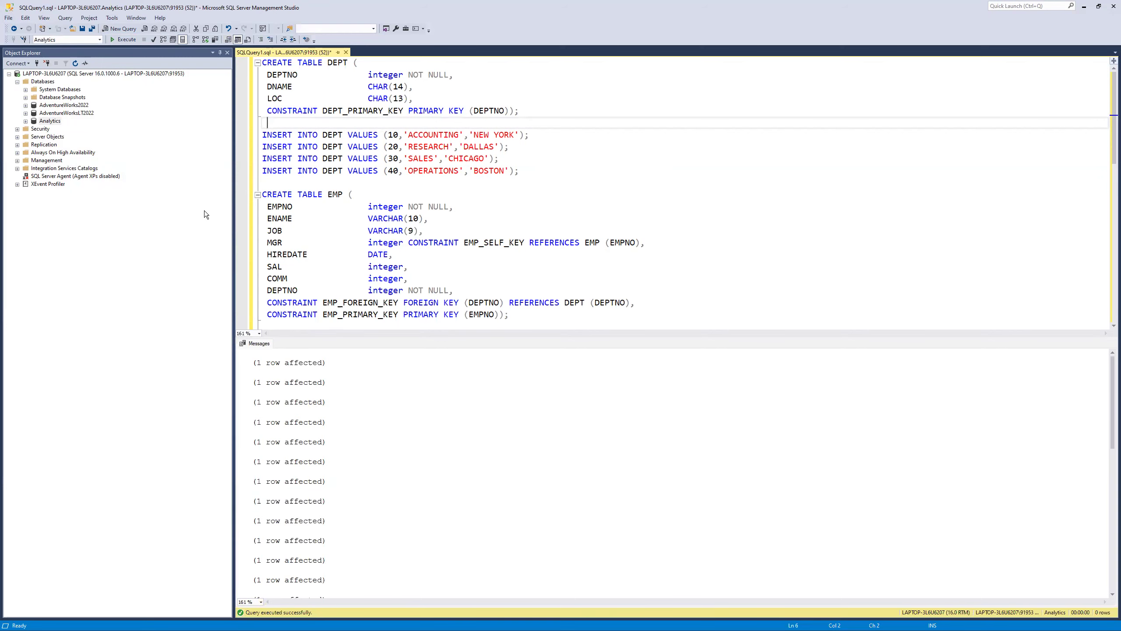
Delete the entire DEPT and EMP script from the query editor.
click(317, 103)
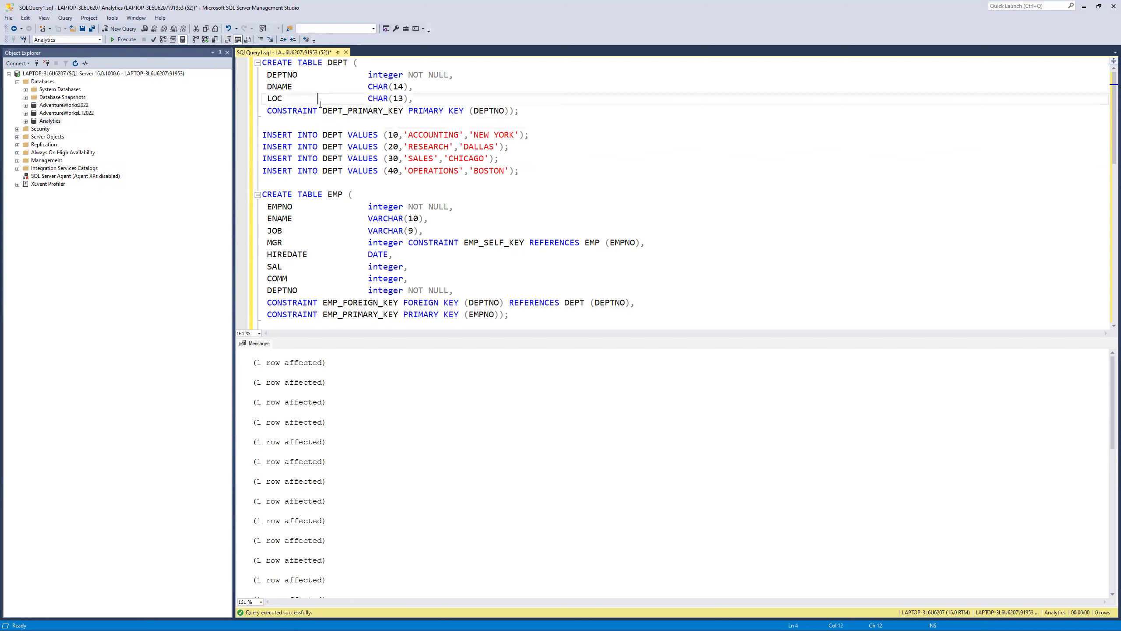
key(ctrl+a)
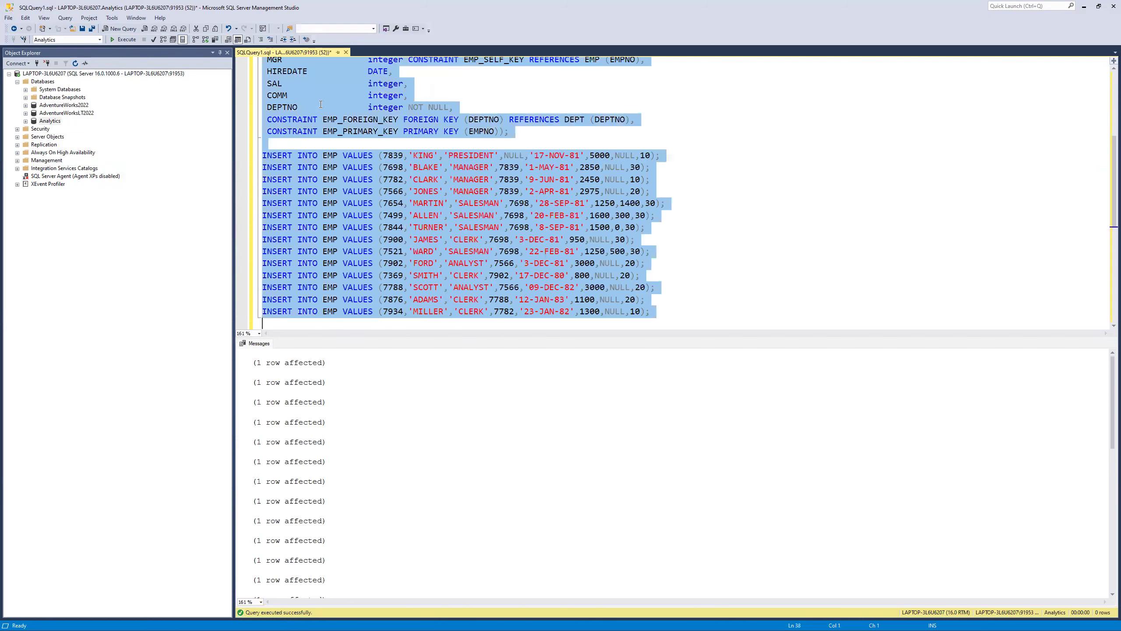
key(Delete)
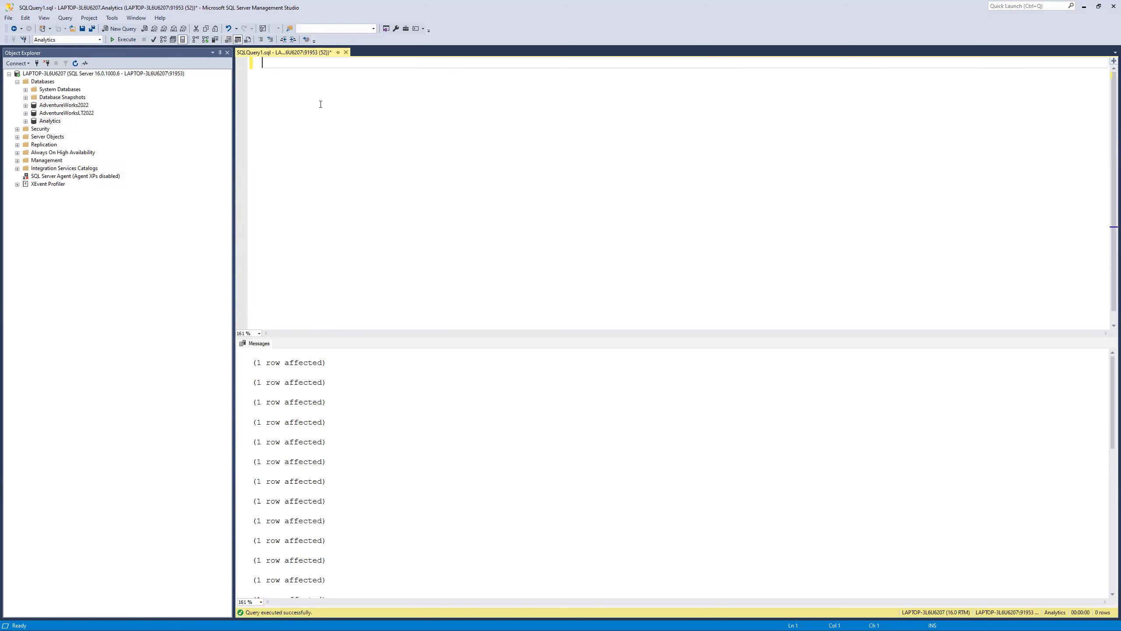
Expand the Analytics database and its Tables folder in Object Explorer to check for the DEPT and EMP tables.
click(25, 121)
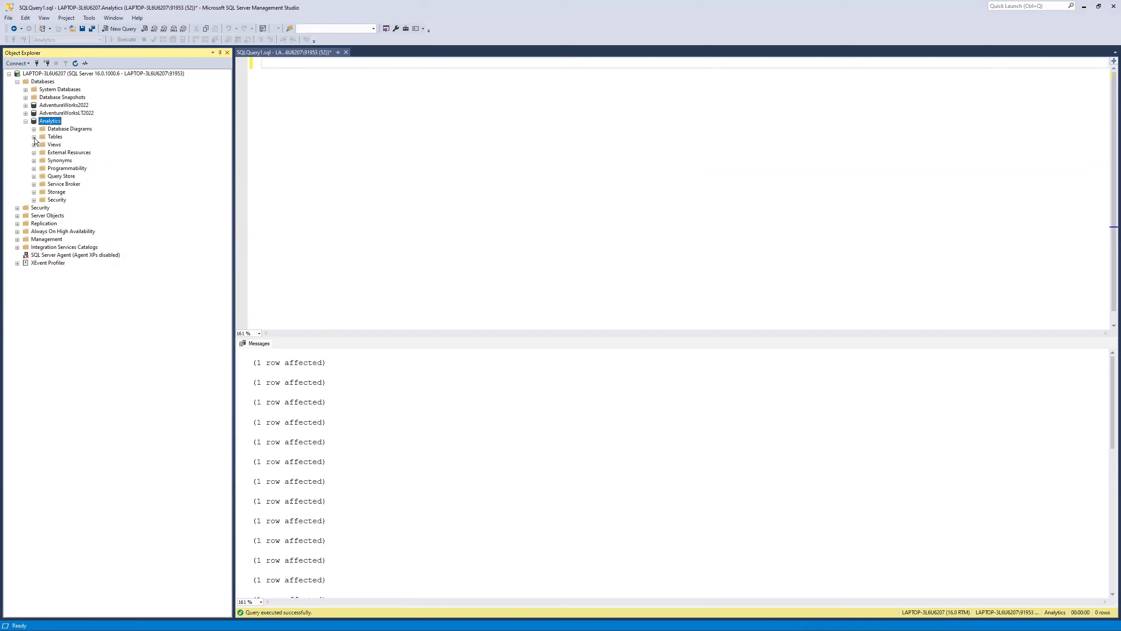
click(34, 137)
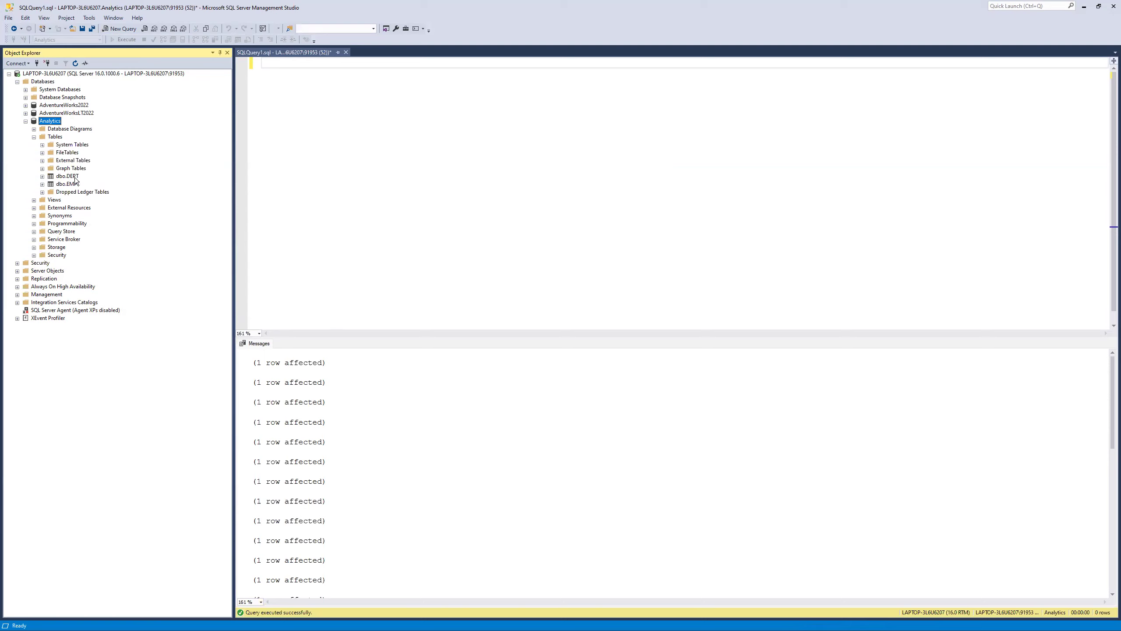
click(72, 185)
click(402, 101)
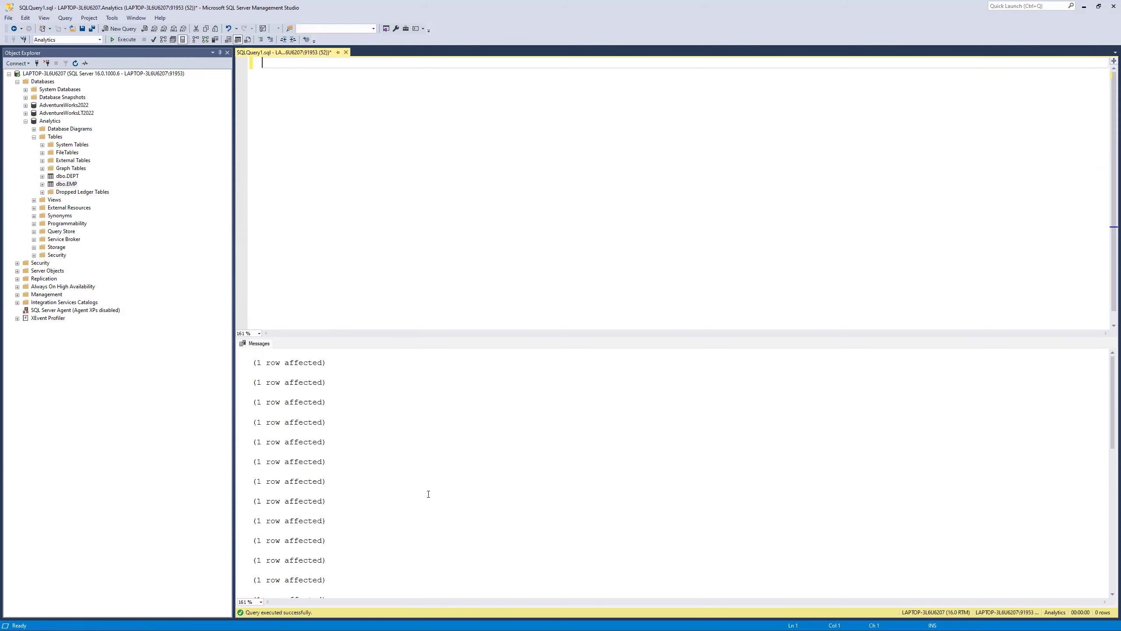
Return to the Sample Table Scripts folder in File Explorer and open Script_Employees in Notepad.
key(alt+Tab)
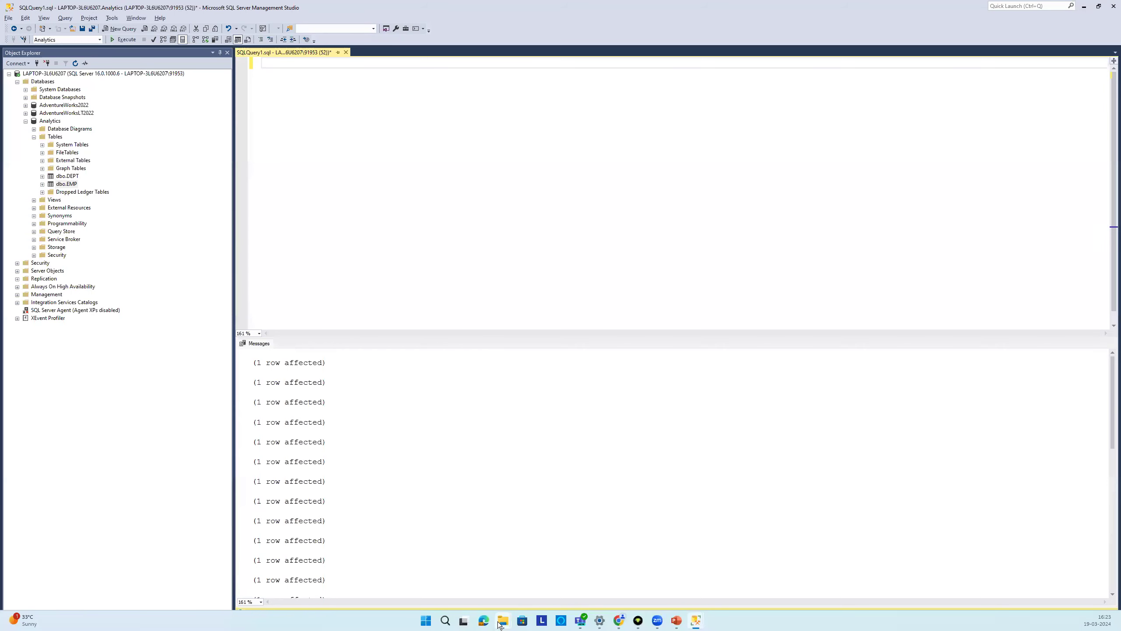
mouse_move(503, 620)
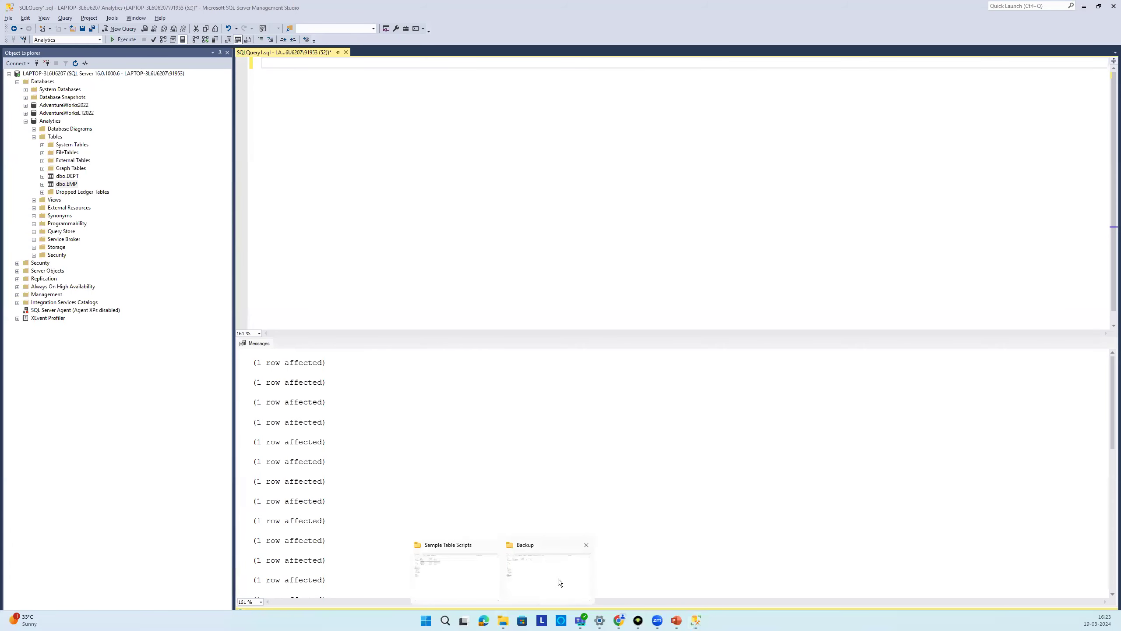
click(461, 574)
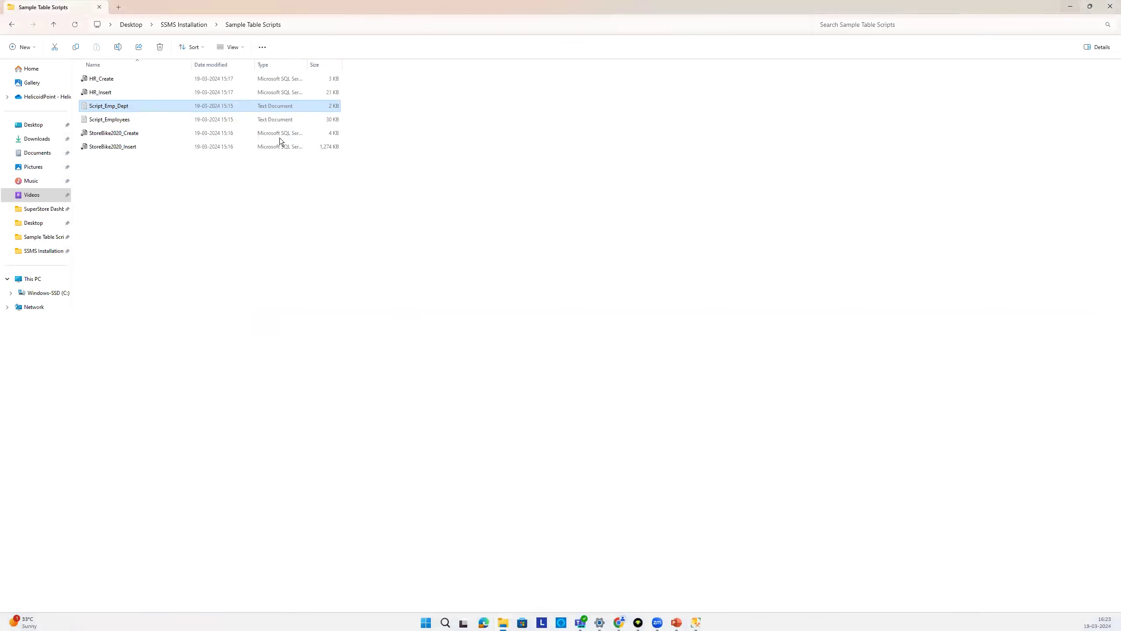
click(113, 120)
right_click(114, 120)
click(106, 107)
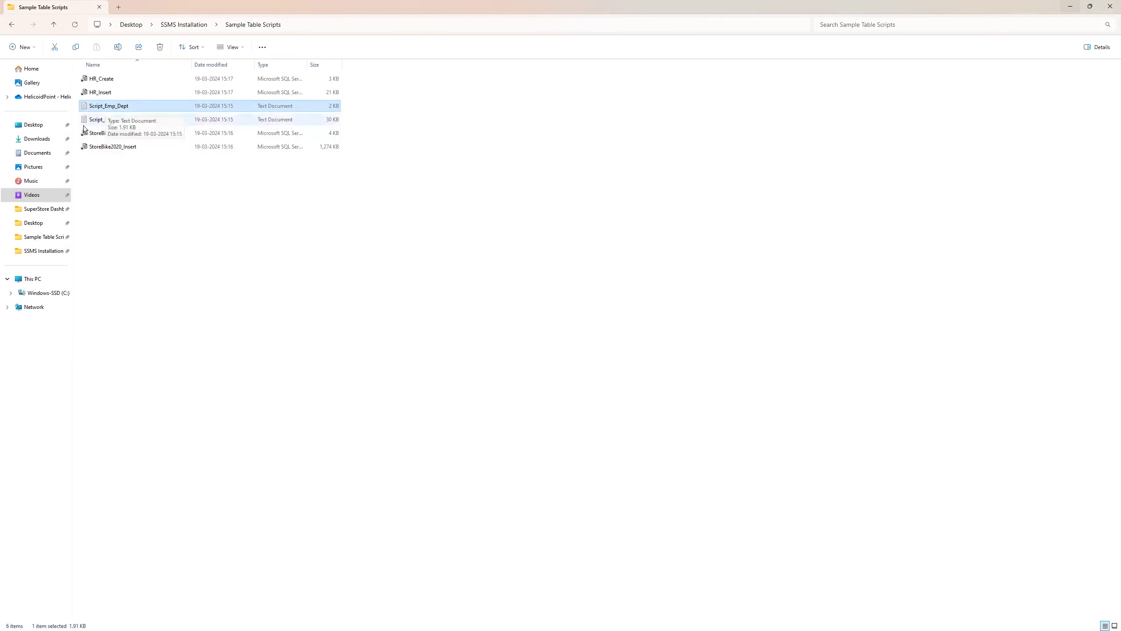
click(100, 121)
right_click(99, 121)
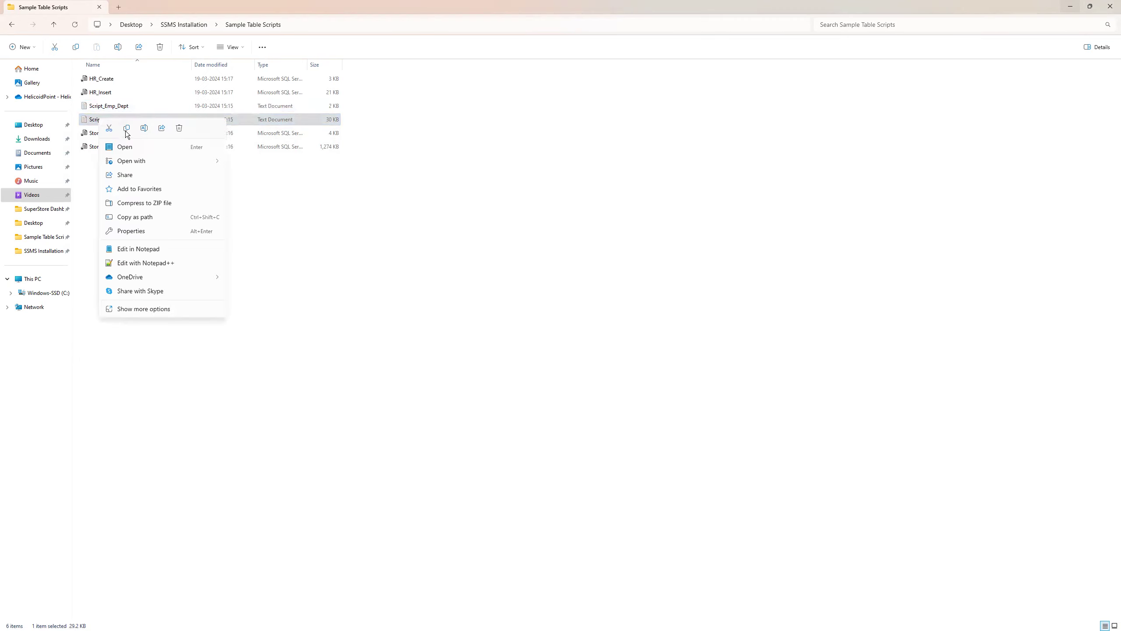
mouse_move(147, 159)
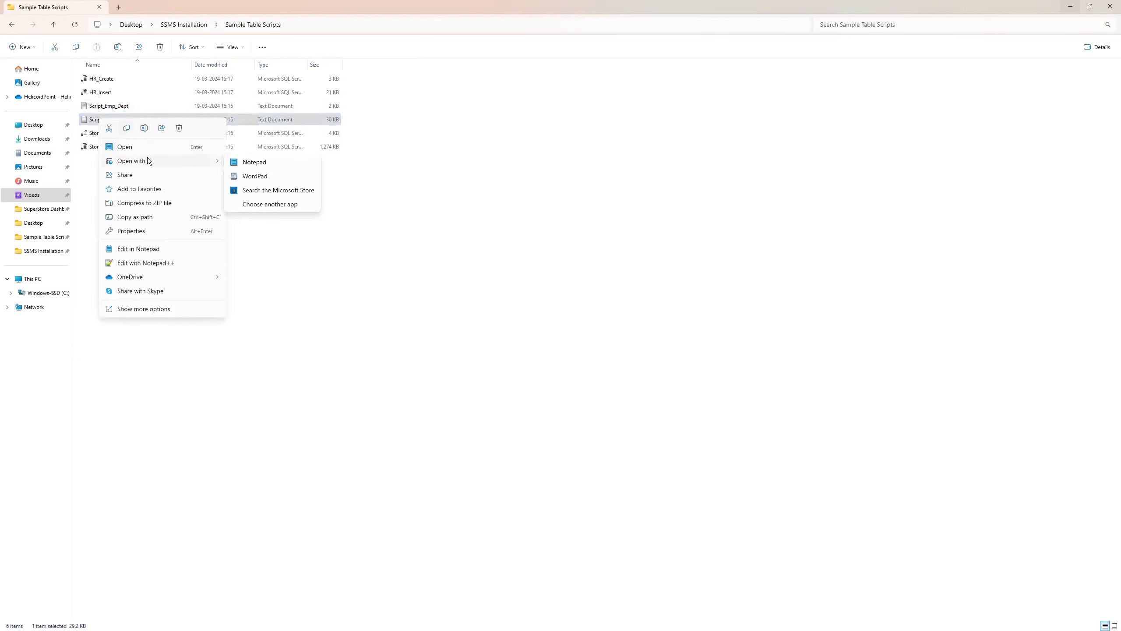
click(254, 164)
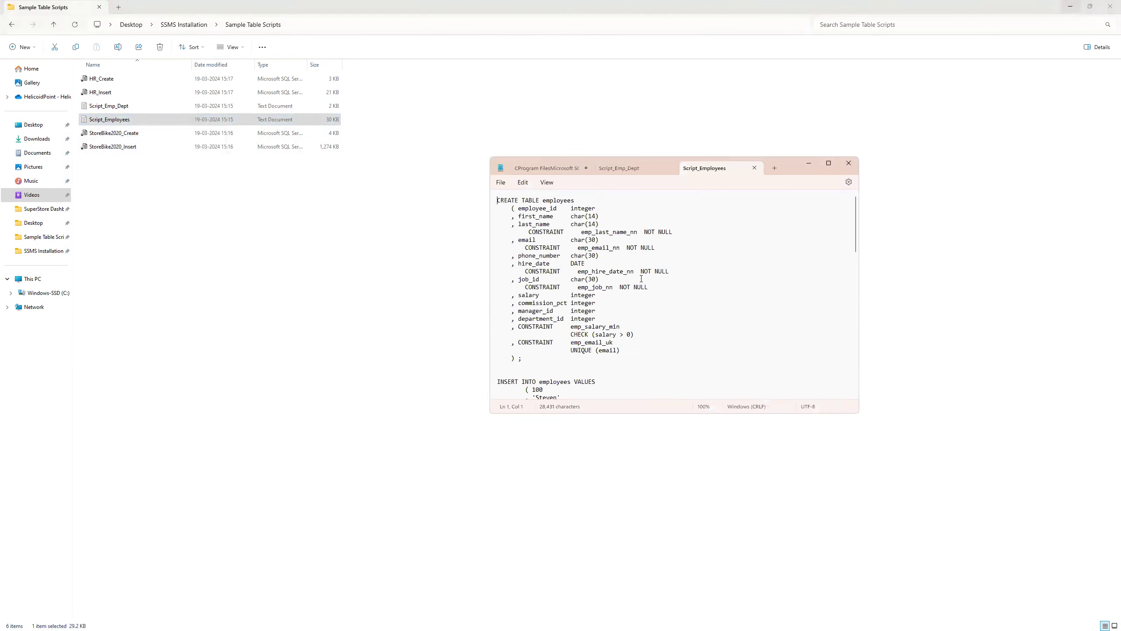
Copy the whole Script_Employees text and paste it into the empty Analytics query in SSMS.
key(ctrl+a)
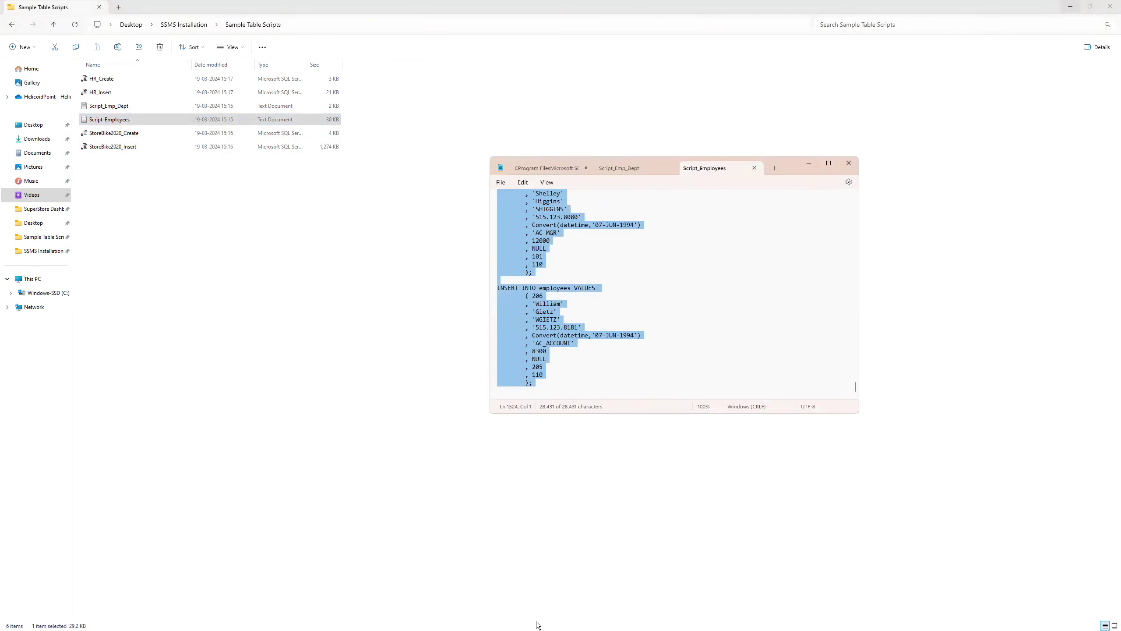
mouse_move(621, 622)
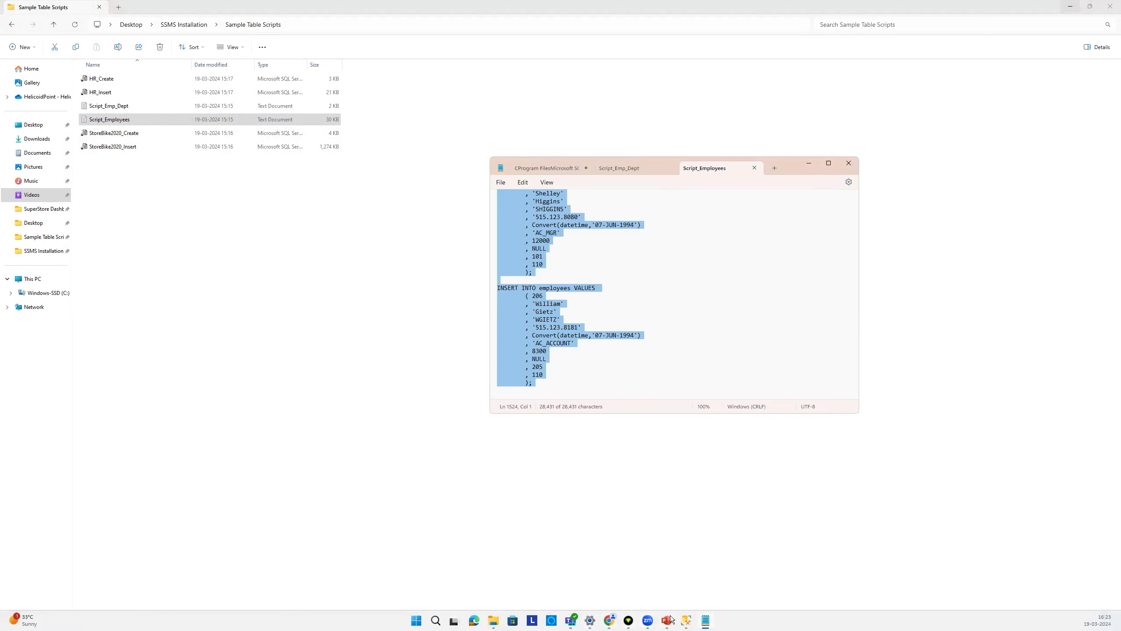
mouse_move(686, 620)
click(754, 561)
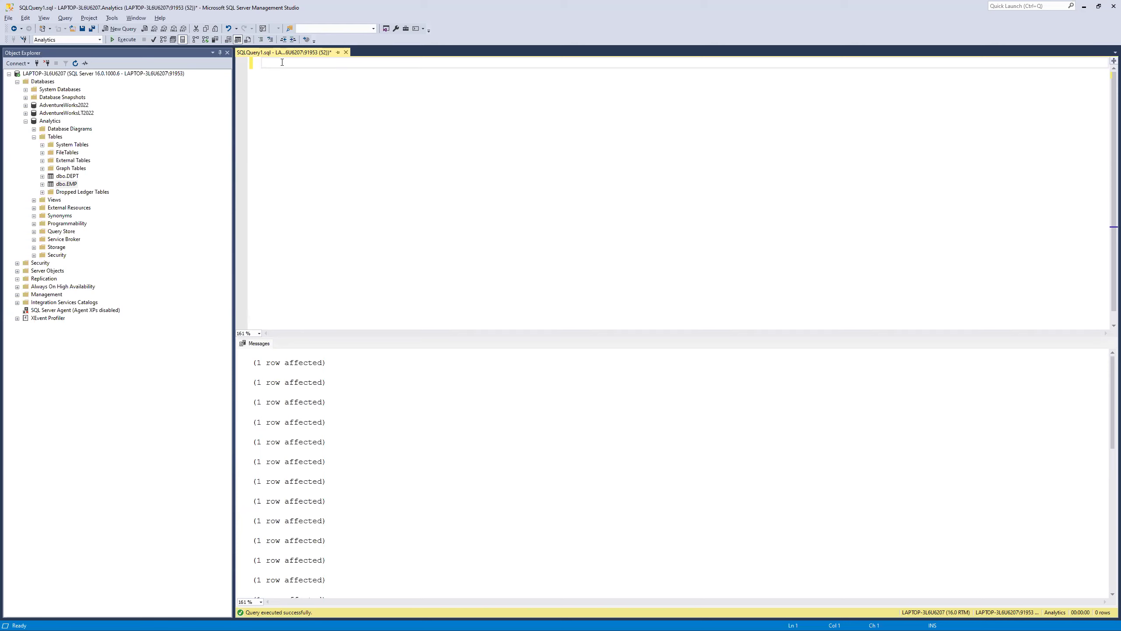
key(ctrl+v)
scroll(447, 211, up, 20)
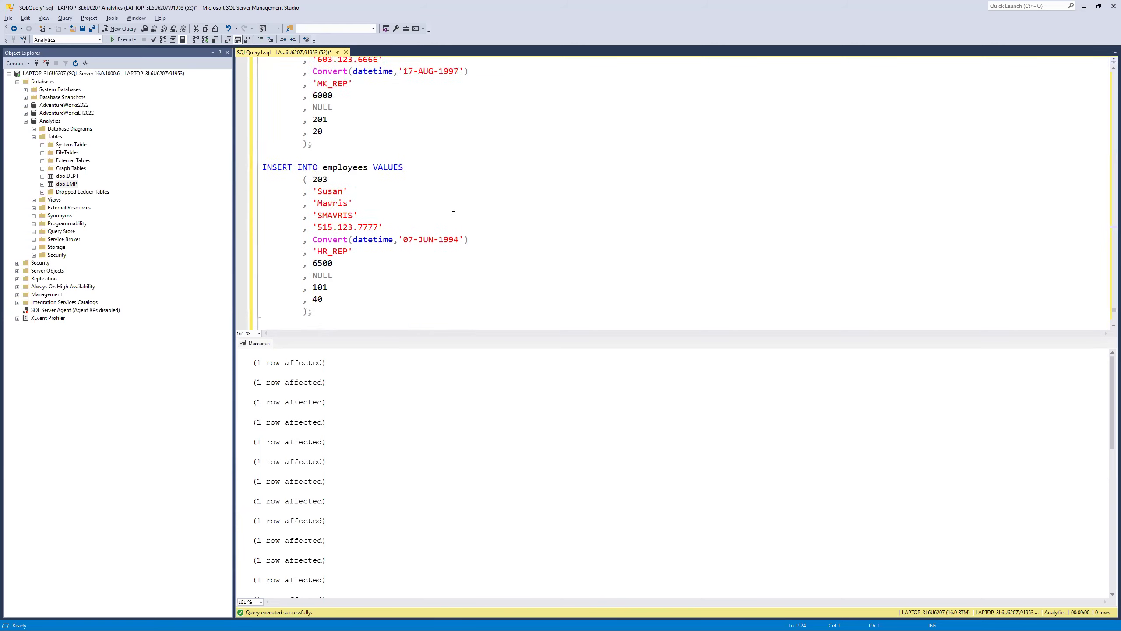
Execute the employees script in the Analytics database, then refresh Databases in Object Explorer and check Analytics for the employees table.
drag(1113, 306, 1104, 62)
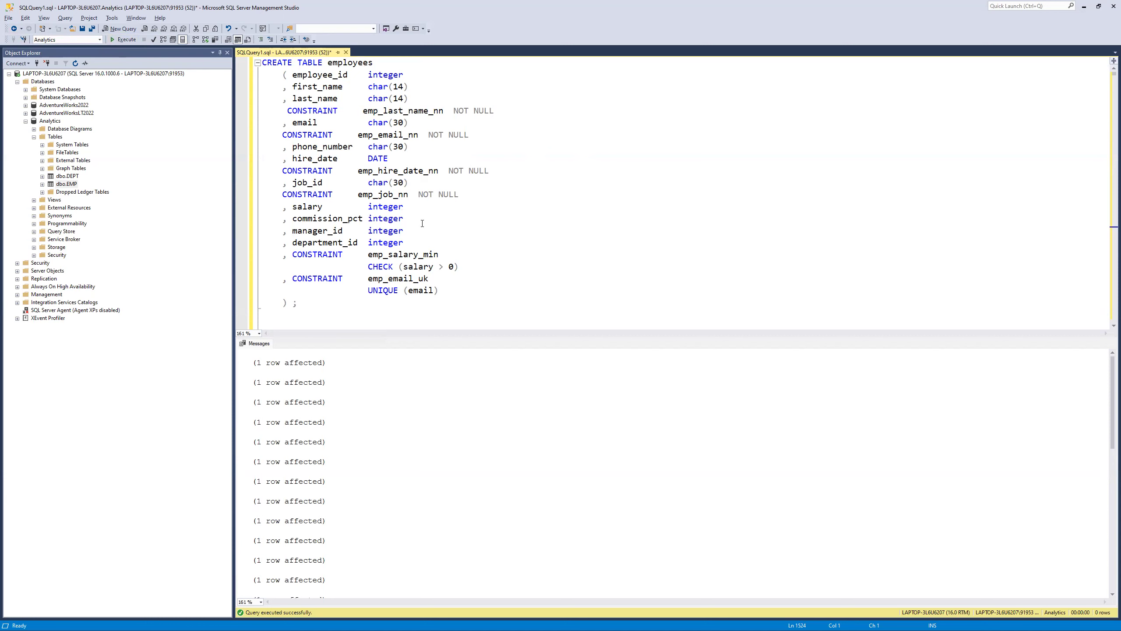
click(434, 160)
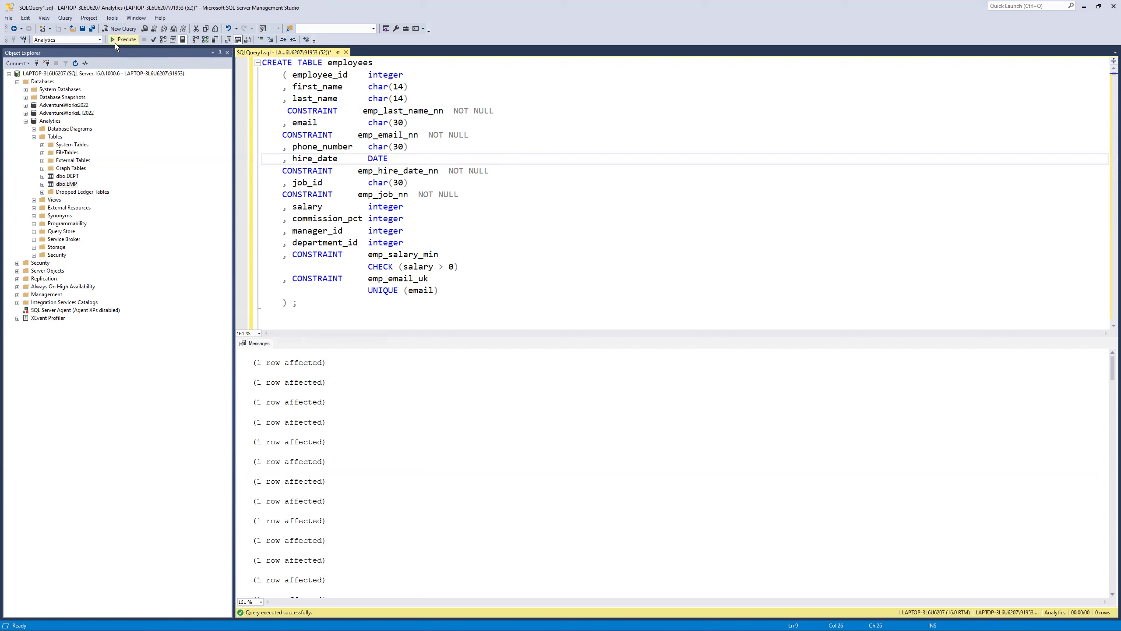
click(75, 63)
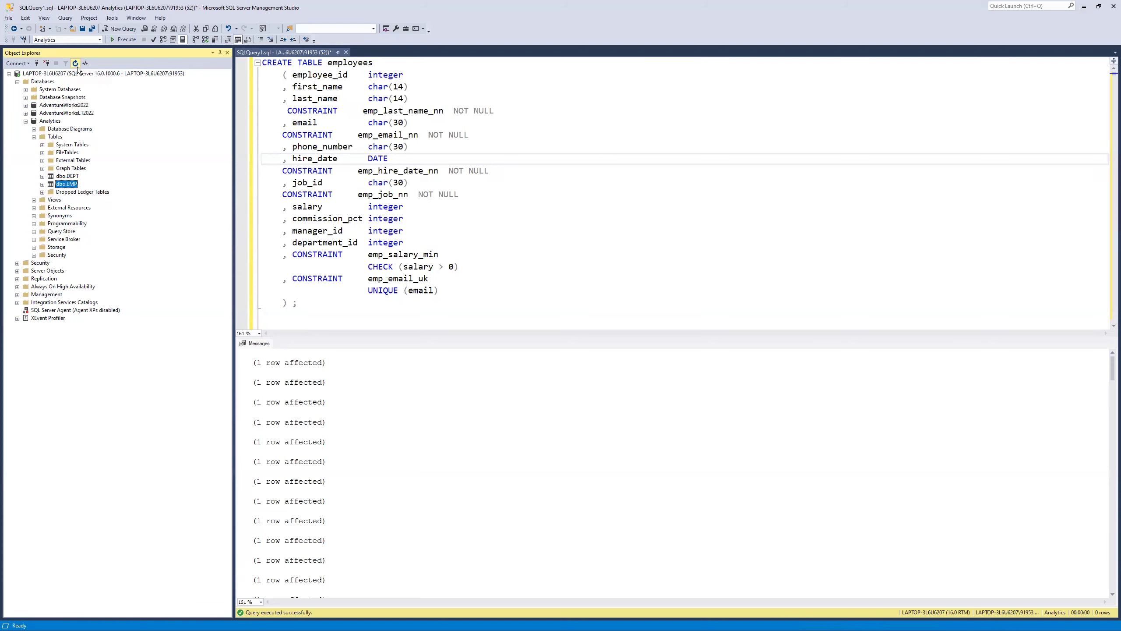
click(18, 82)
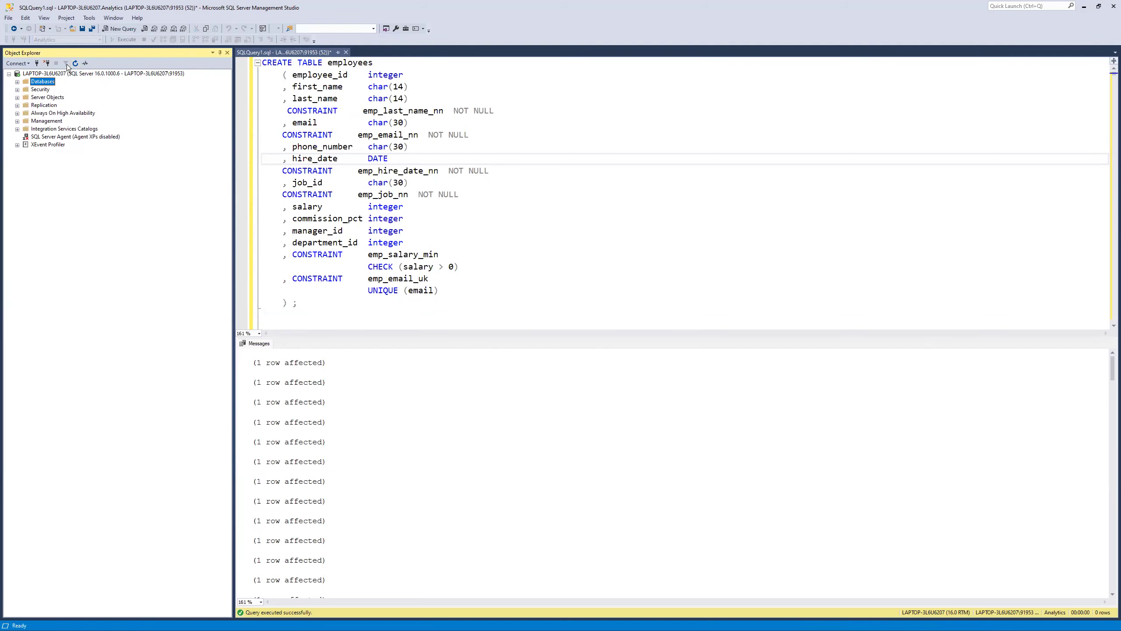
click(18, 82)
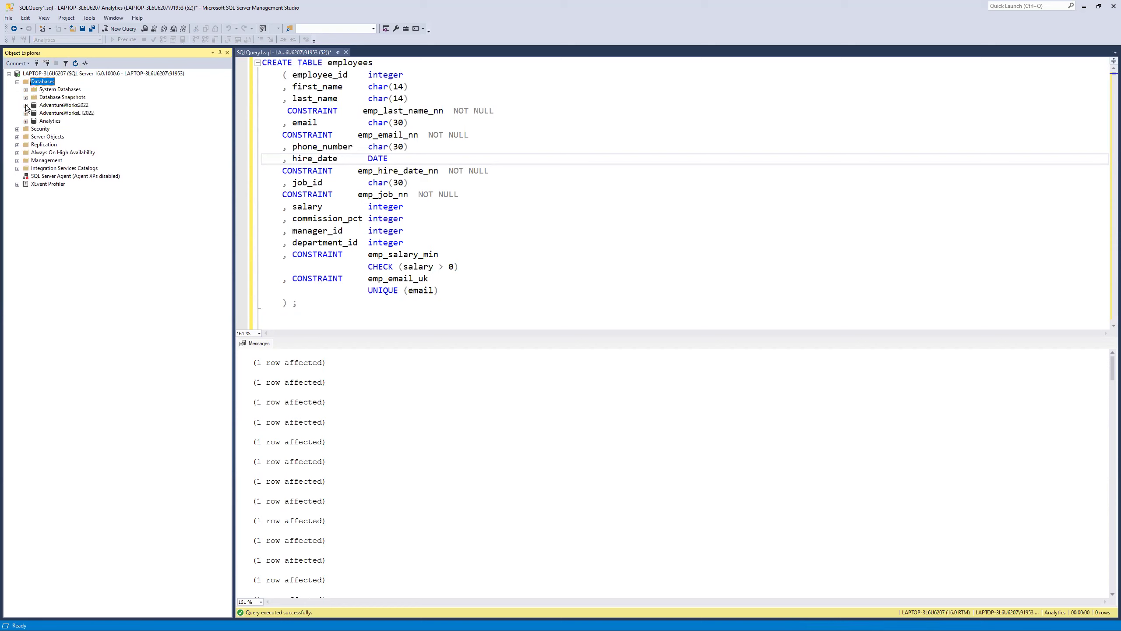
click(25, 122)
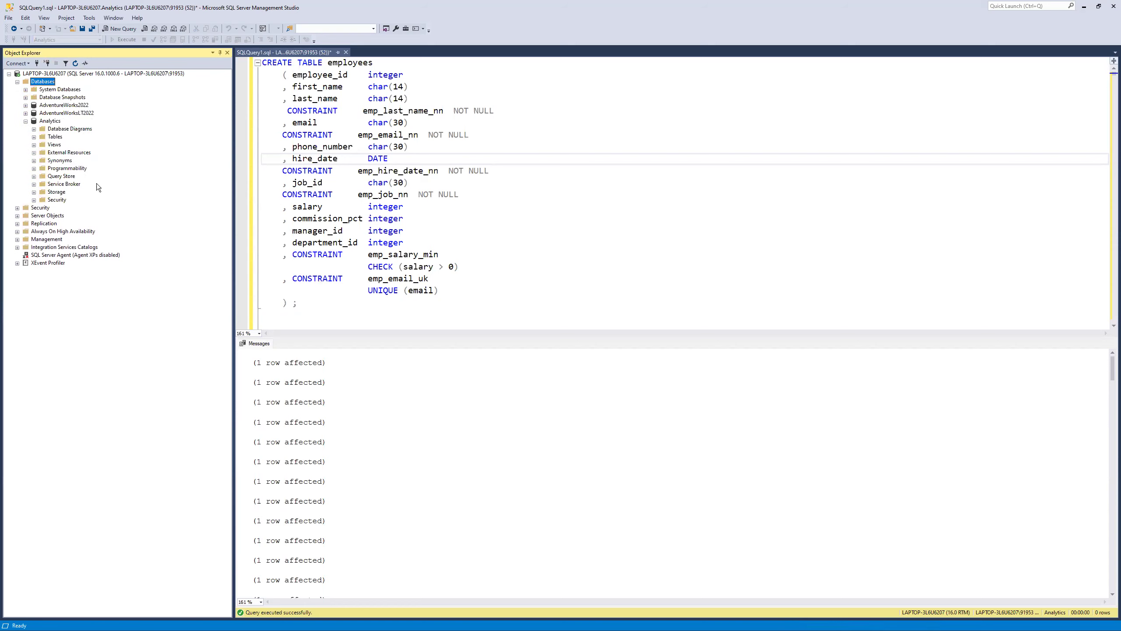
click(35, 137)
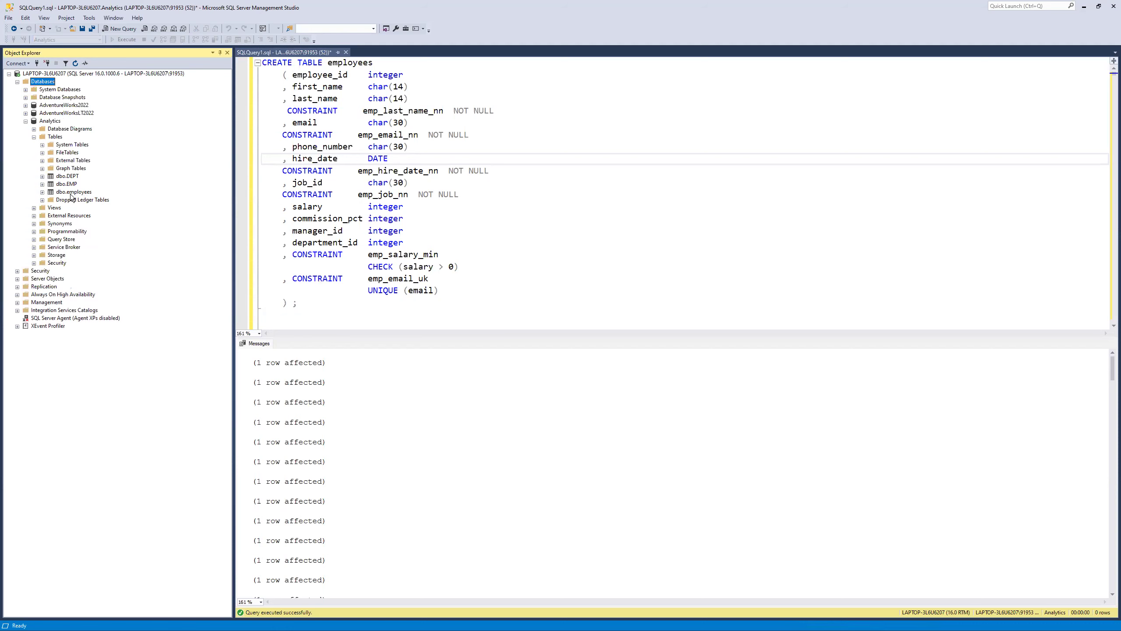
click(364, 218)
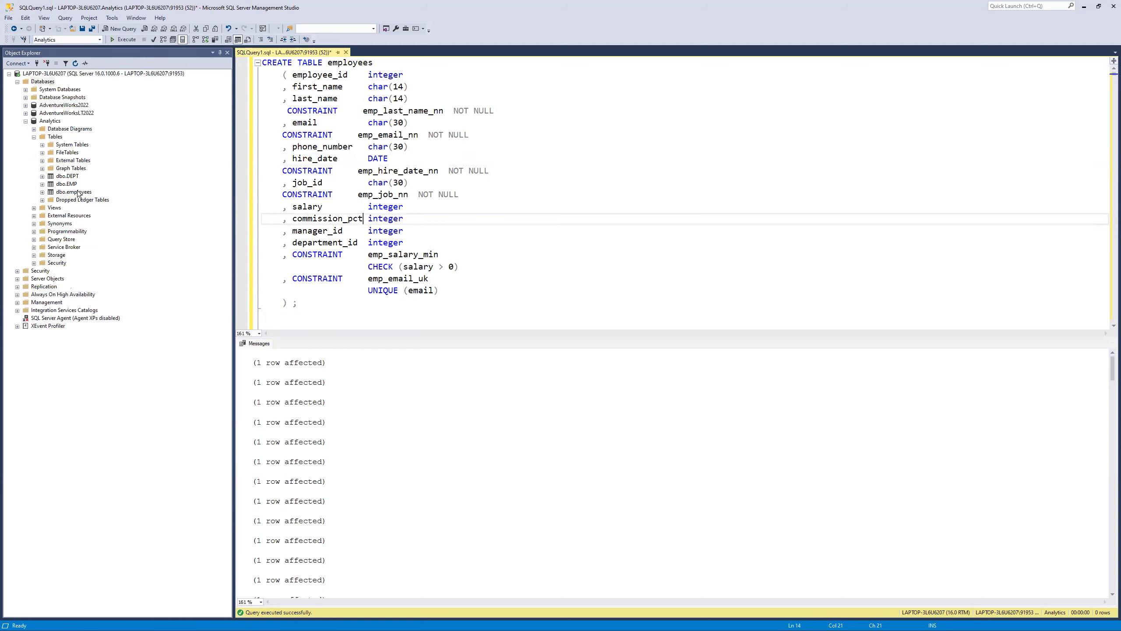
Return to the Sample Table Scripts folder in File Explorer and open StoreBike2020_Create in a maximized Notepad window.
click(1084, 6)
click(169, 178)
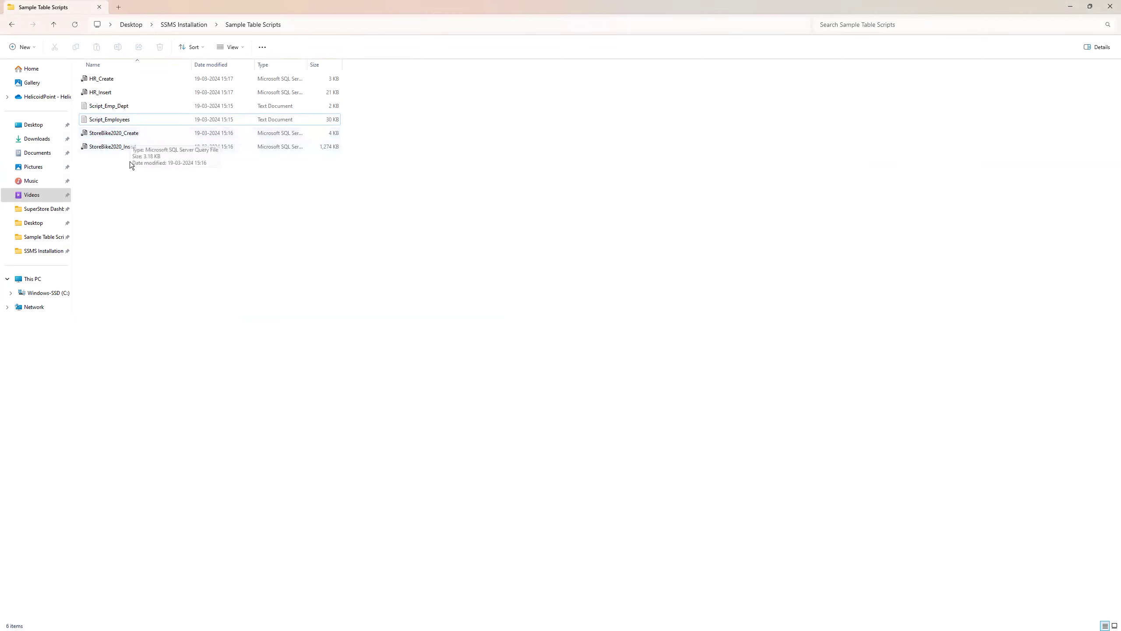
right_click(121, 133)
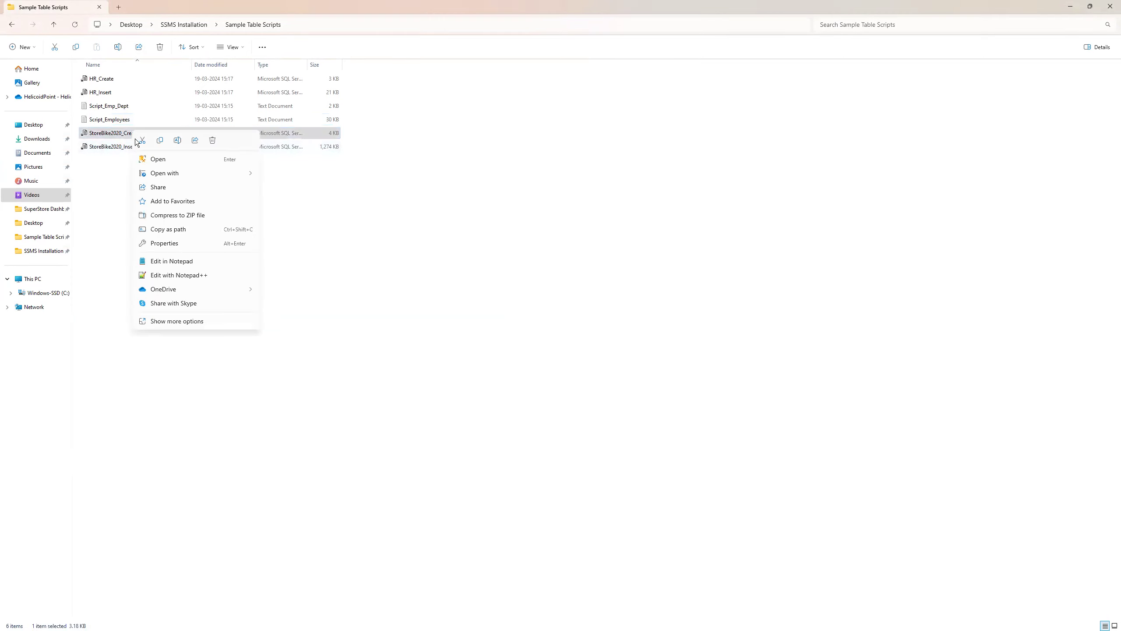
mouse_move(194, 176)
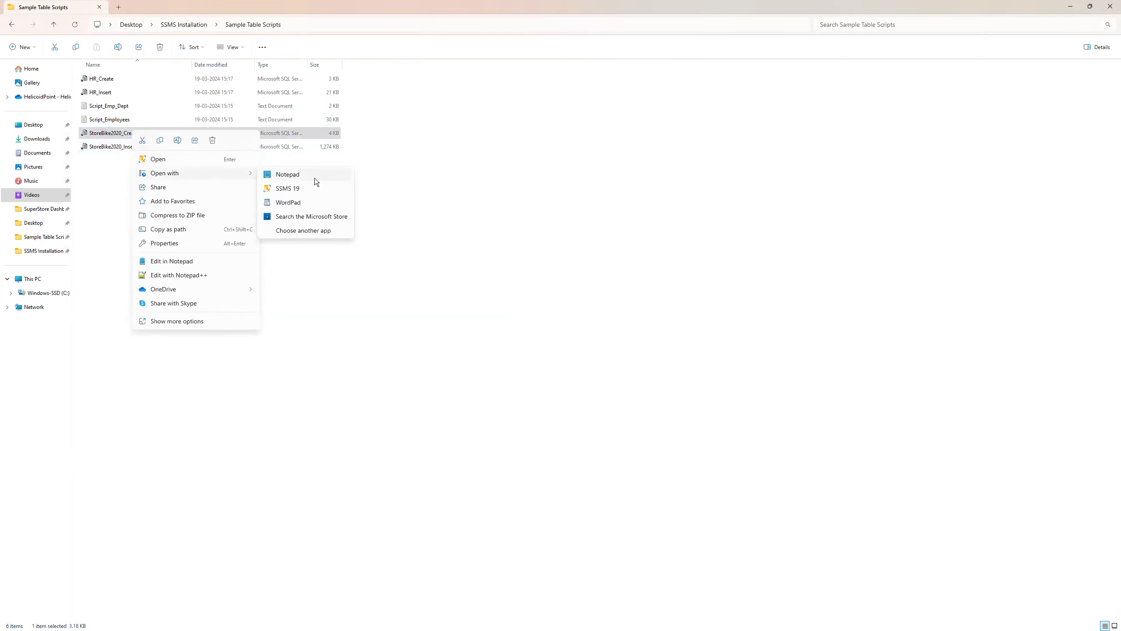
click(314, 177)
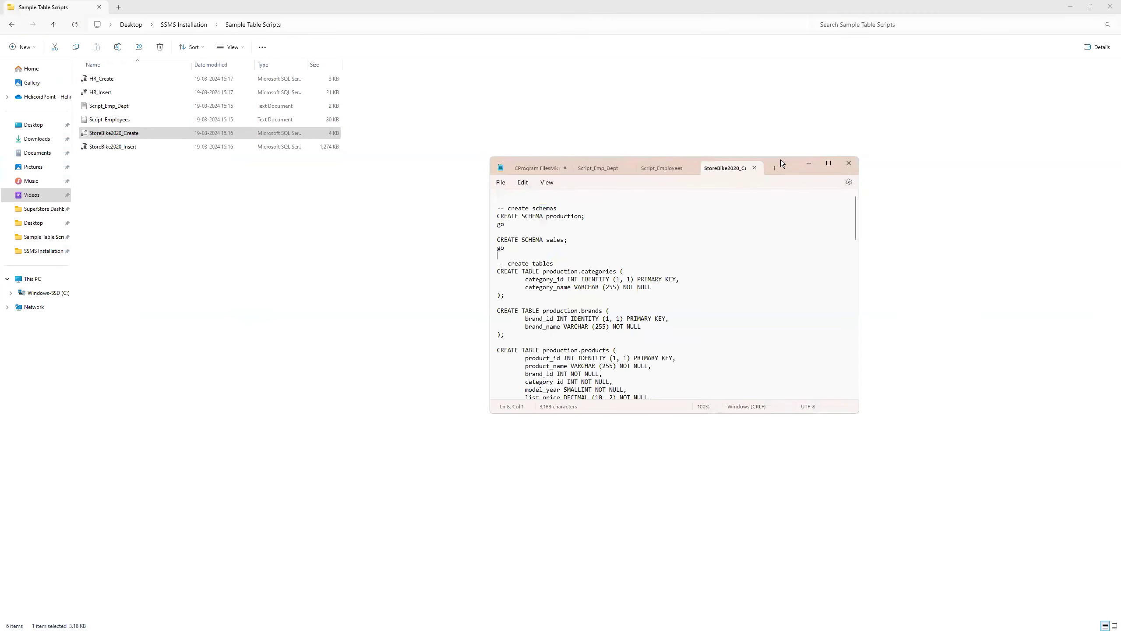
click(828, 163)
Copy the whole StoreBike2020_Create script, replace the employees script in the SSMS query with it, and execute it.
key(ctrl+a)
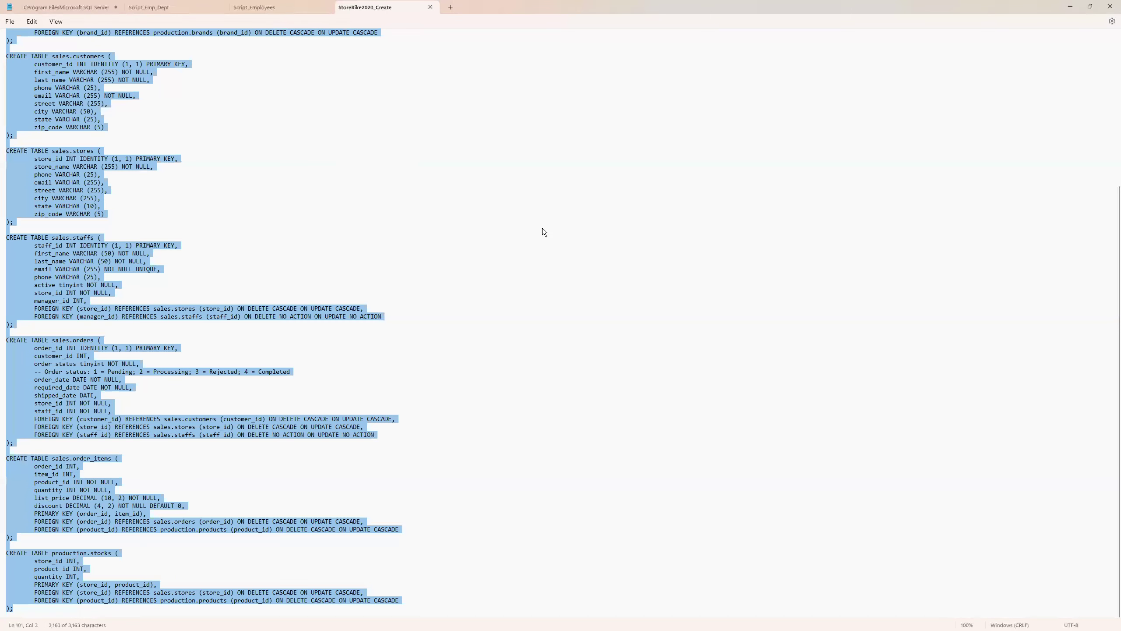
click(686, 618)
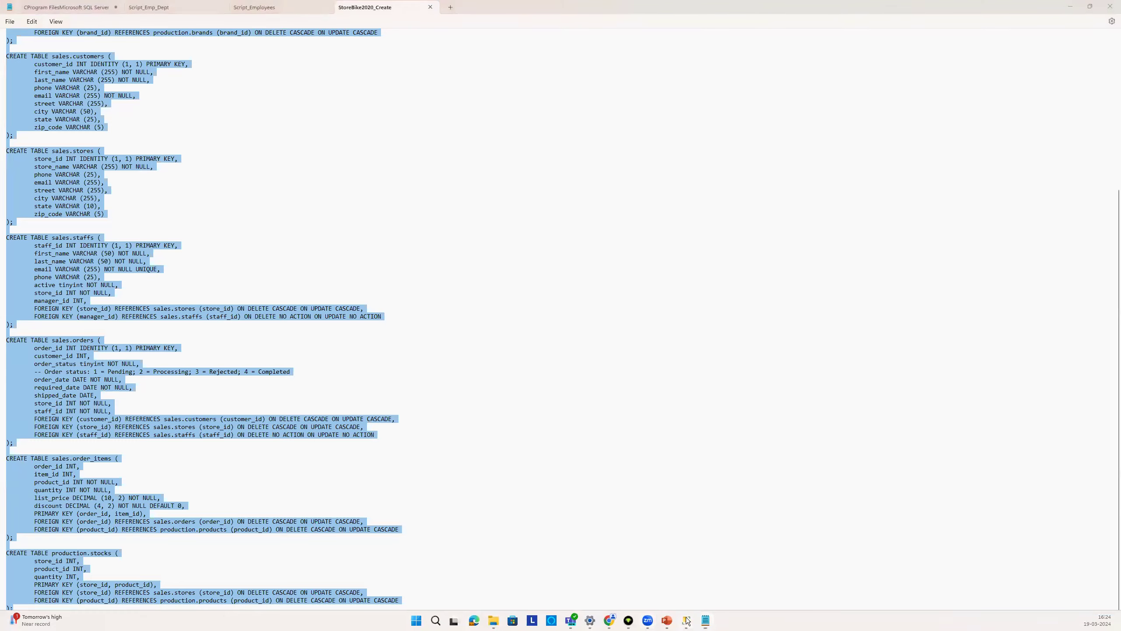
click(726, 576)
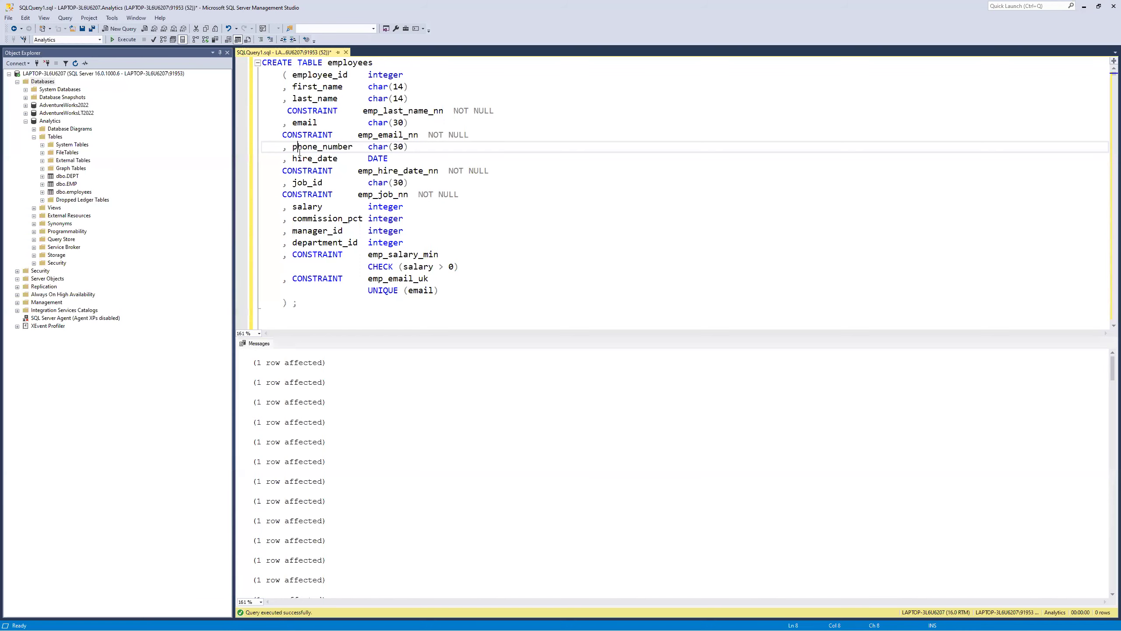
key(ctrl+a)
key(Delete)
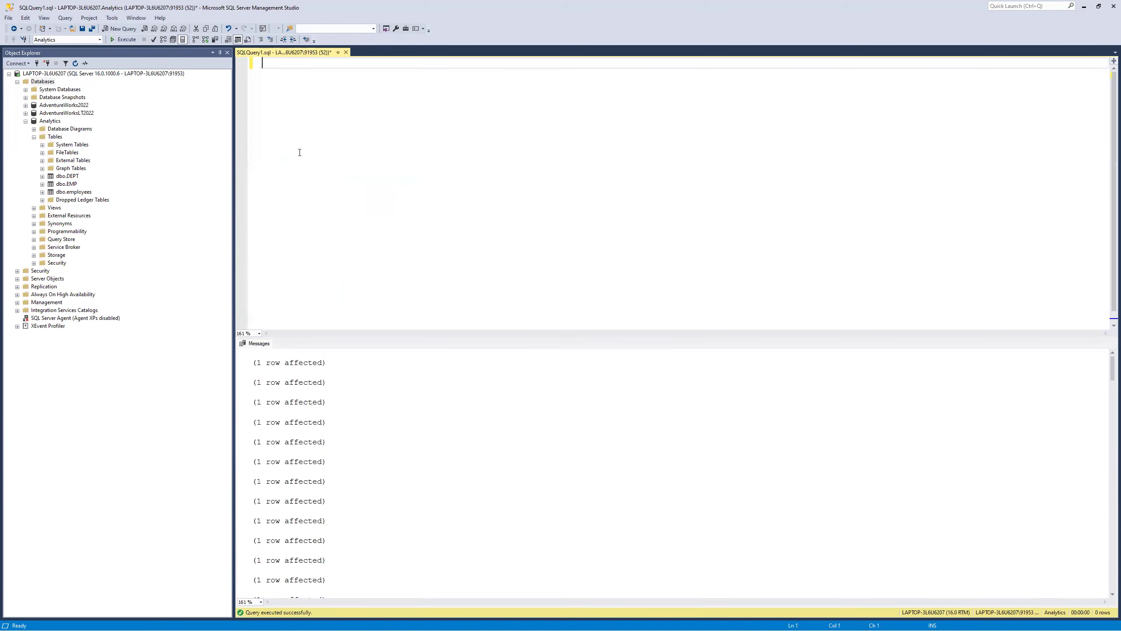
key(ctrl+v)
click(116, 40)
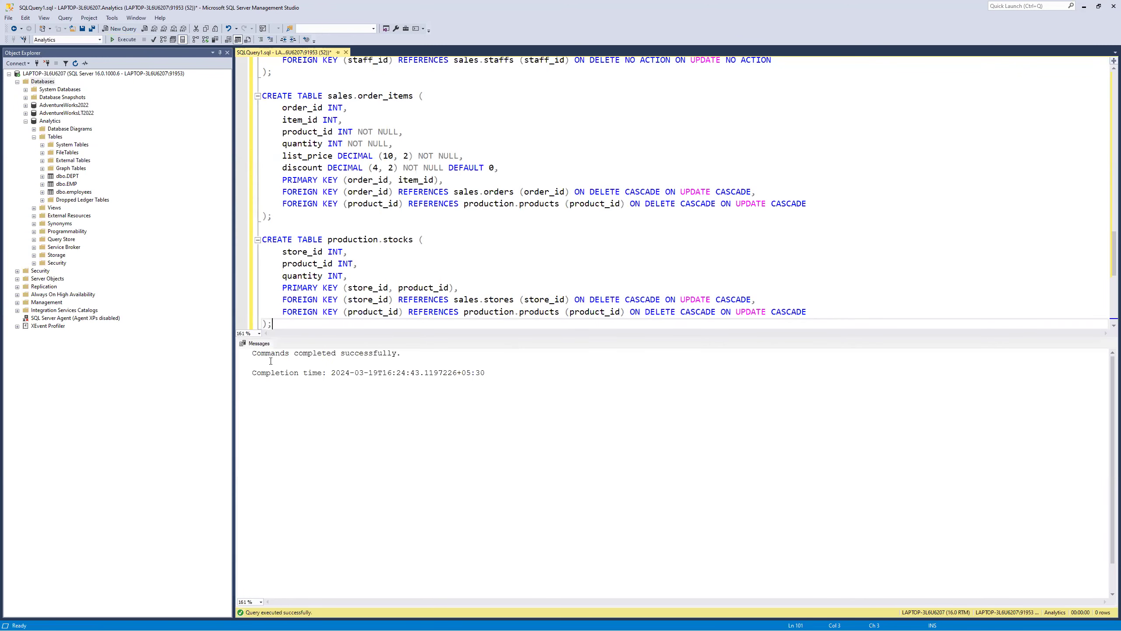
Delete the entire StoreBike2020_Create script from the query editor.
click(398, 263)
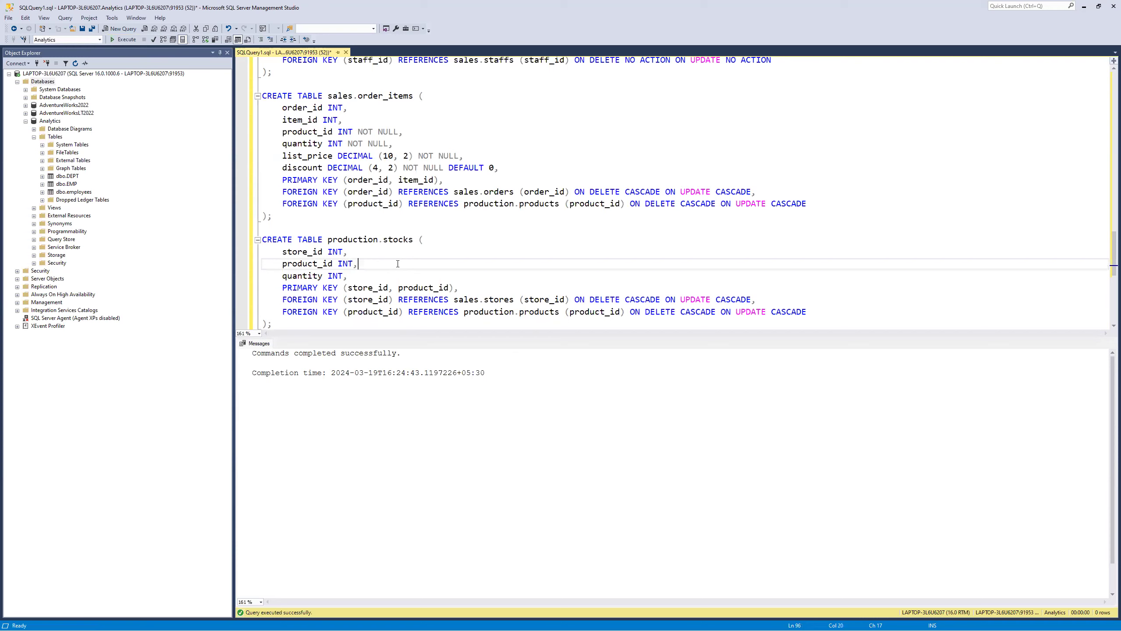
key(ctrl+a)
key(Delete)
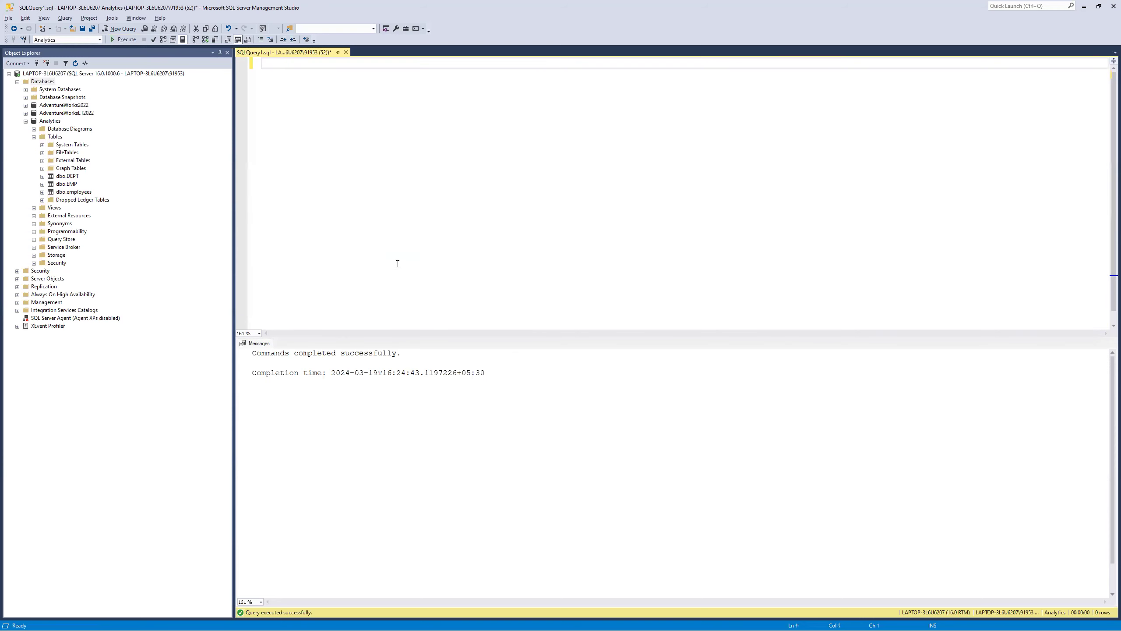
Switch back to the Sample Table Scripts folder in File Explorer.
key(alt+Tab)
click(132, 166)
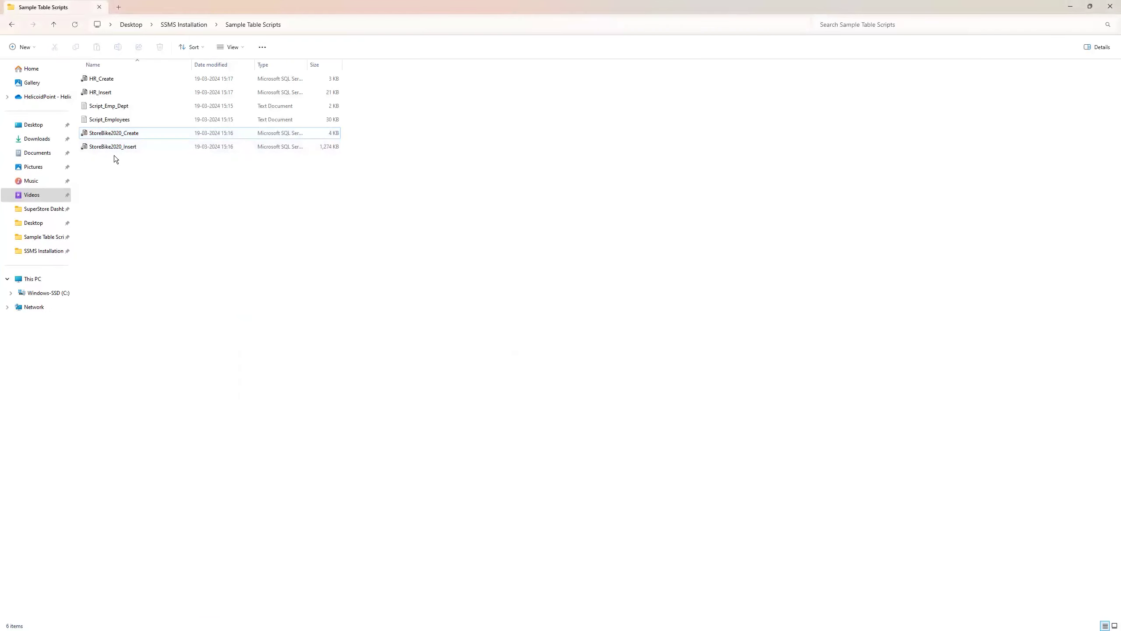